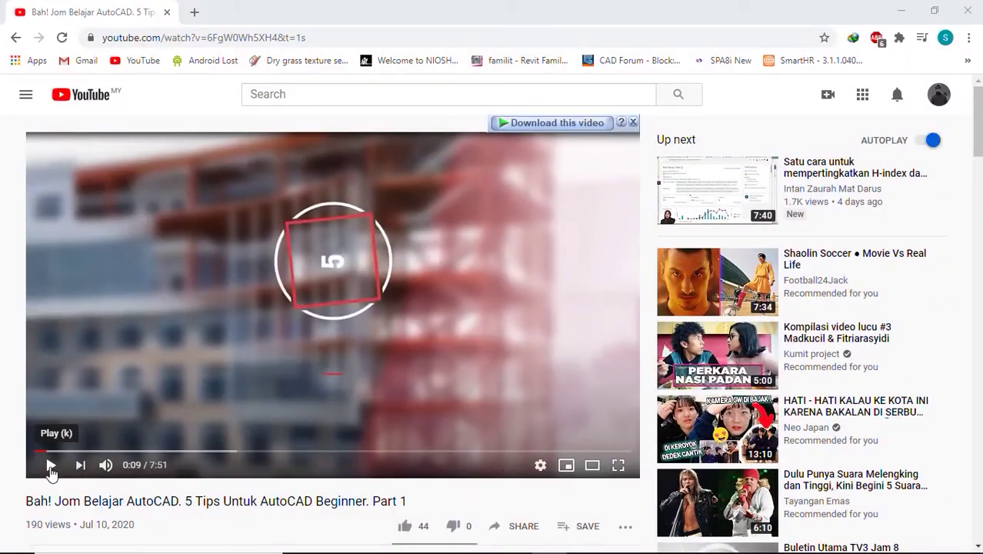
Step: Play the 'Bah! Jom Belajar AutoCAD' beginner tips video and scroll the page down
left_click(50, 467)
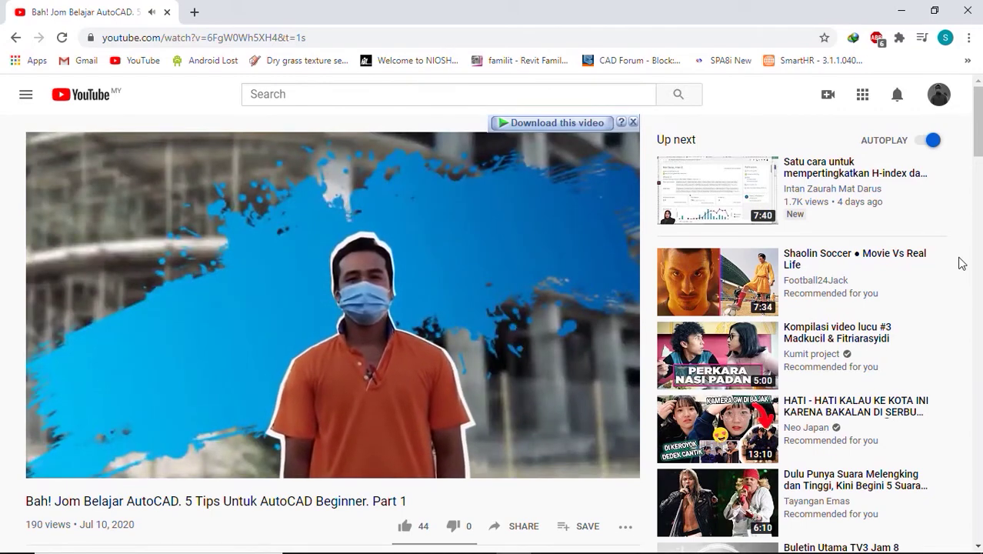
scroll(951, 318, "down", 3)
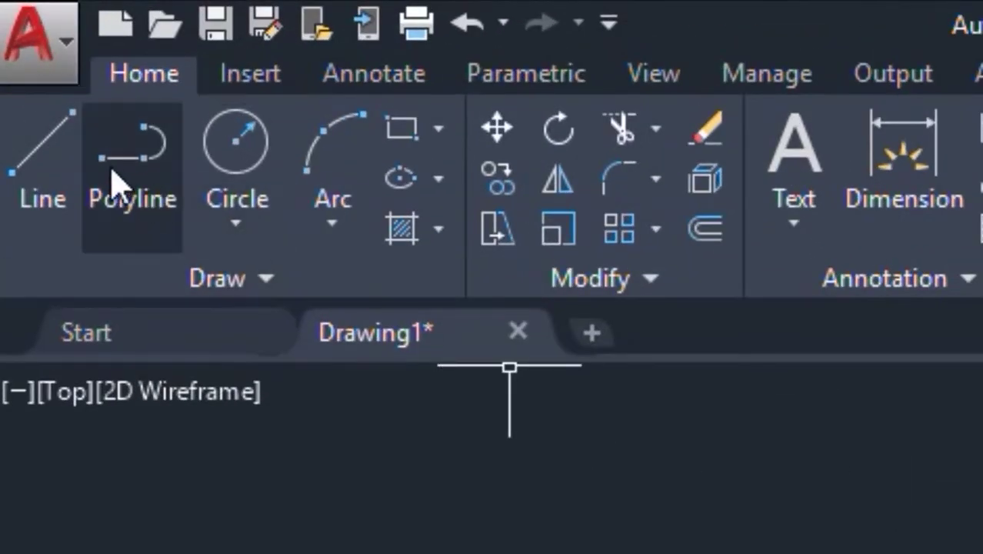
Step: Draw a practice line with the L command, then select and delete it
left_click(62, 162)
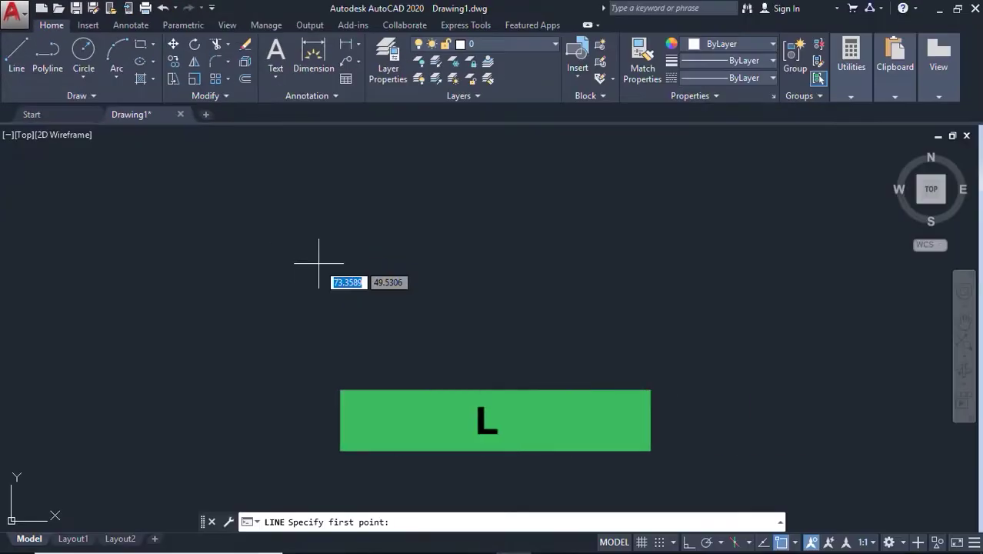
key("Escape")
type("l")
key("Return")
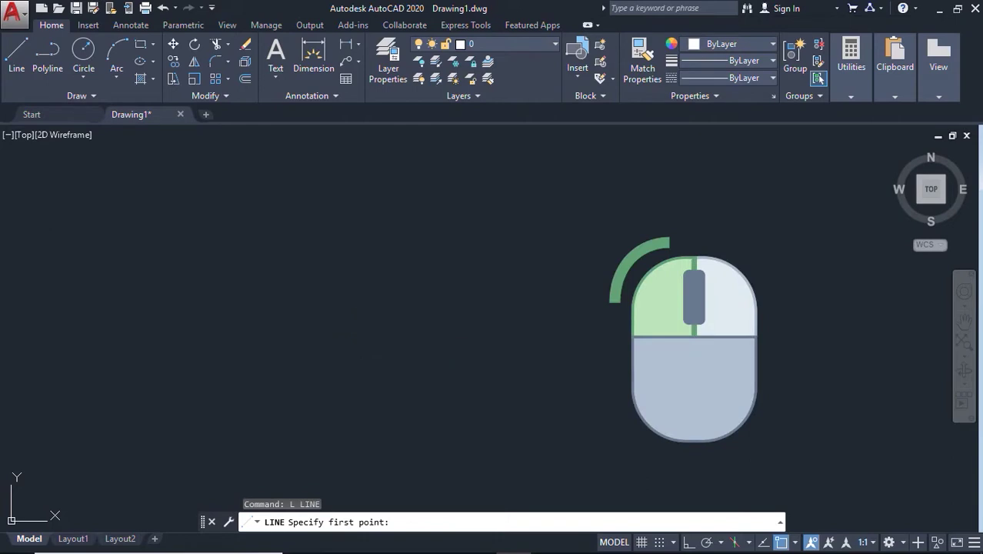
left_click(359, 329)
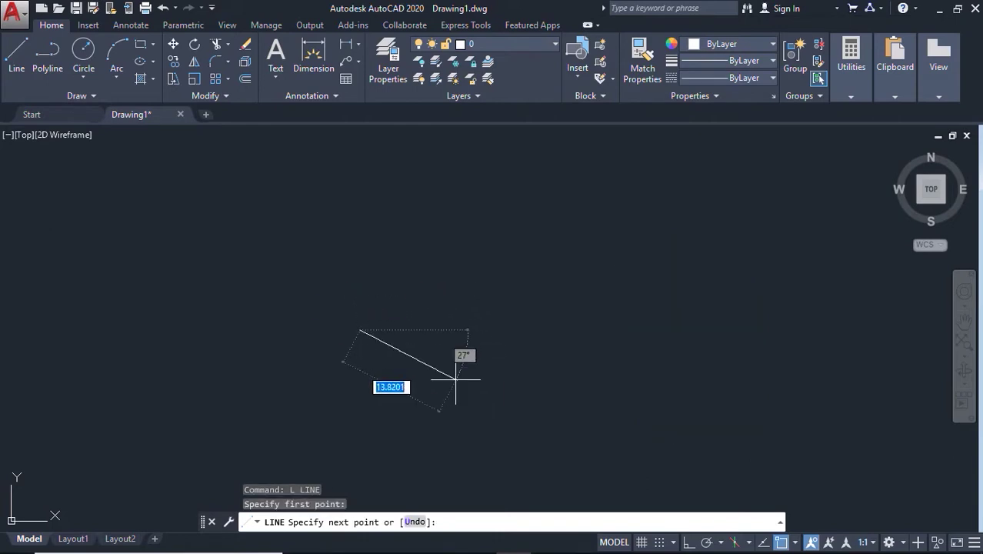
left_click(496, 299)
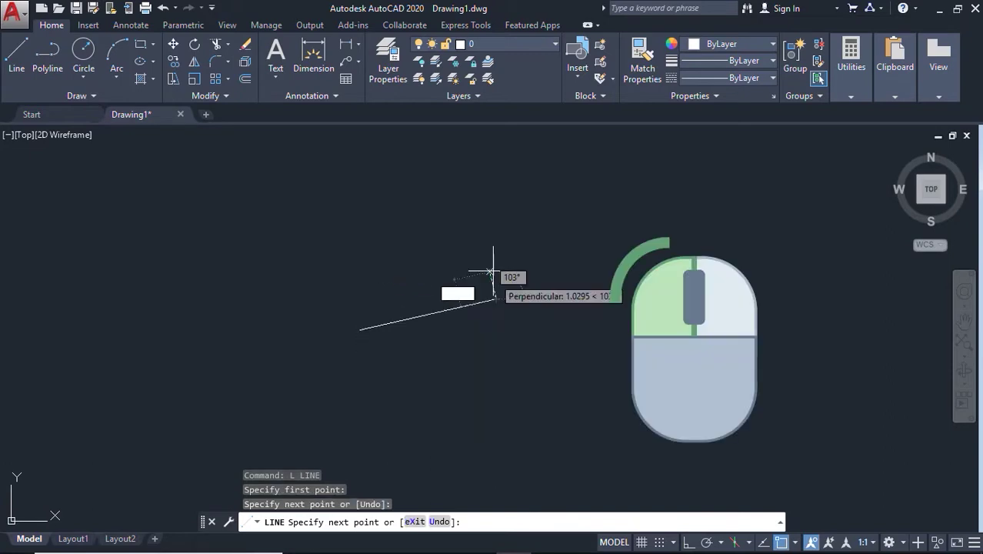
key("Escape")
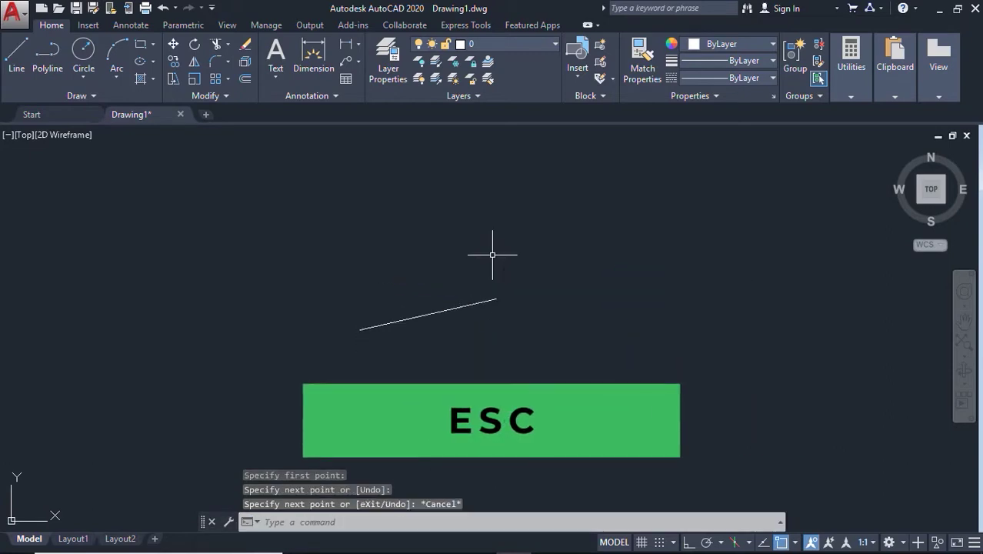
left_click(492, 300)
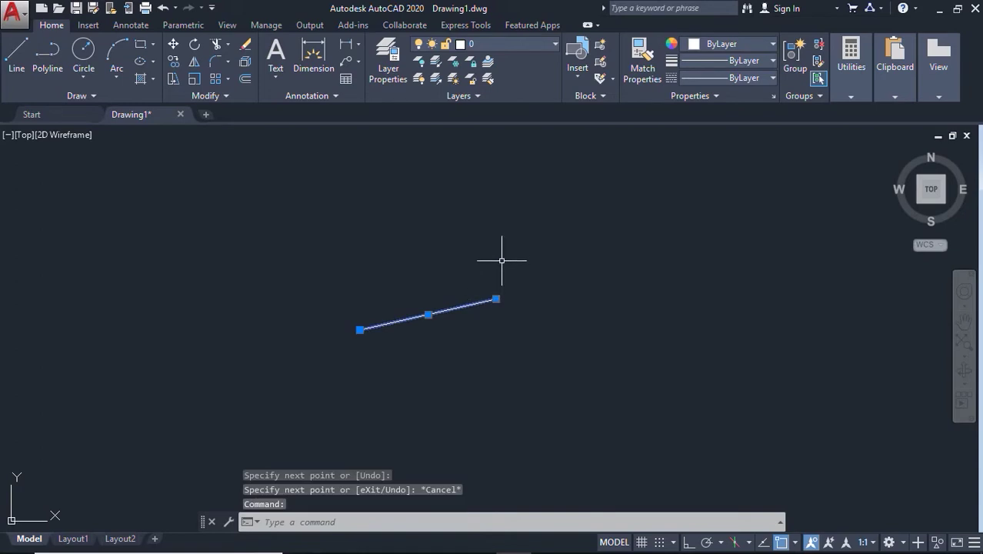
key("Delete")
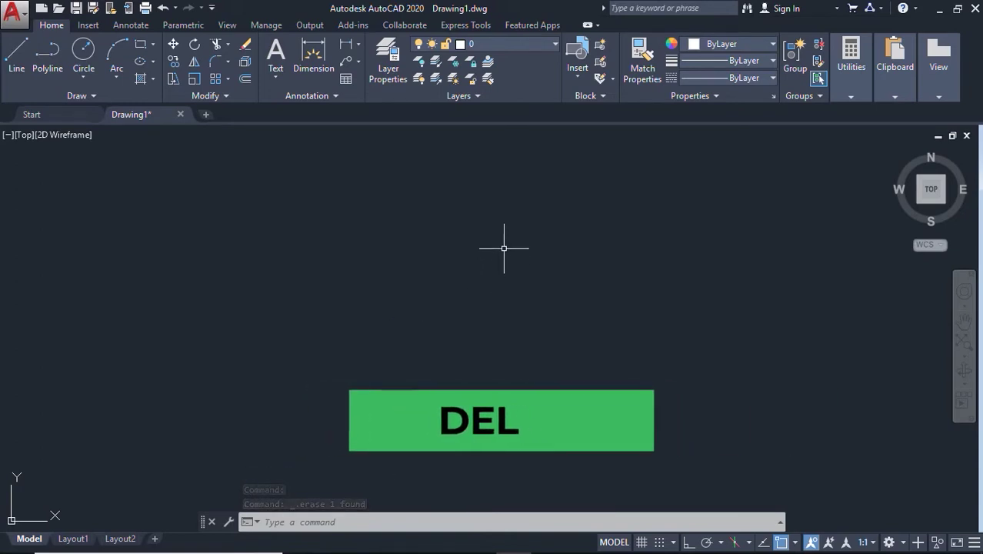
Step: Start a new line and place its first point
type("l")
key("Return")
left_click(403, 316)
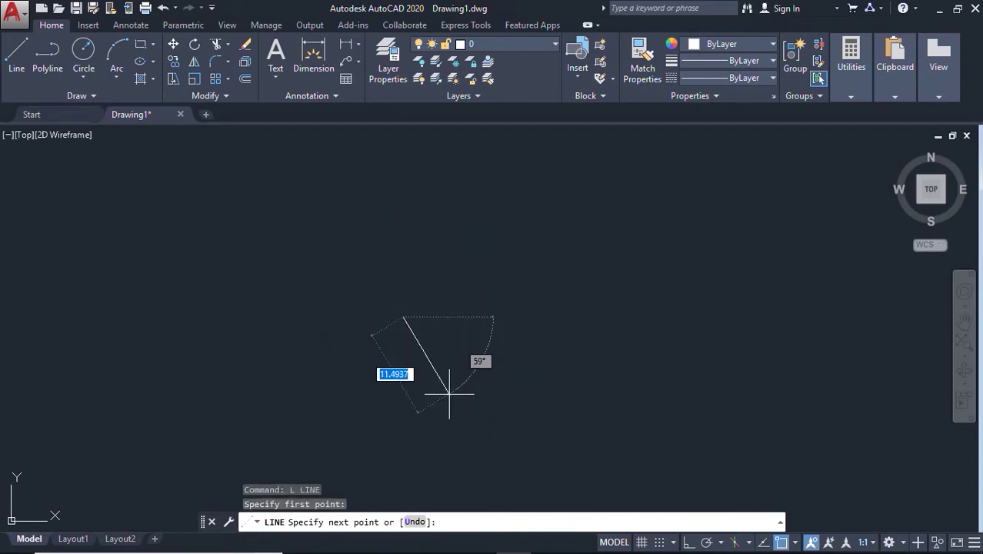
Step: Turn Ortho on and Osnap off, cancelling the current line
key("F8")
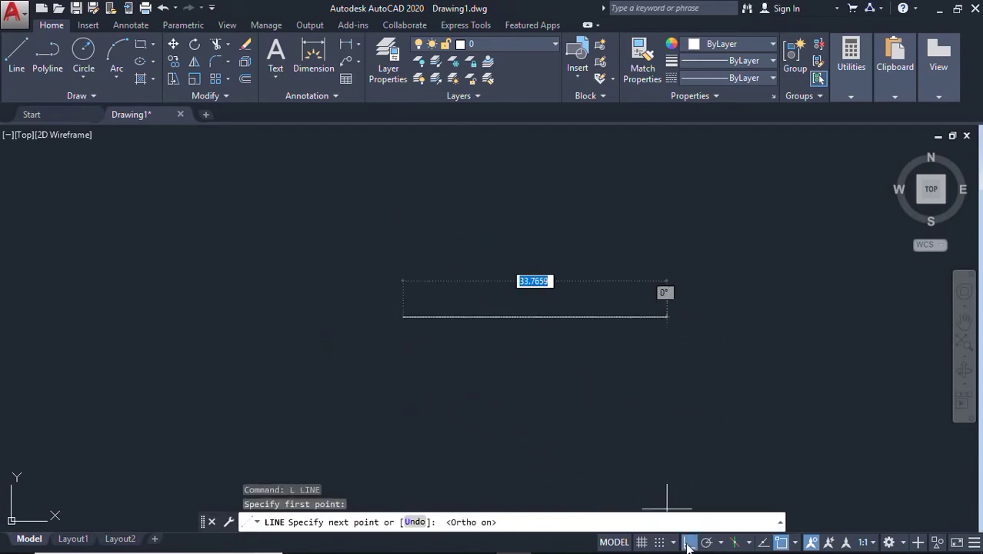
key("F8")
key("F3")
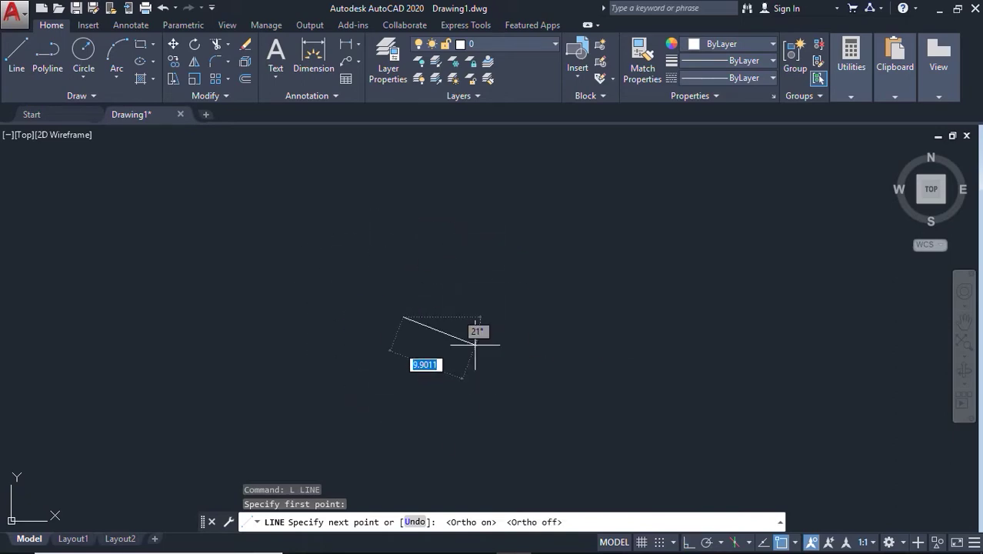
key("F8")
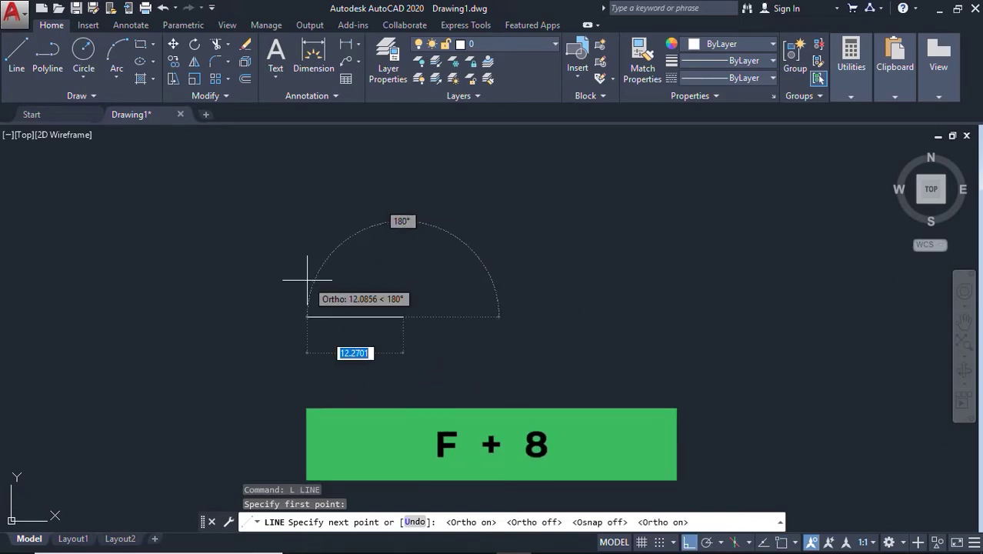
key("Escape")
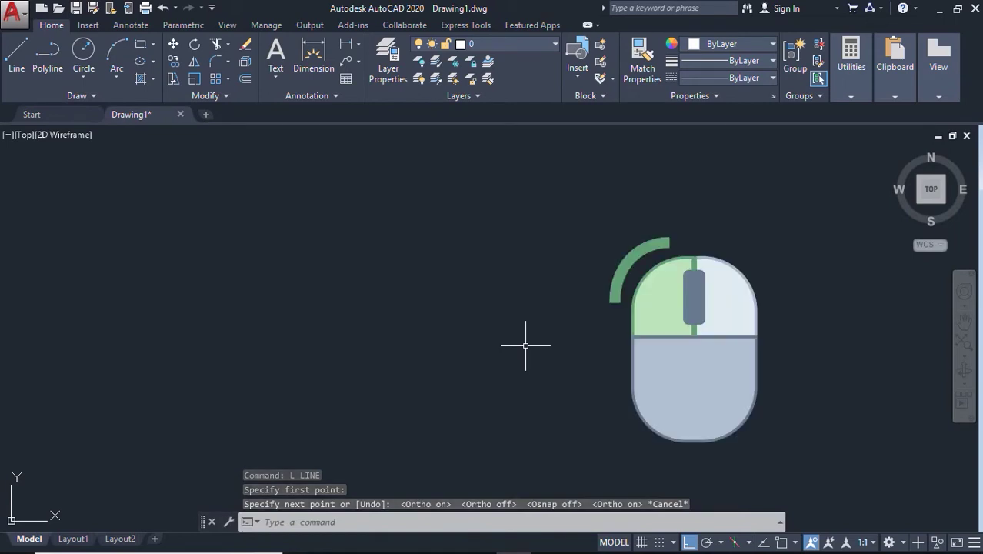
Step: Start a fresh line and place its start point
type("l")
key("Return")
left_click(358, 345)
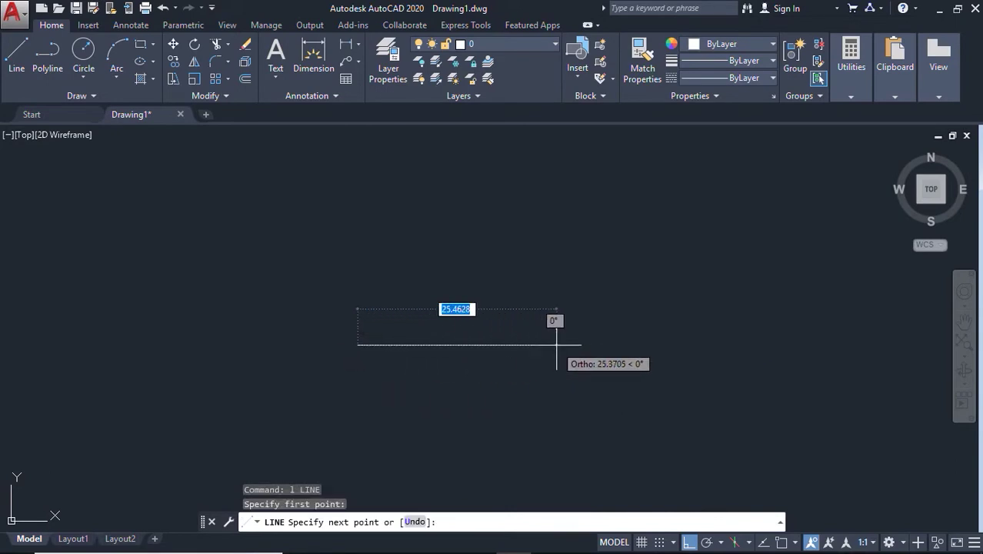
Step: Draw a horizontal line 20 units long
type("2")
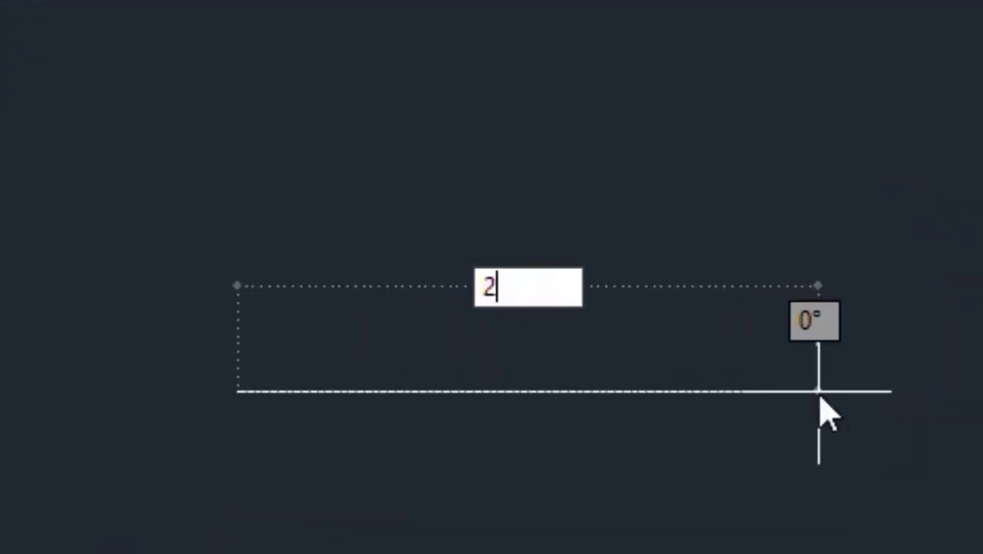
left_click(819, 394)
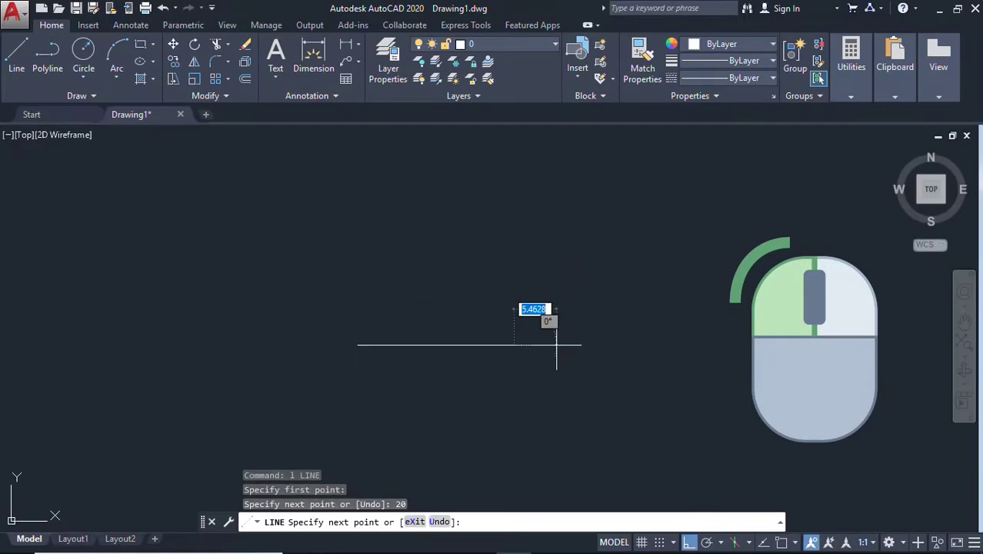
key("Escape")
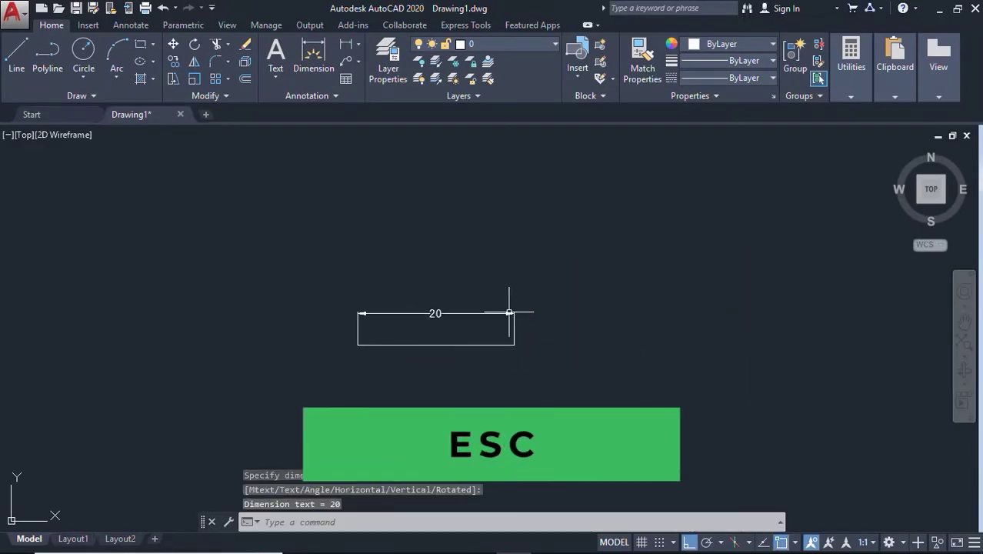
type("l")
key("Return")
left_click(369, 337)
key("Escape")
Step: Give the 20-unit line a 0.50 mm lineweight, then start another line
left_click(535, 346)
left_click(498, 320)
left_click(737, 62)
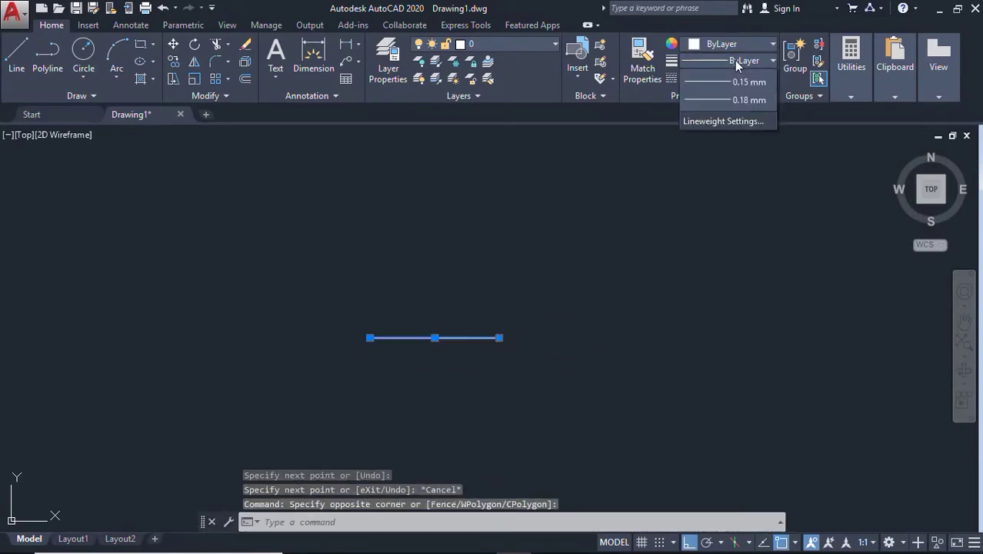
scroll(725, 179, "down", 2)
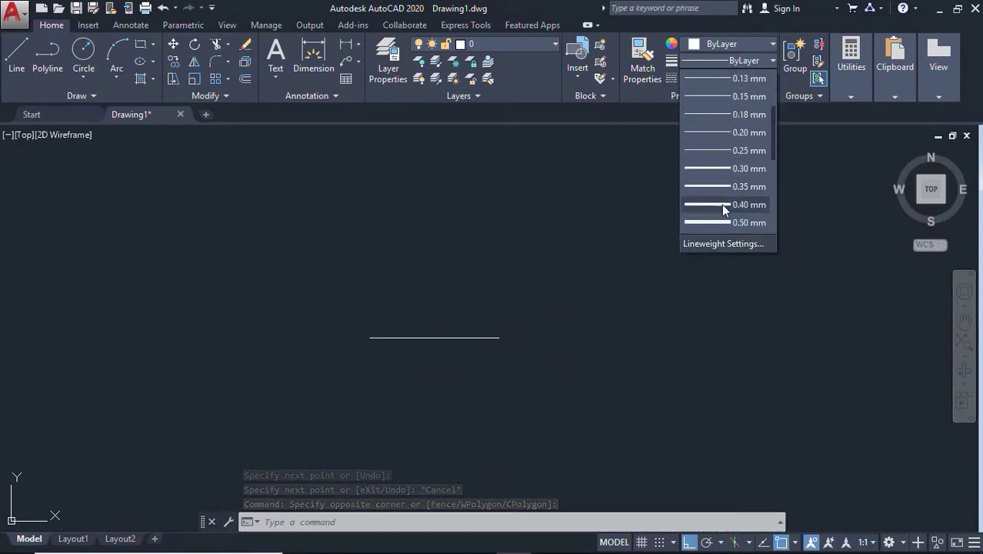
left_click(724, 222)
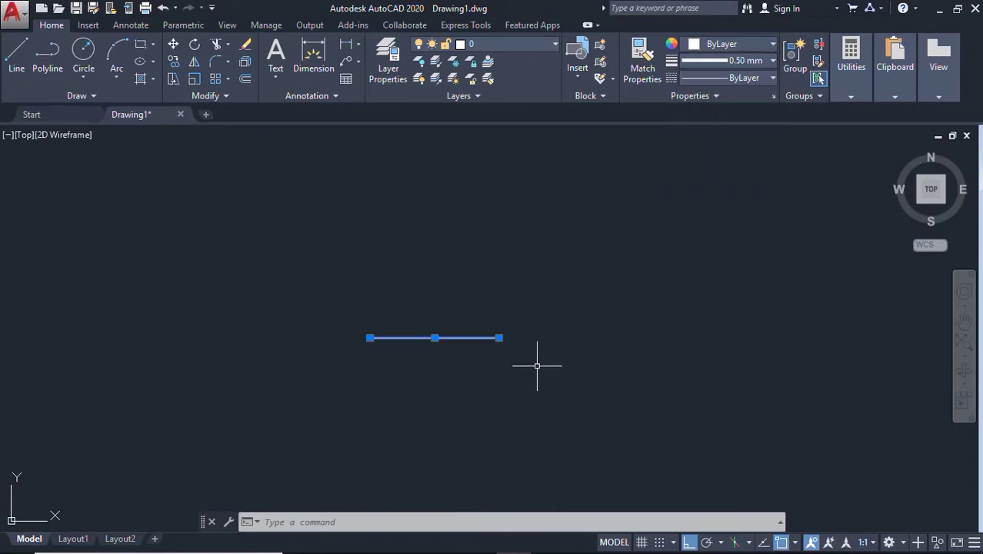
type("l")
key("Return")
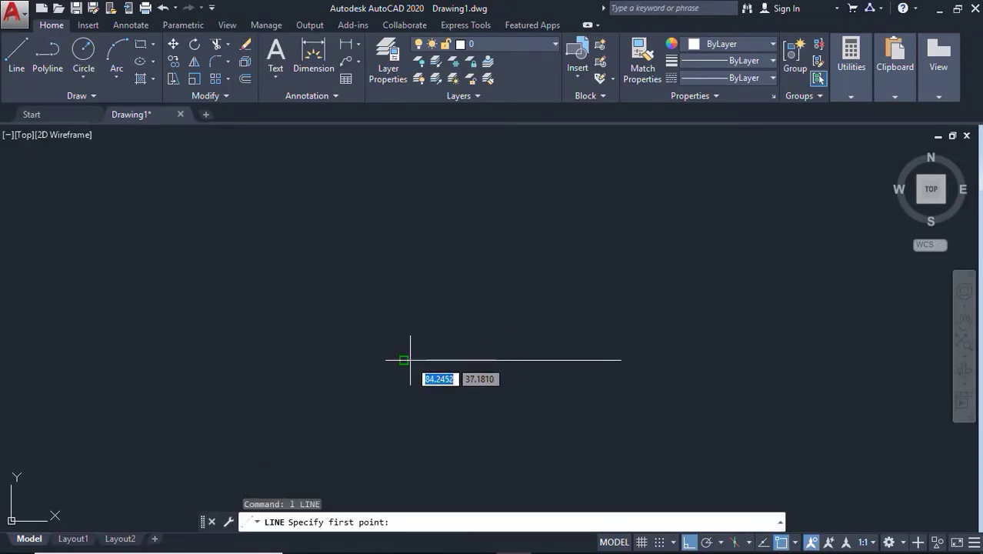
Step: From the horizontal line's end, draw a segment at a 30° angle with Ortho off
left_click(405, 359)
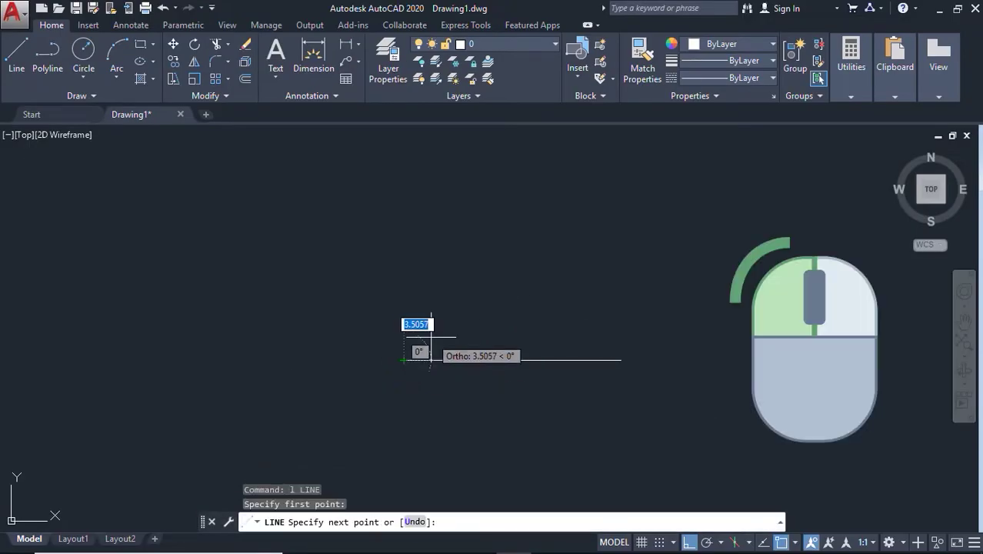
key("F8")
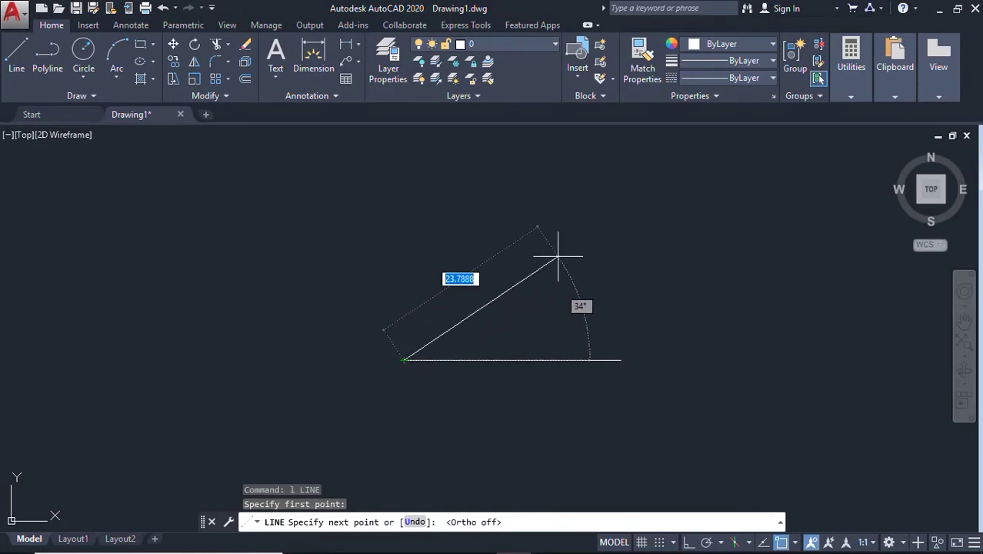
type("<30")
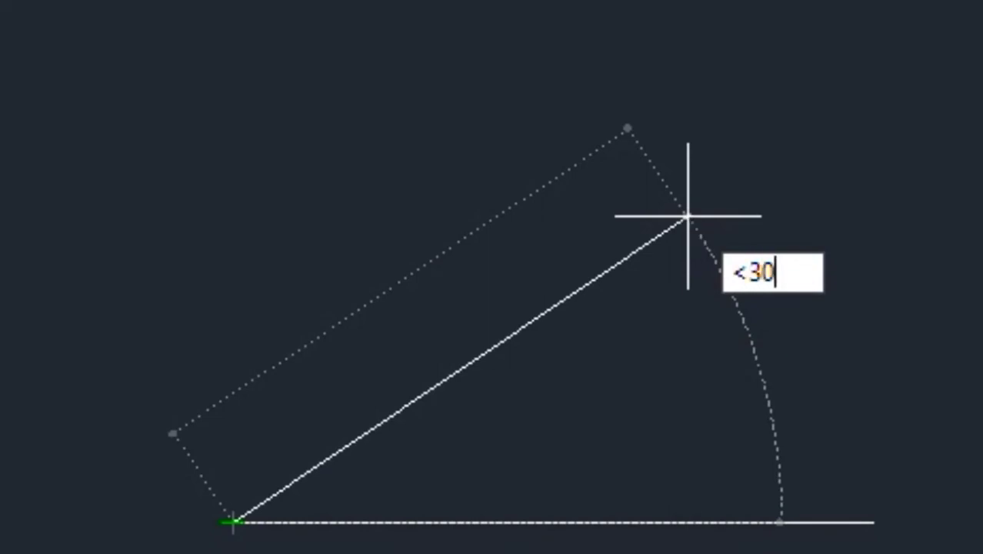
left_click(688, 216)
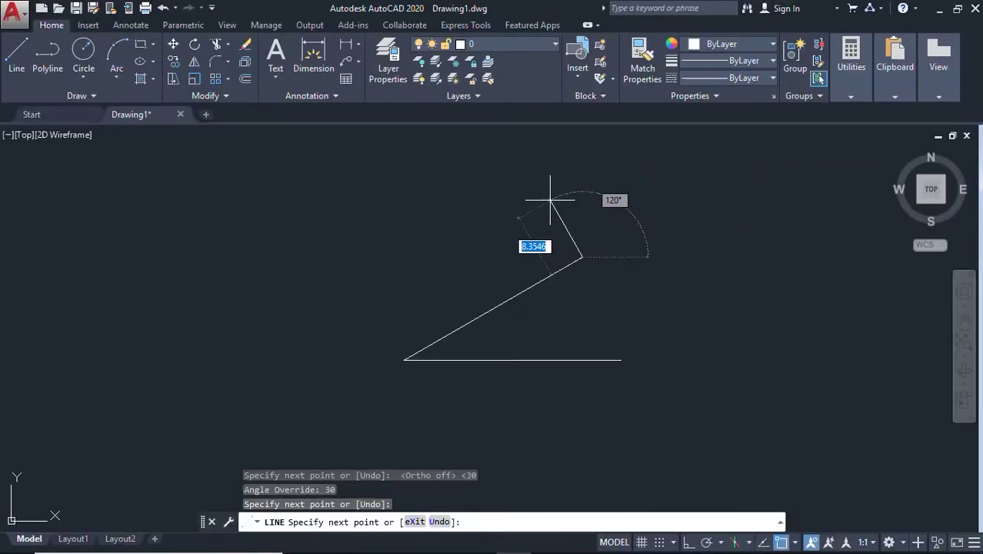
key("Escape")
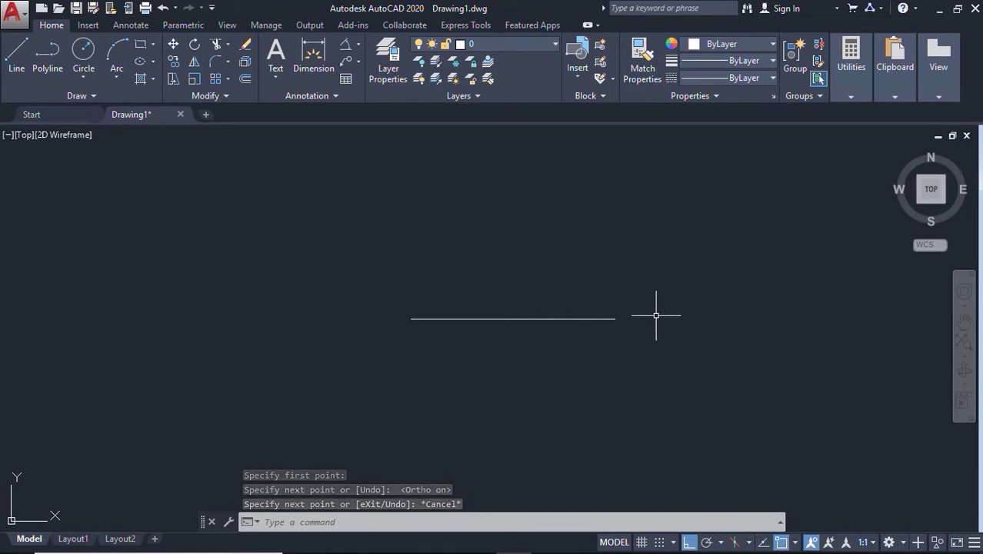
Step: Set the dashed line's linetype scale to 0.5 in its Properties
left_click(594, 318)
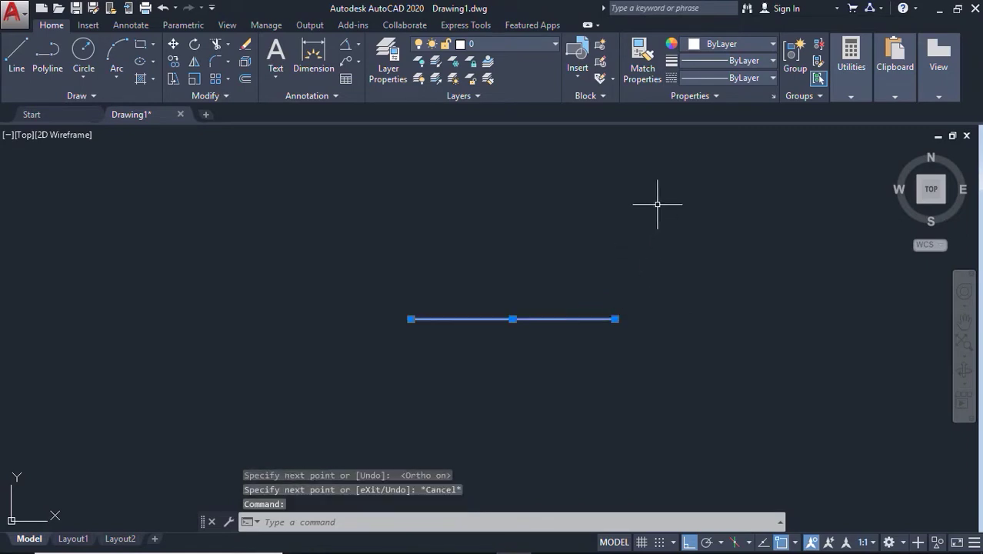
left_click(743, 80)
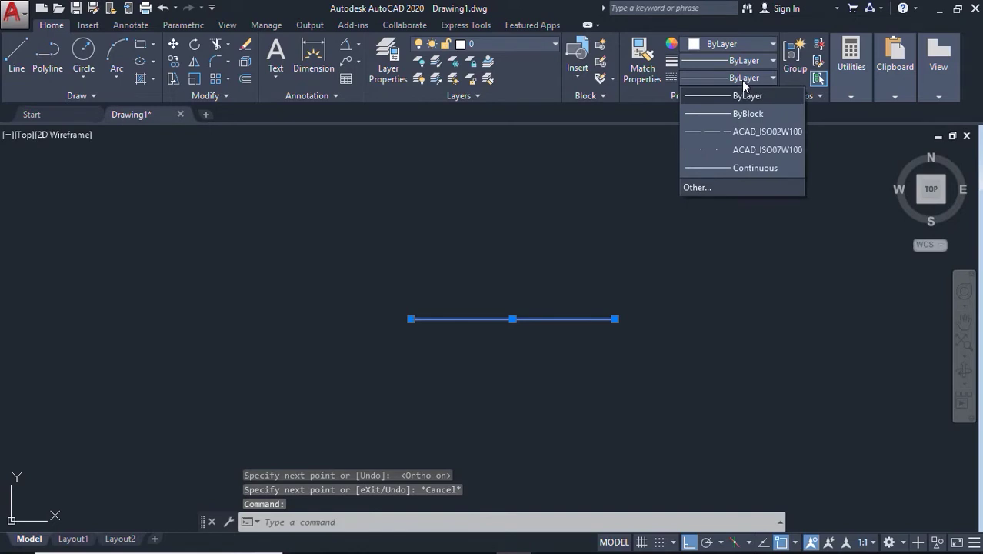
left_click(723, 133)
key("Escape")
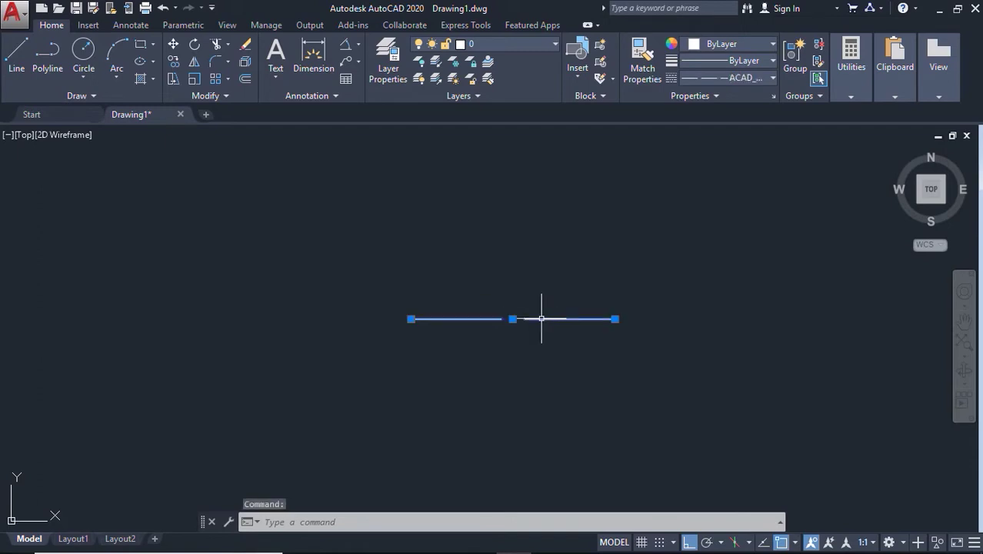
right_click(543, 323)
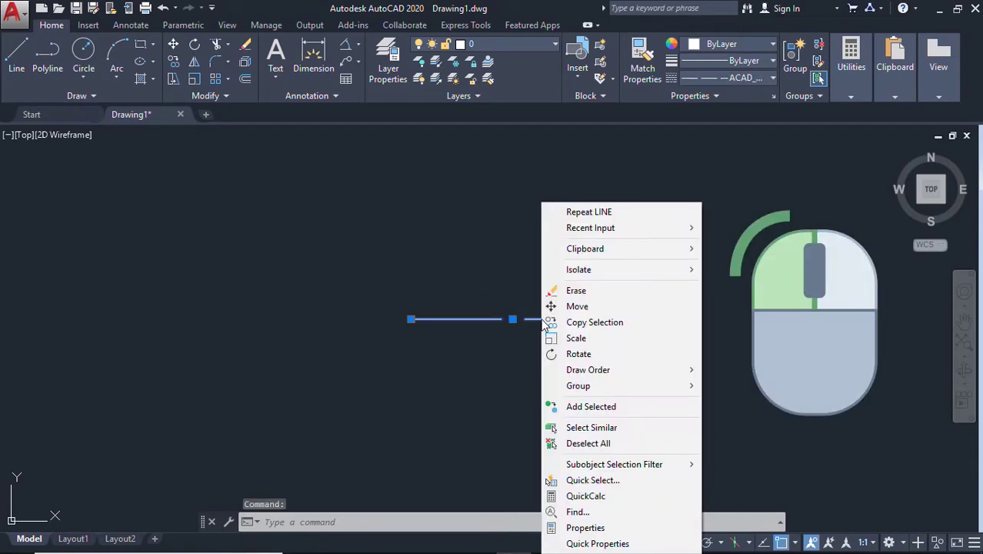
left_click(585, 528)
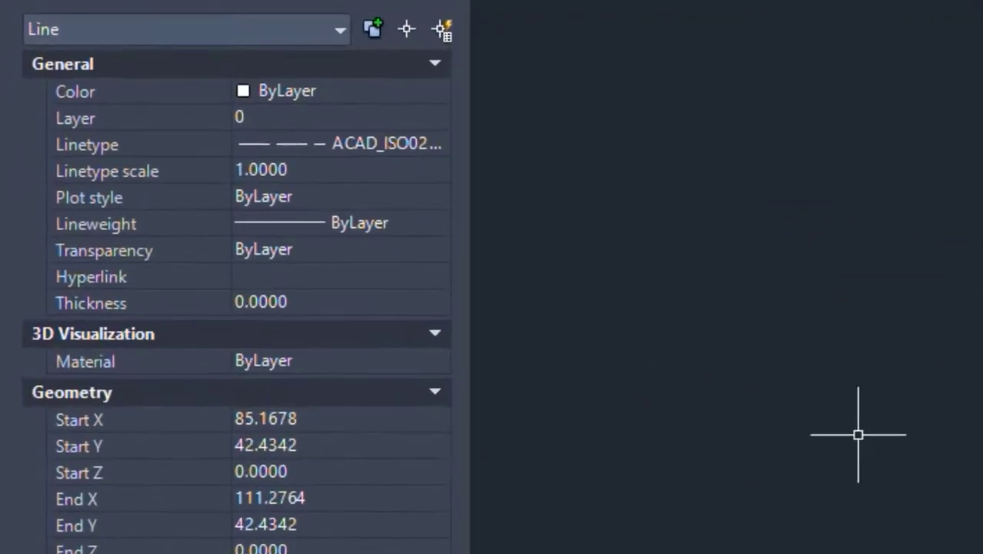
left_click(349, 150)
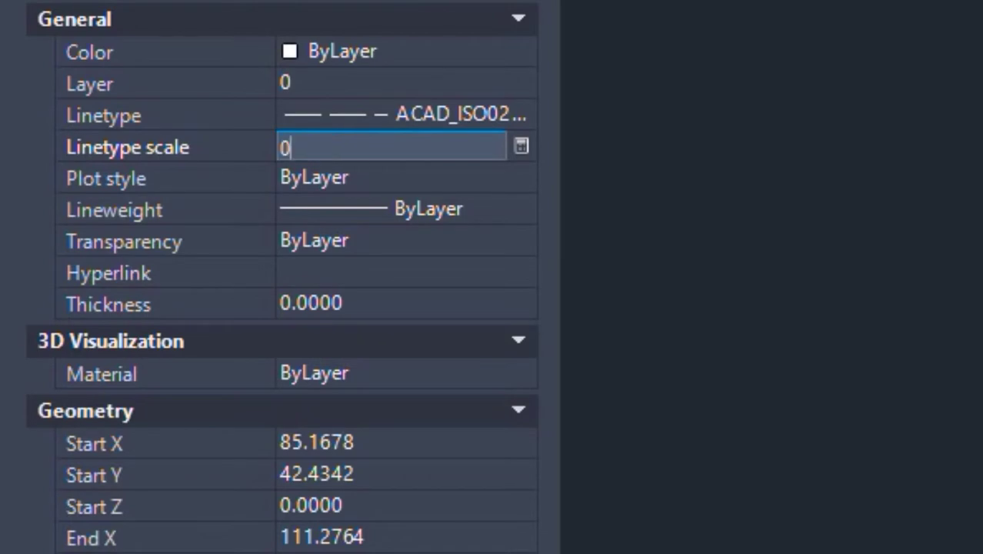
type(".5")
key("Return")
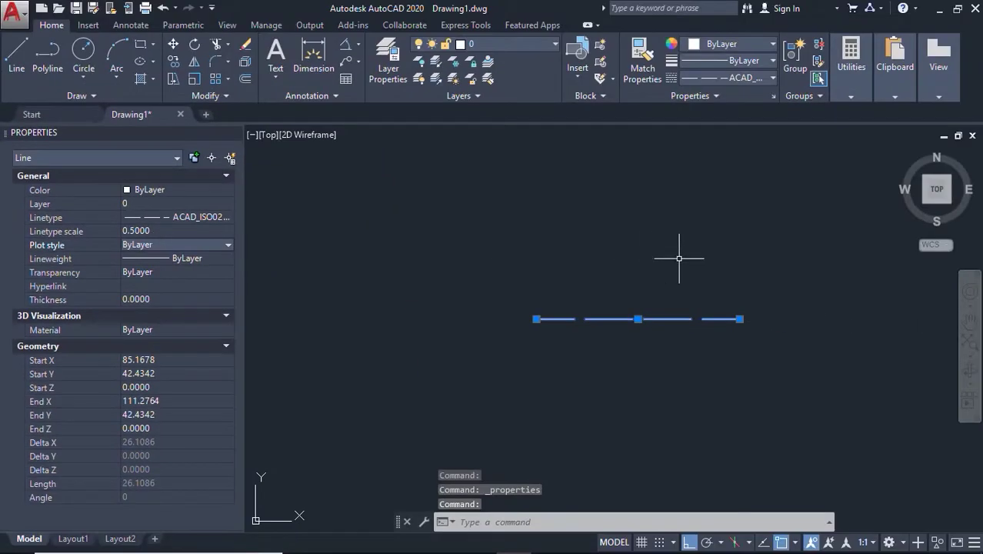
key("Escape")
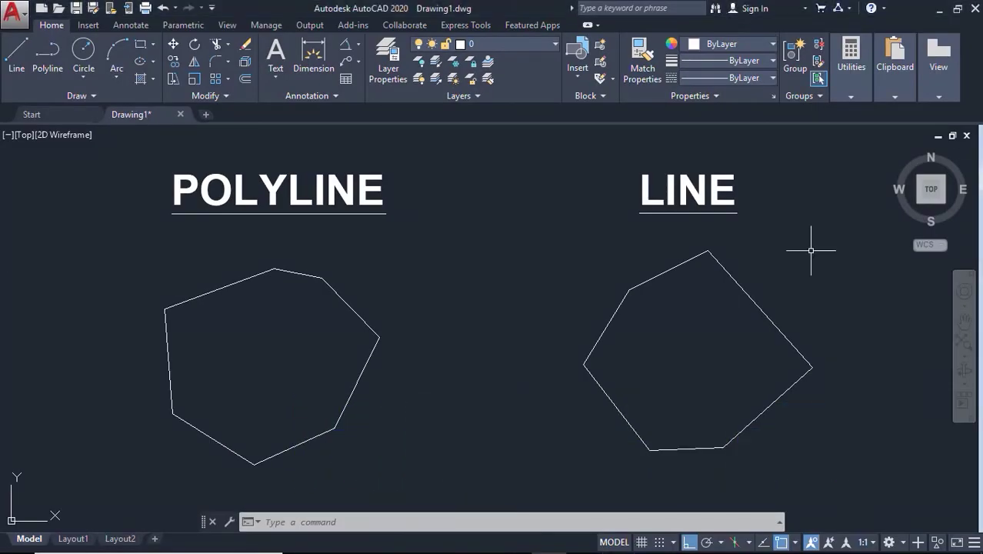
Step: Select the example polyline and line shapes to compare them
left_click(323, 277)
key("Escape")
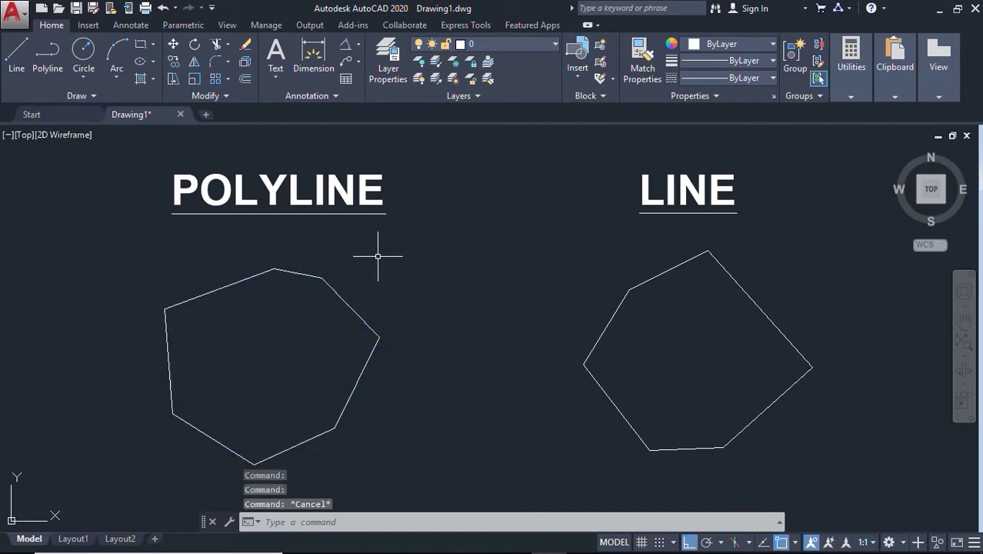
left_click(603, 315)
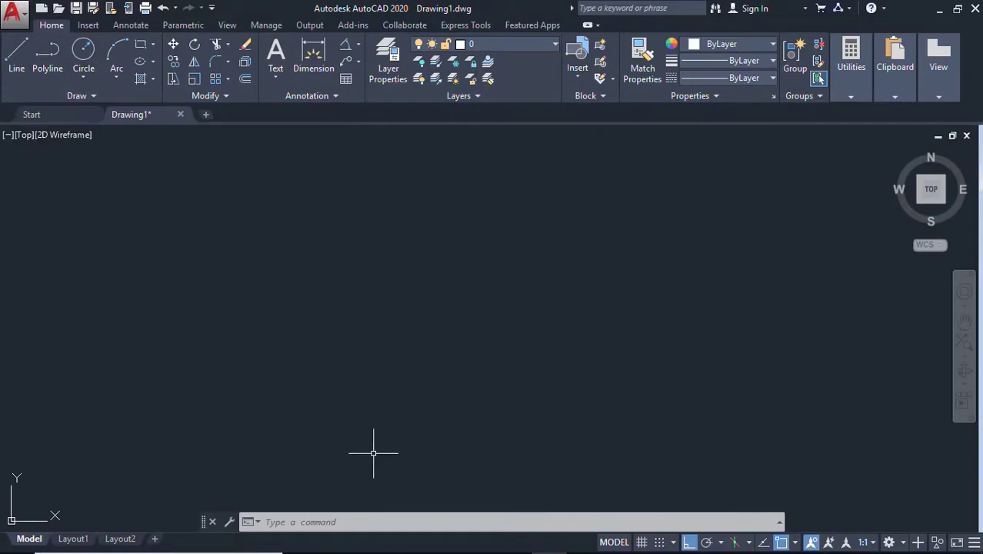
Step: Draw a closed six-sided polyline with the PL command
type("pl")
key("Return")
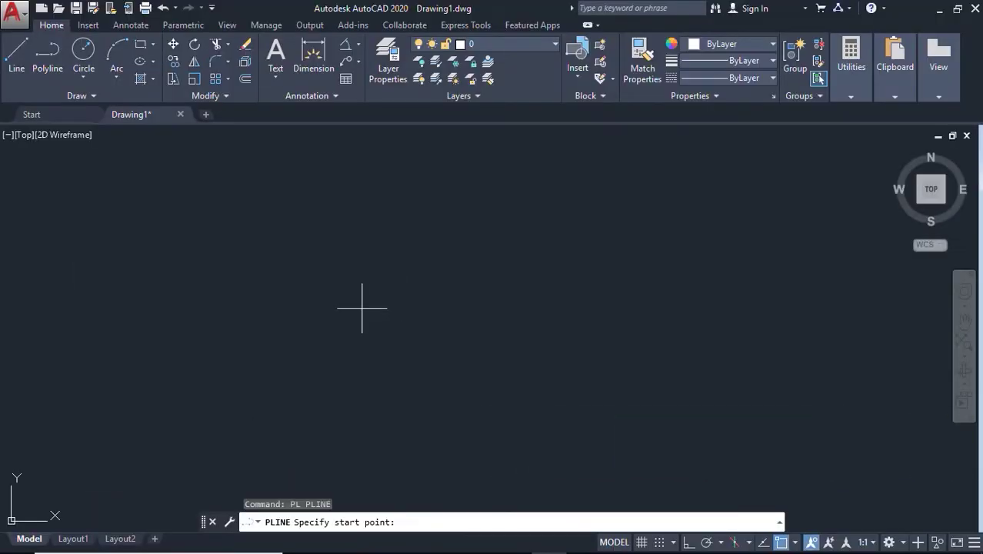
left_click(339, 320)
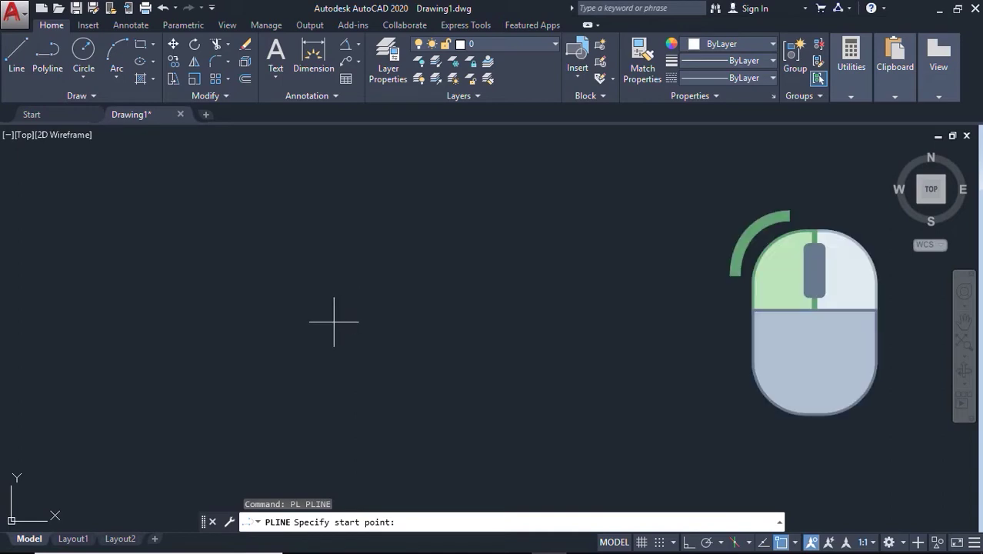
left_click(334, 321)
left_click(305, 377)
left_click(372, 412)
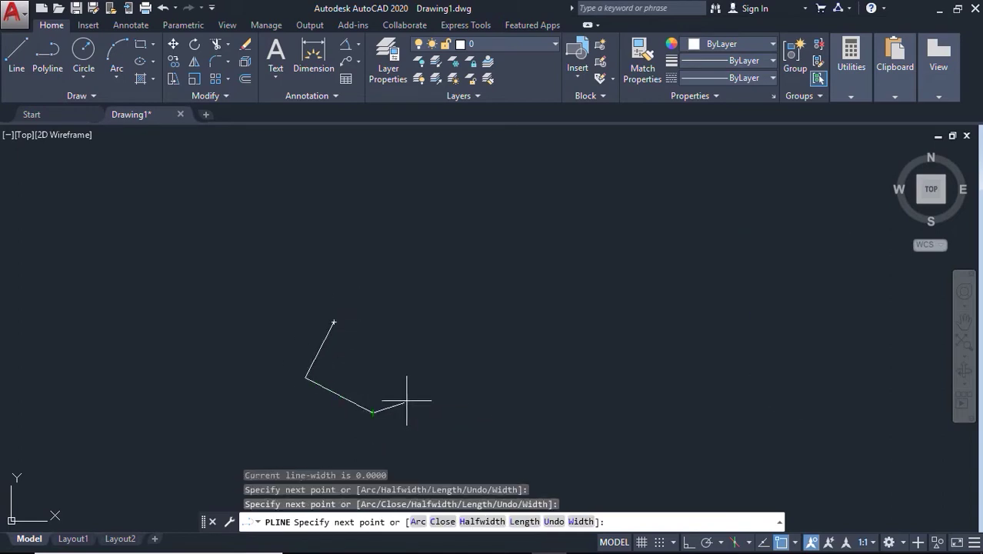
left_click(450, 377)
left_click(461, 276)
left_click(341, 272)
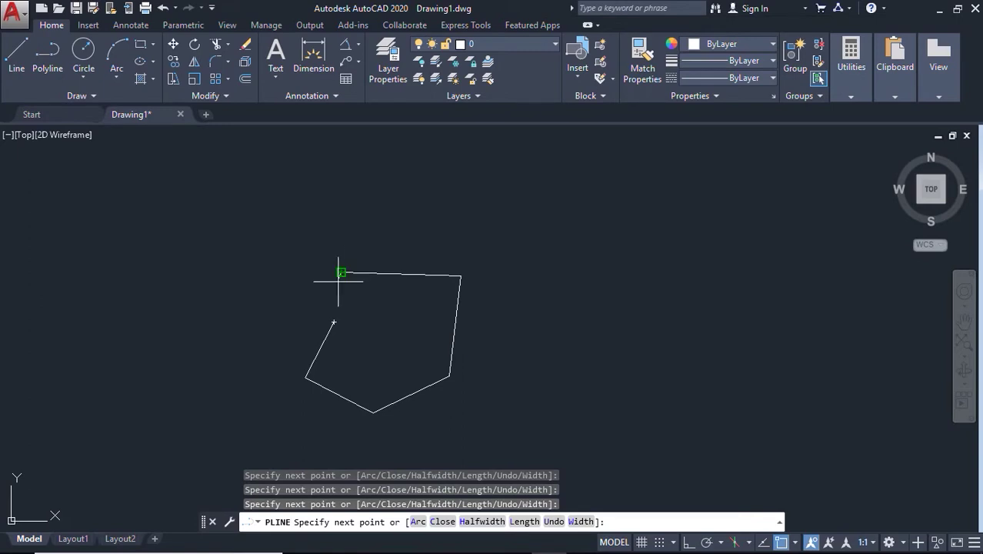
left_click(334, 322)
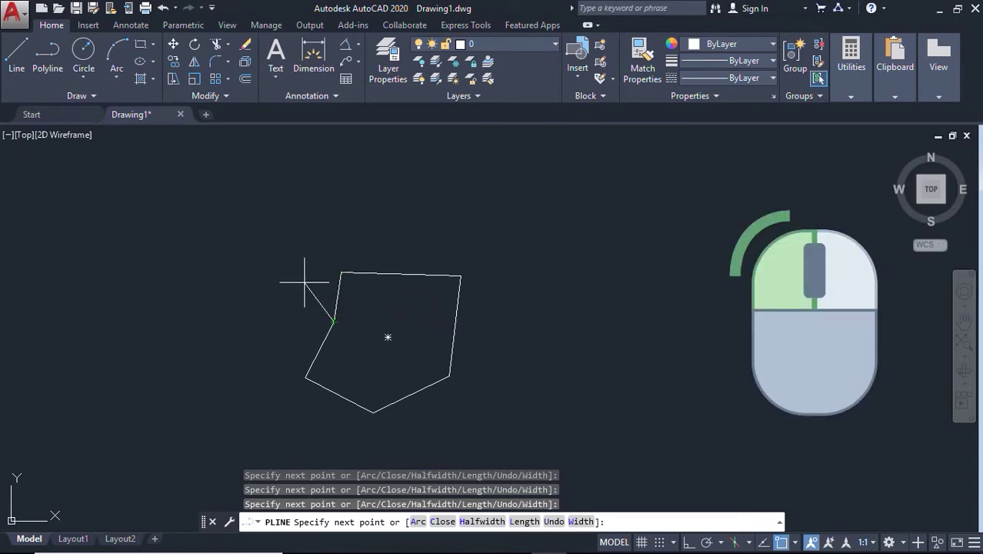
key("Escape")
Step: Window-select the polyline and delete it
left_click(337, 280)
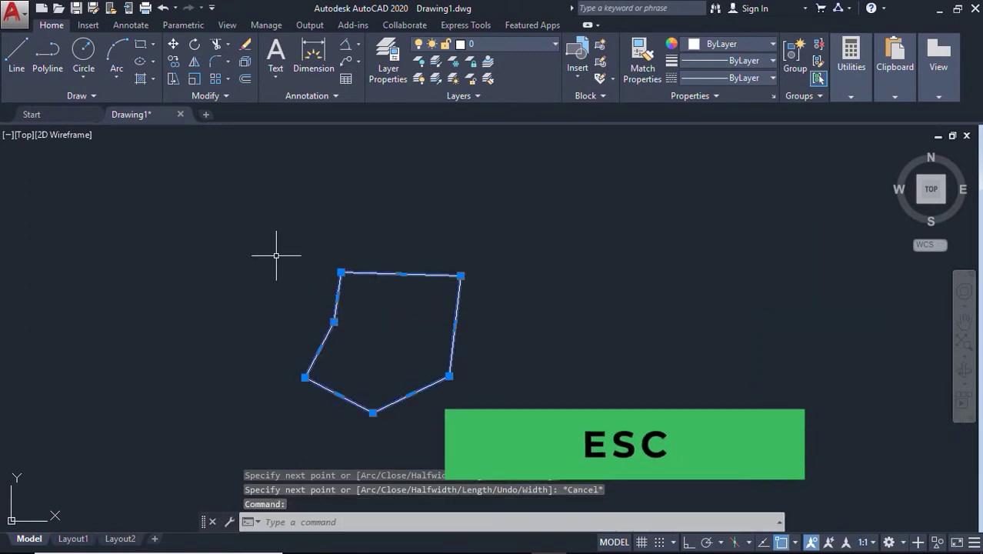
key("Escape")
left_click_drag(276, 256, 312, 253)
key("Delete")
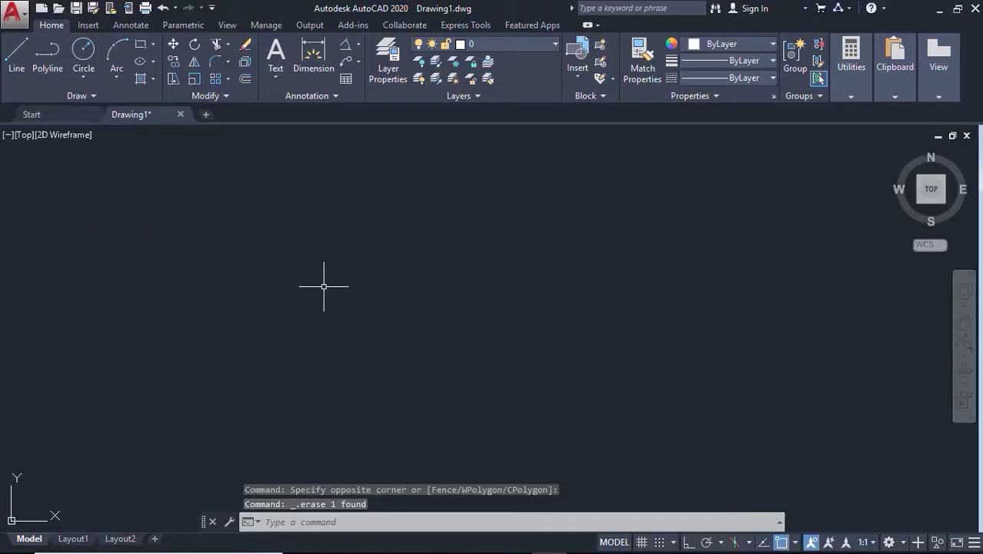
Step: Draw a polyline of three connected arc segments using the Arc option
type("pl")
key("Return")
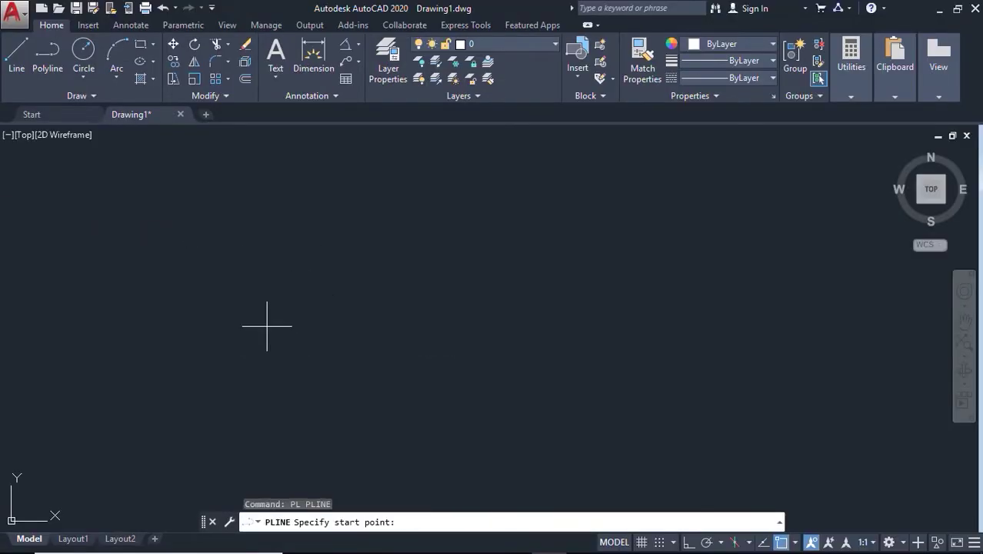
left_click(267, 325)
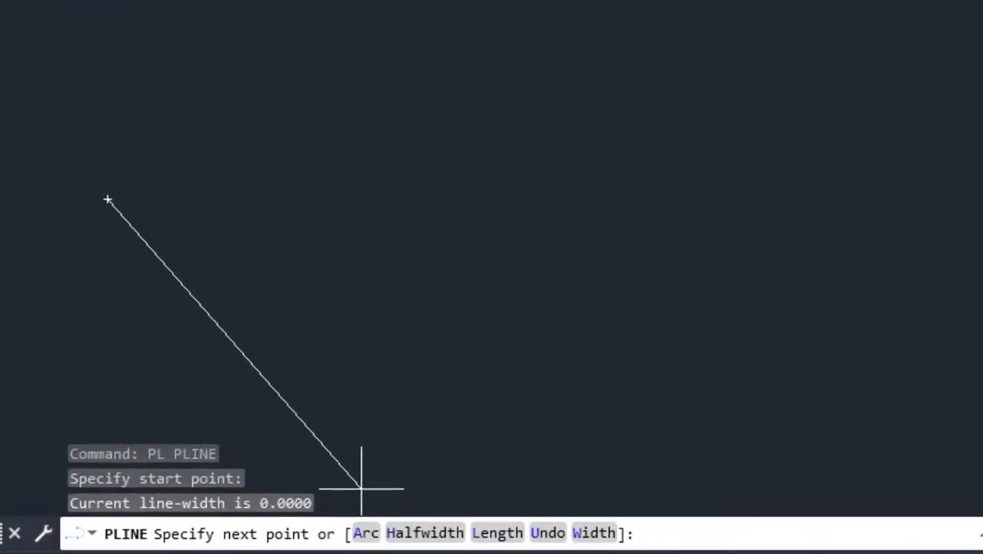
left_click(367, 533)
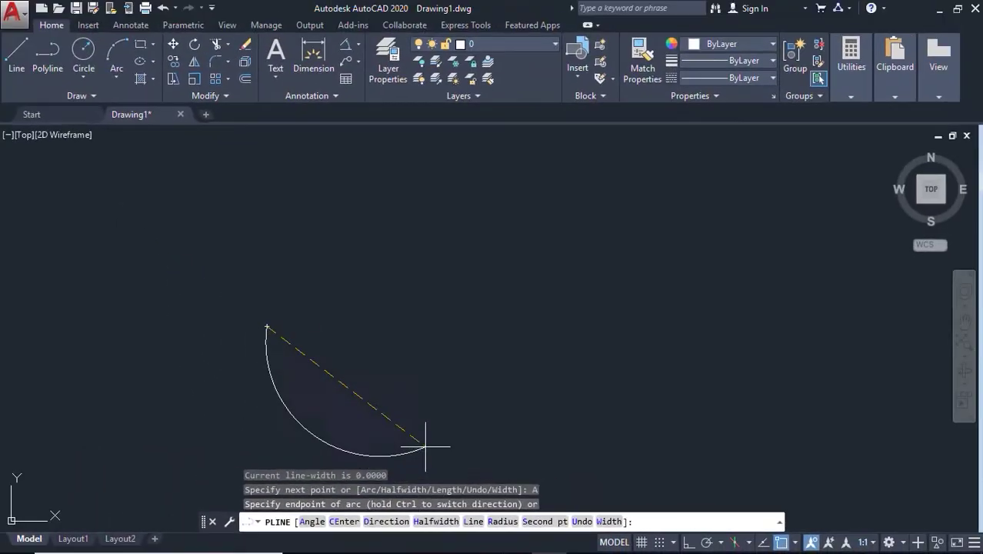
left_click(443, 363)
left_click(605, 381)
left_click(750, 309)
key("Escape")
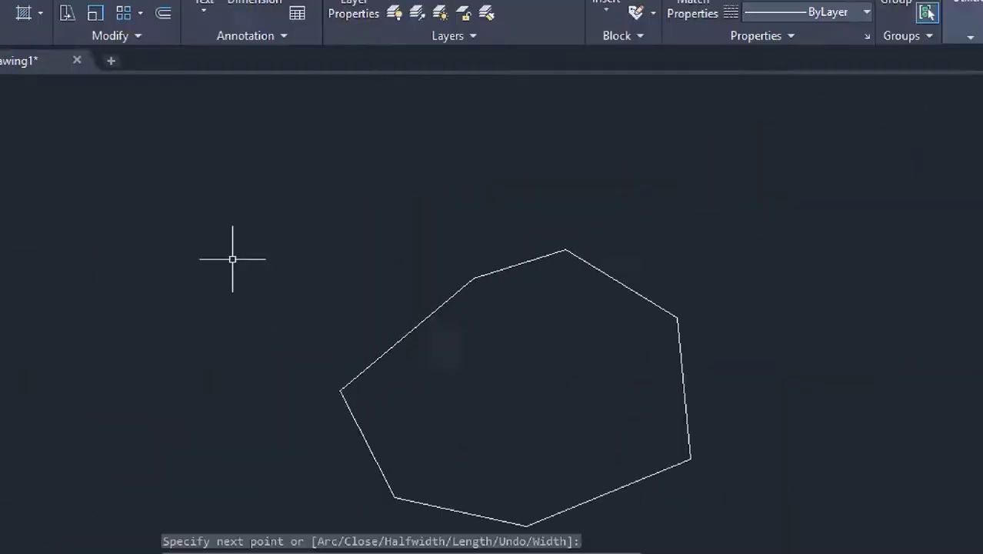
Step: Set the seven-sided polyline's width to 2 with PEDIT's Width option
key("Escape")
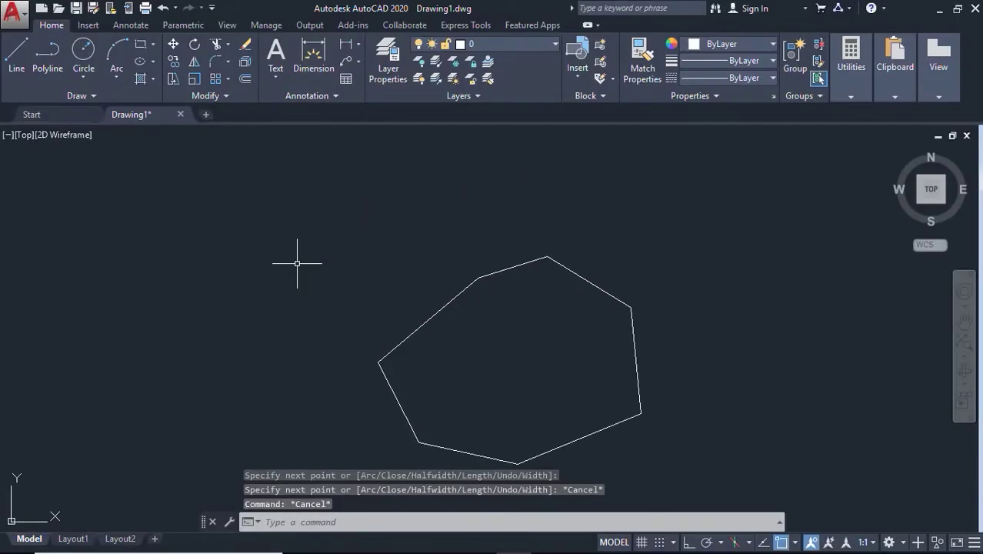
left_click(437, 311)
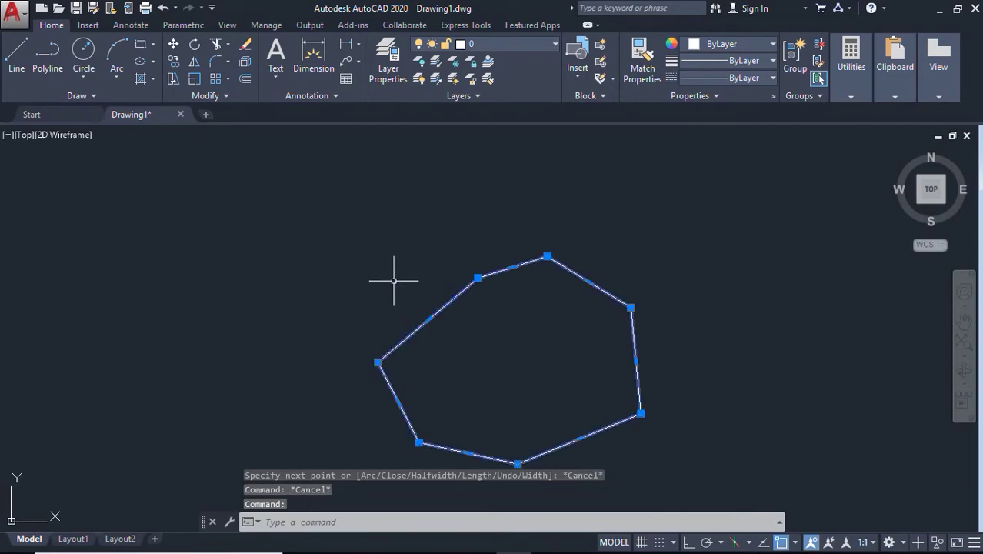
type("p")
type("edit")
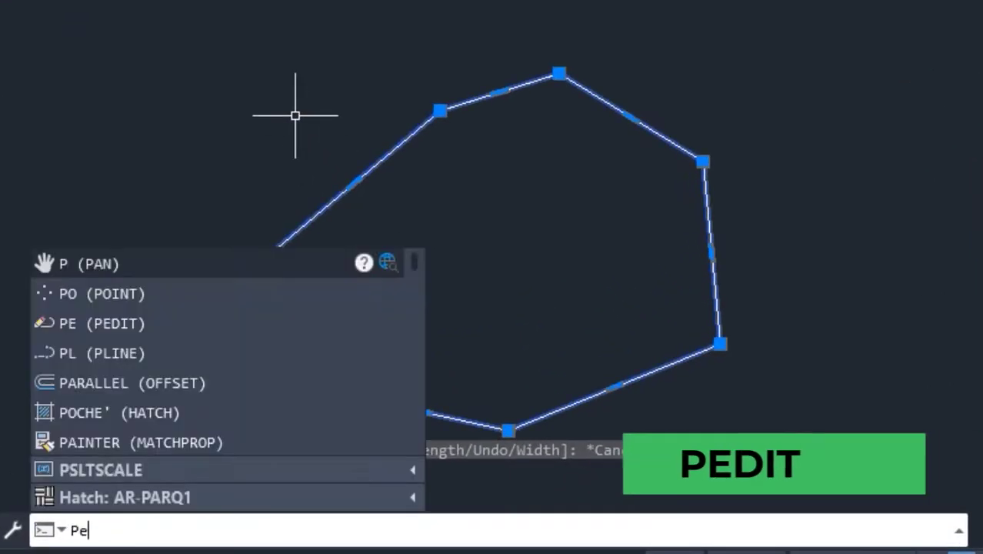
key("Return")
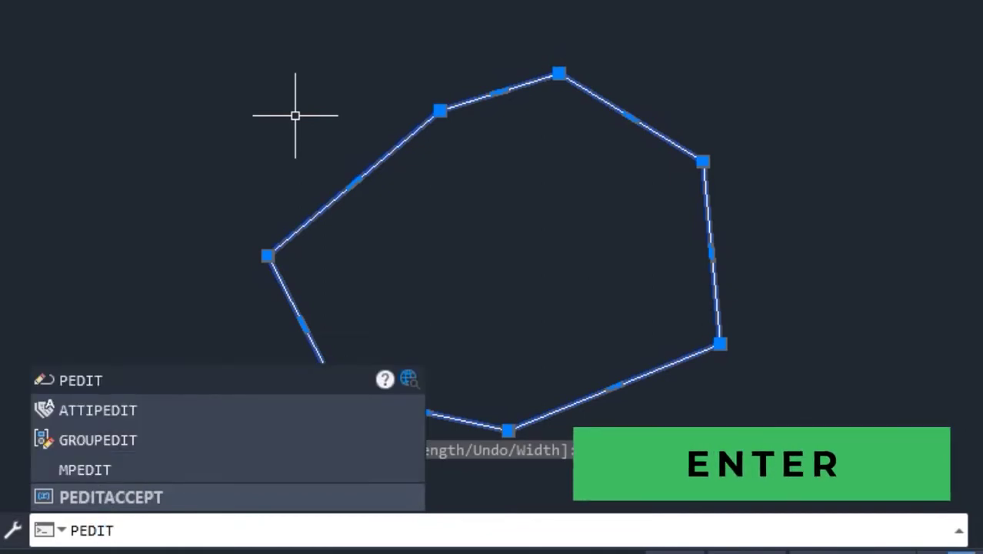
type("w")
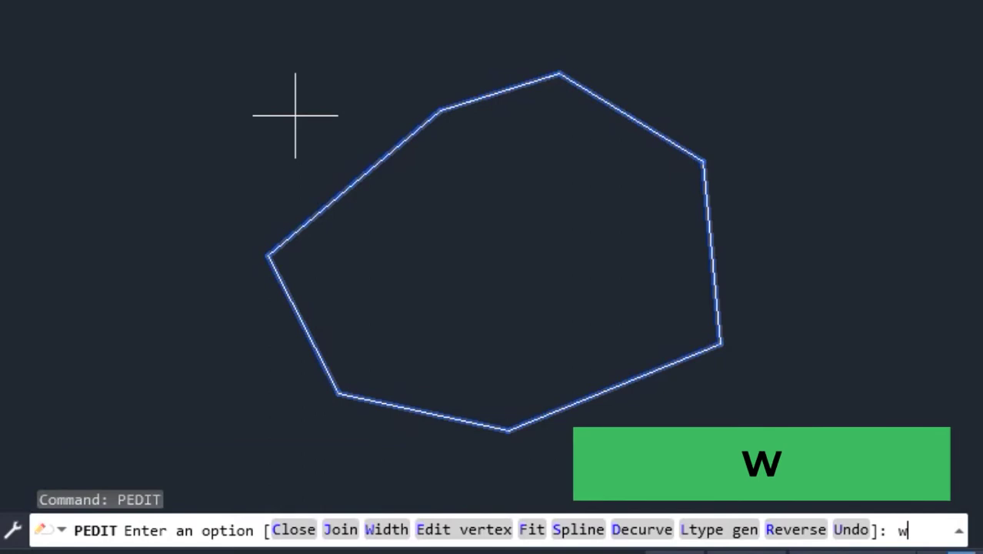
key("Return")
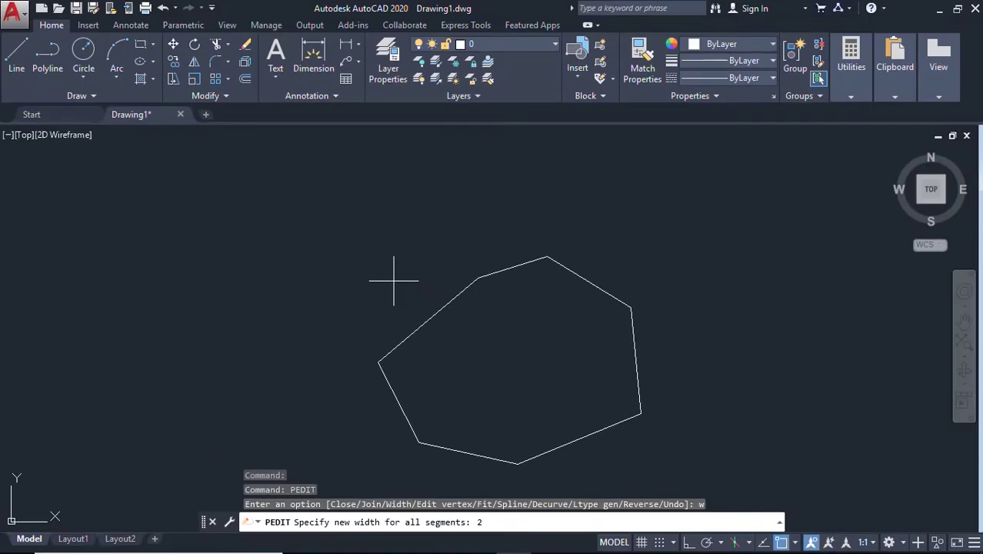
type("2")
key("Return")
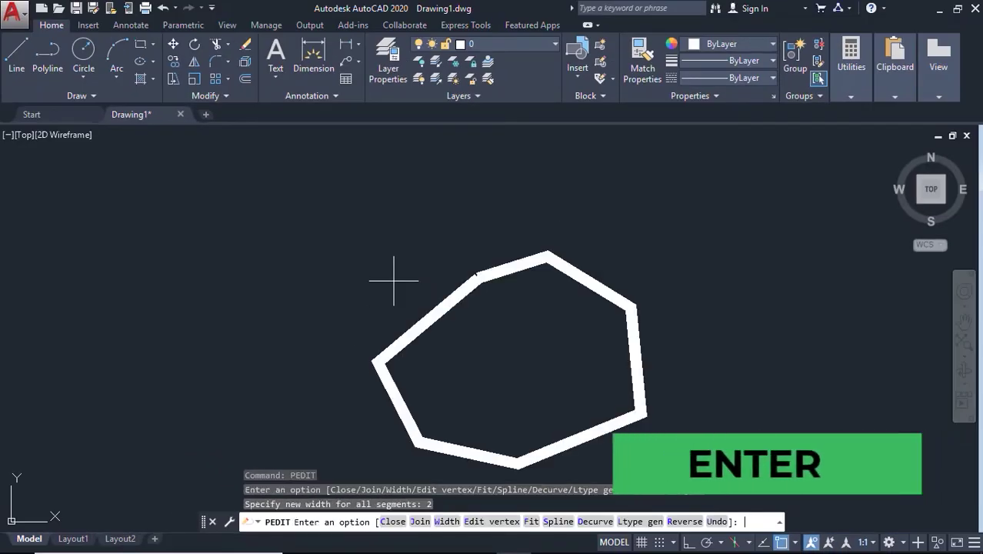
key("Escape")
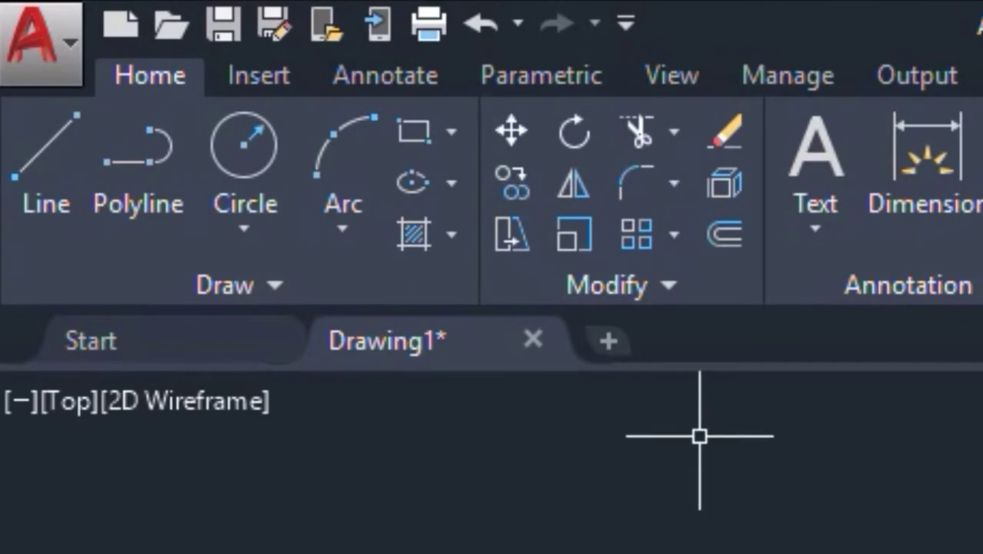
Step: Draw a circle of radius about 10.7 left of the drawing centre
left_click(277, 171)
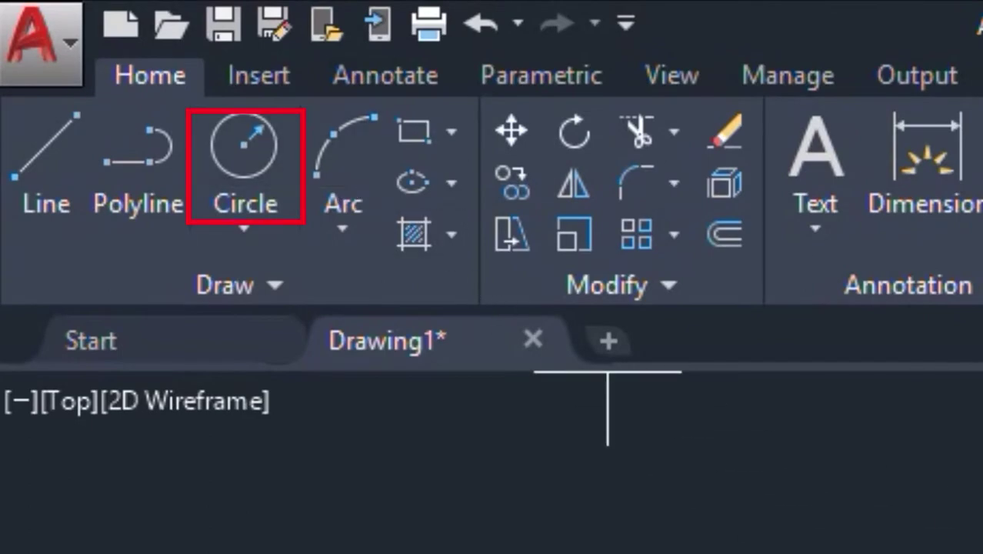
key("Escape")
type("c")
key("Return")
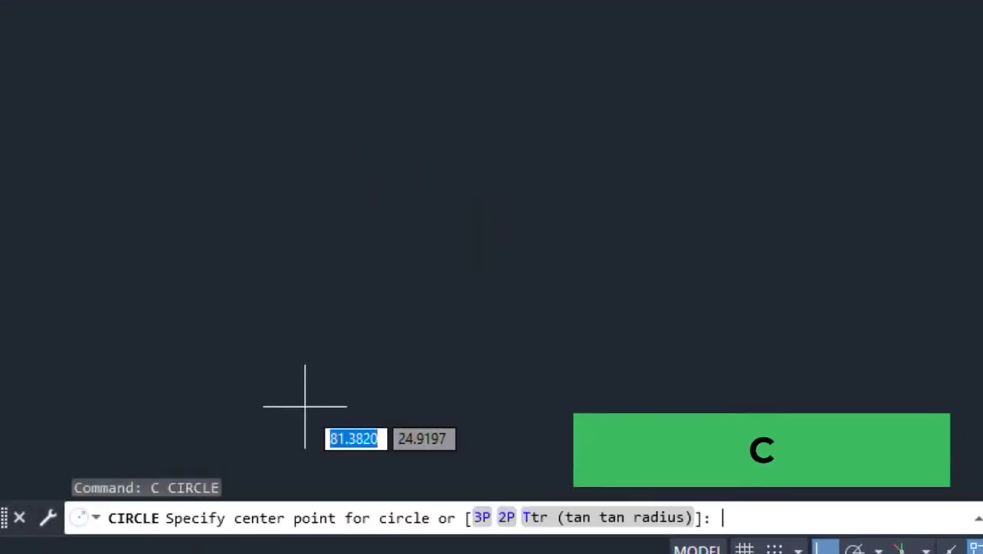
left_click(385, 367)
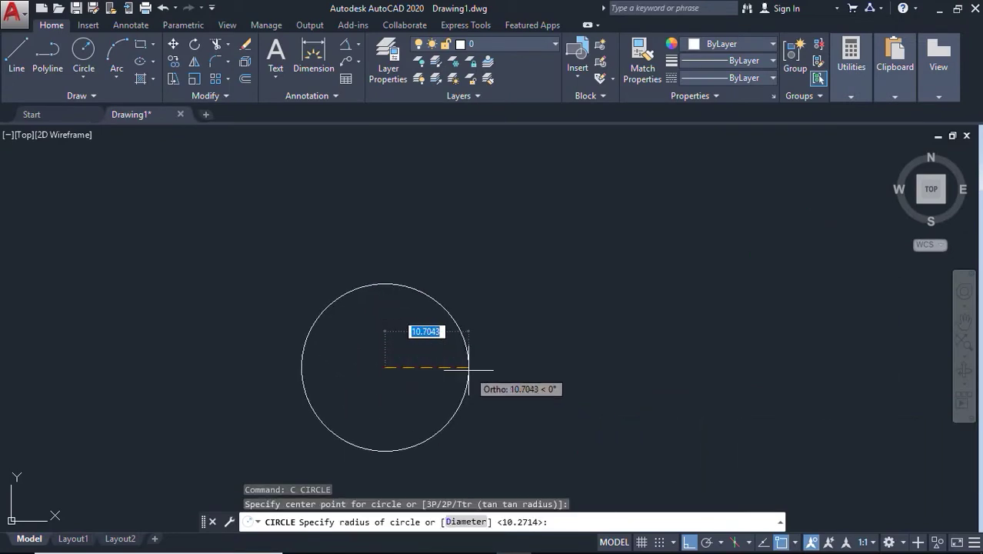
left_click(468, 368)
key("Escape")
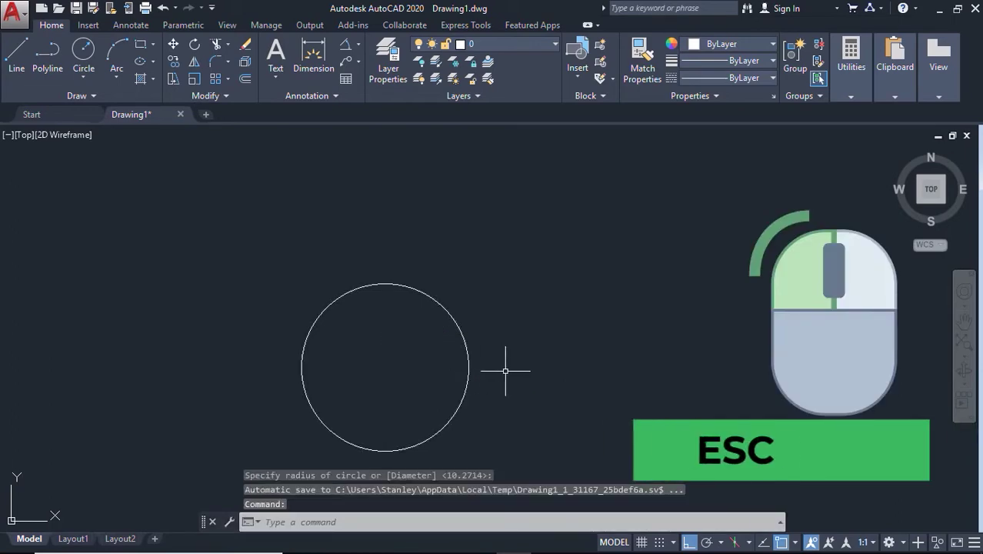
Step: Window-select the circle and delete it
left_click(508, 371)
left_click(441, 331)
key("Delete")
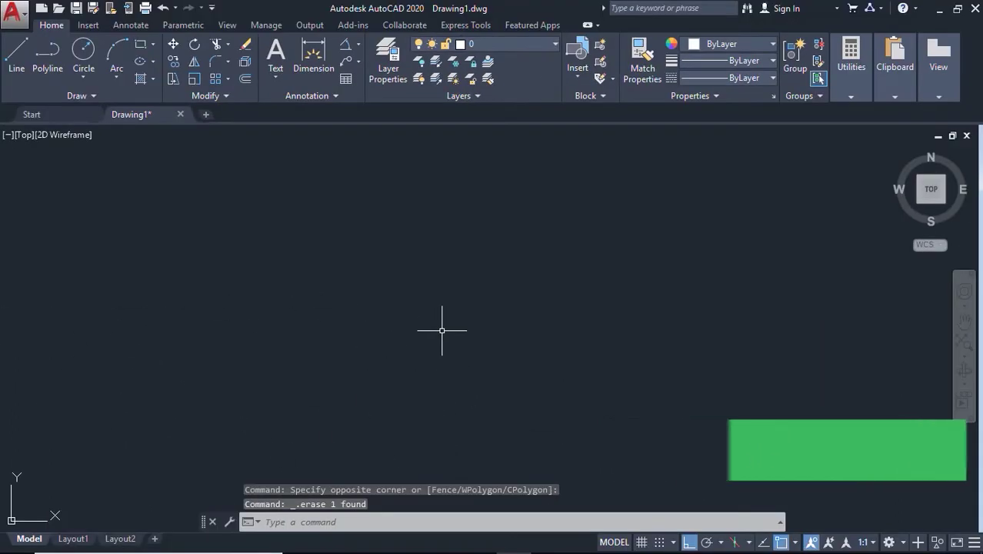
type("c")
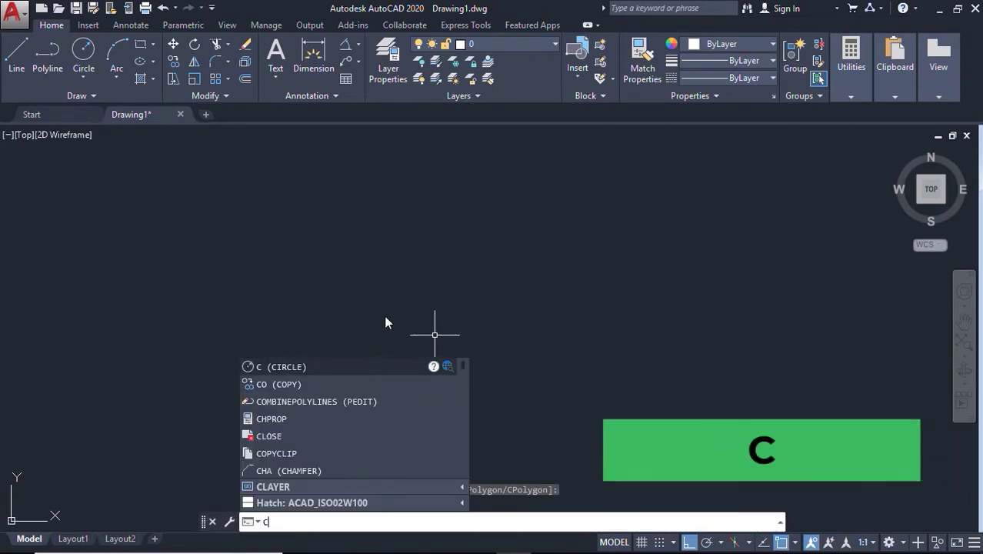
key("Return")
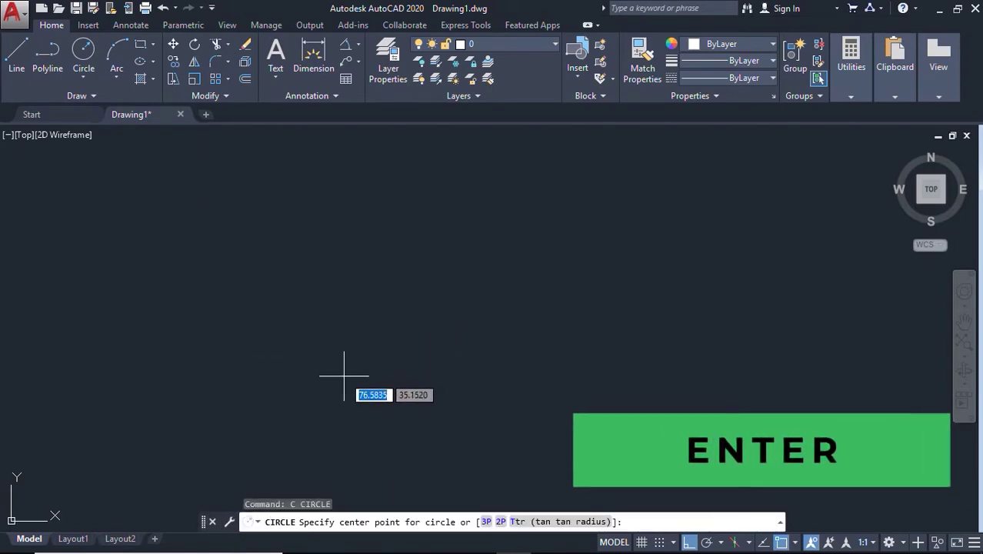
left_click(344, 376)
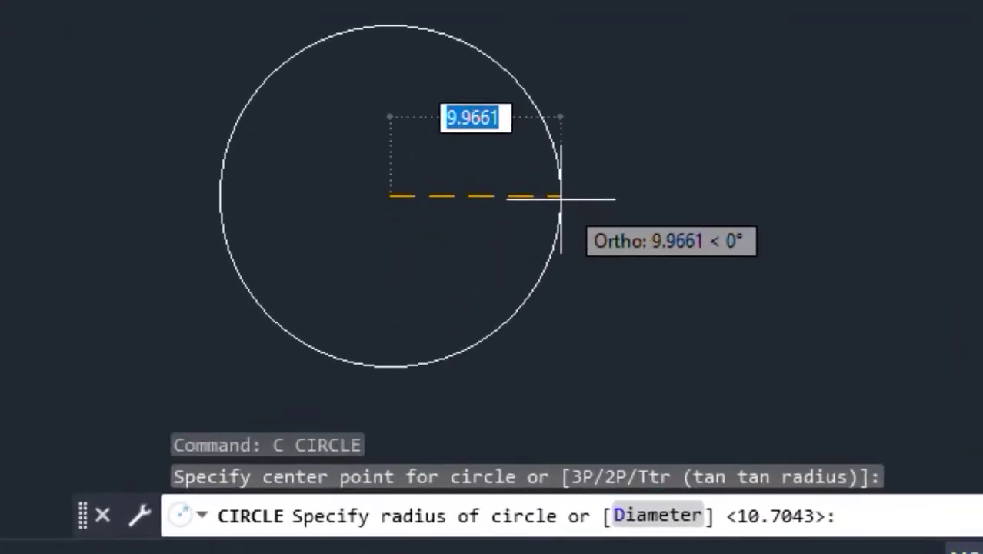
type("20")
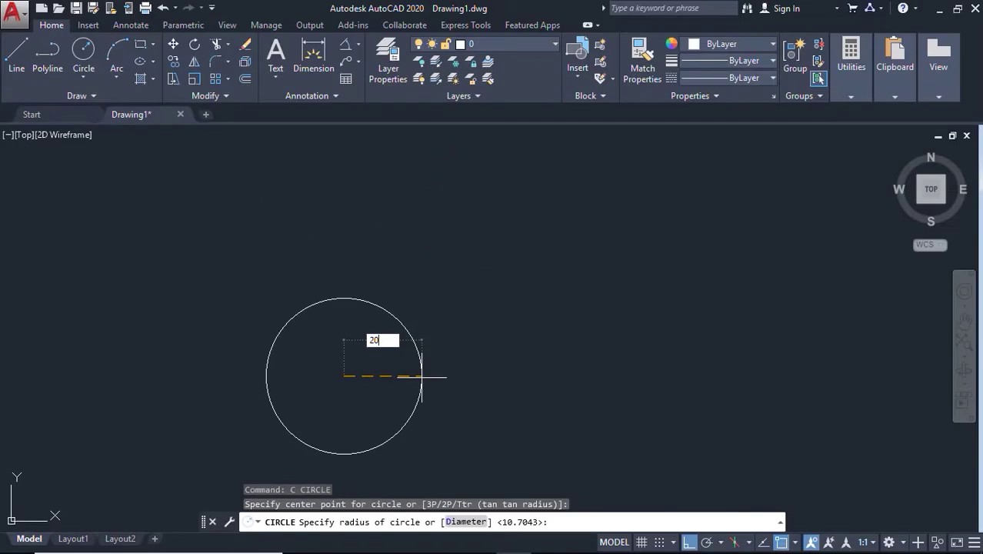
key("Return")
left_click(346, 44)
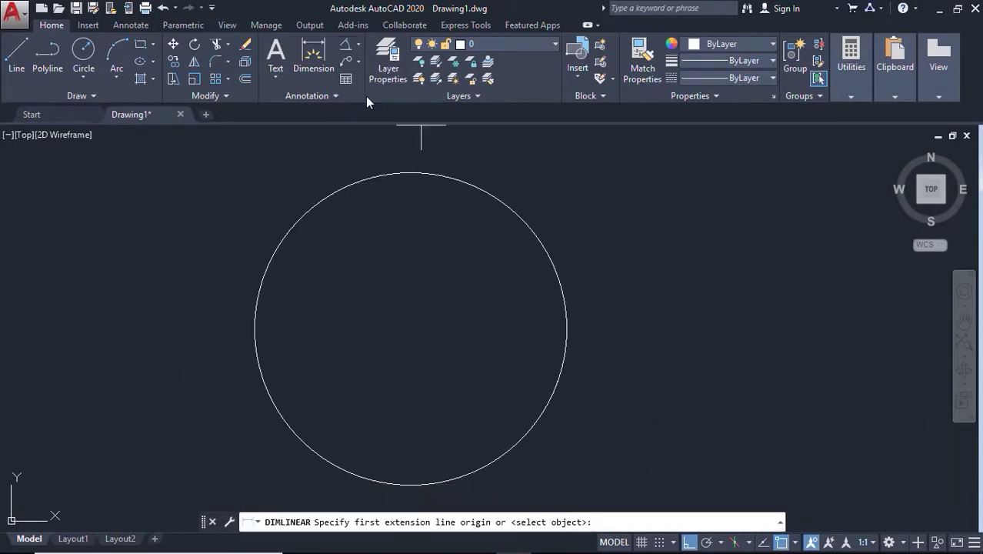
left_click(410, 330)
left_click(567, 329)
left_click(589, 215)
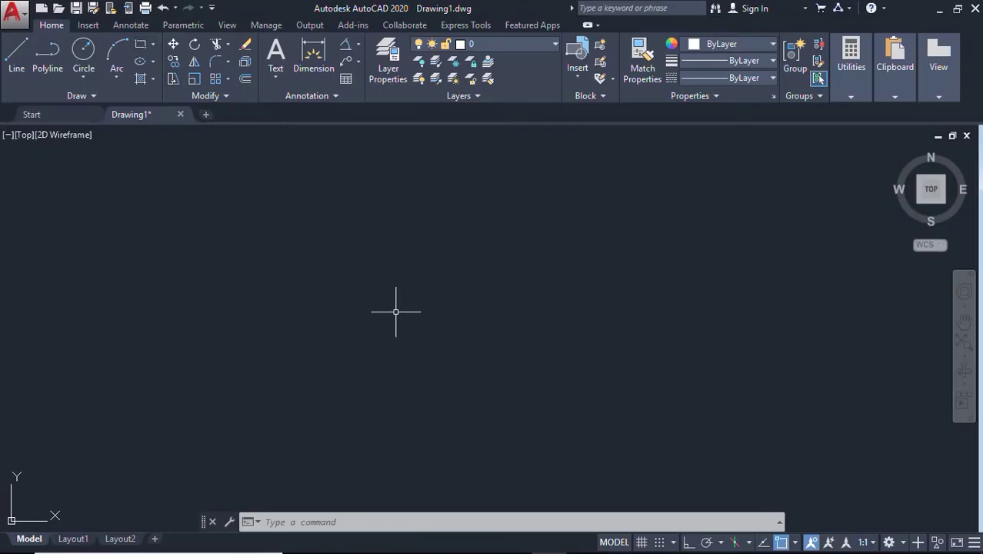
Step: Draw a trial rectangle from two picked corners, then window-select and delete it
type("re")
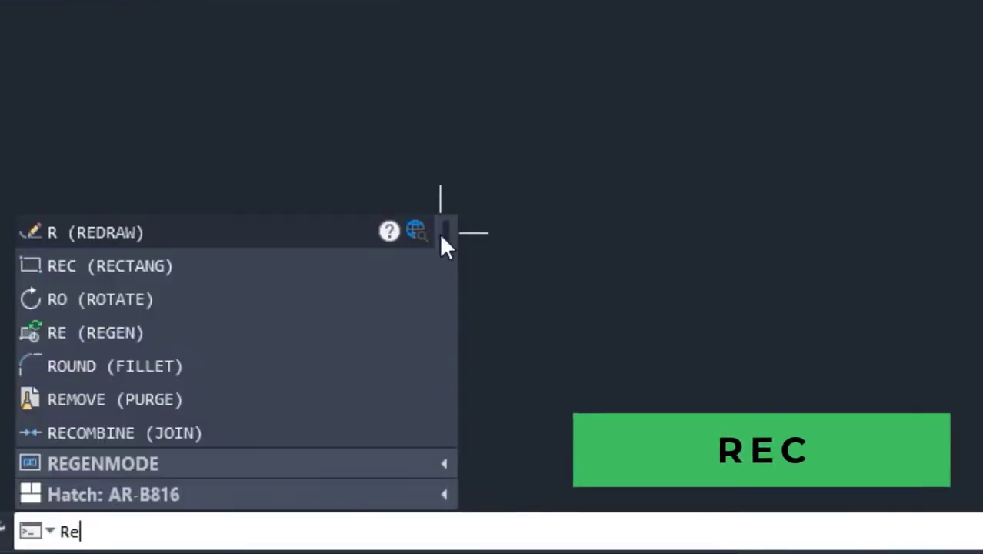
type("c")
key("Return")
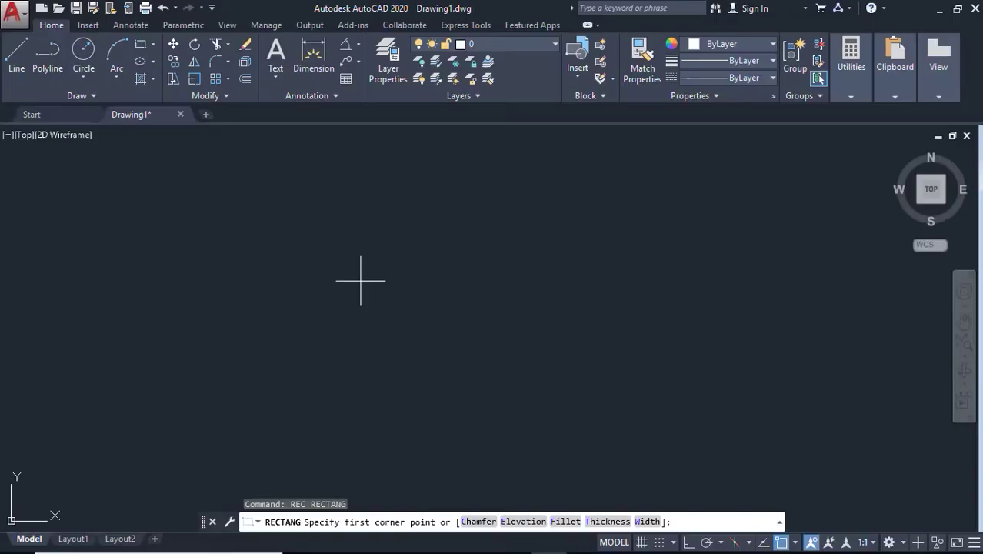
left_click(360, 281)
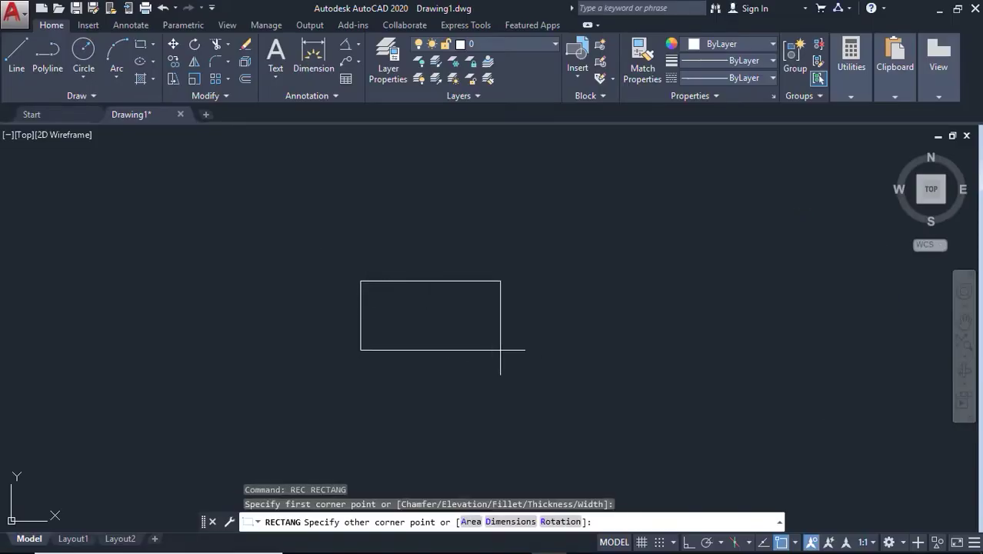
left_click(570, 380)
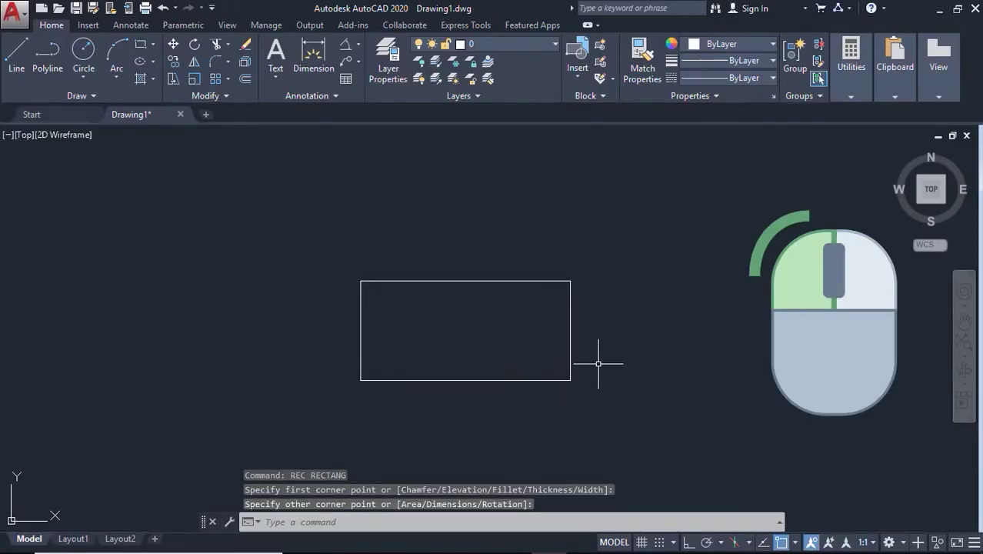
key("Escape")
left_click(687, 342)
left_click(476, 369)
key("Delete")
type("Rec")
key("Return")
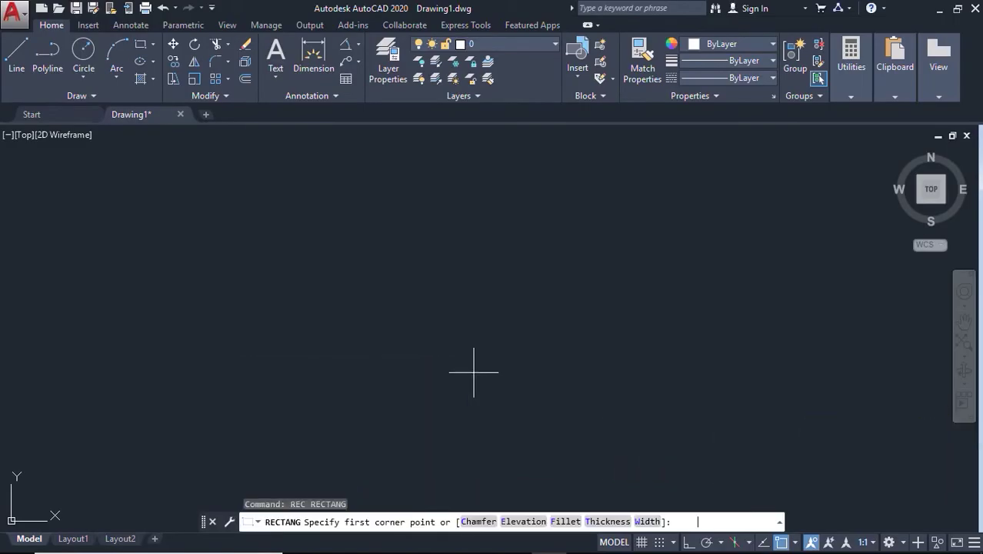
left_click(282, 317)
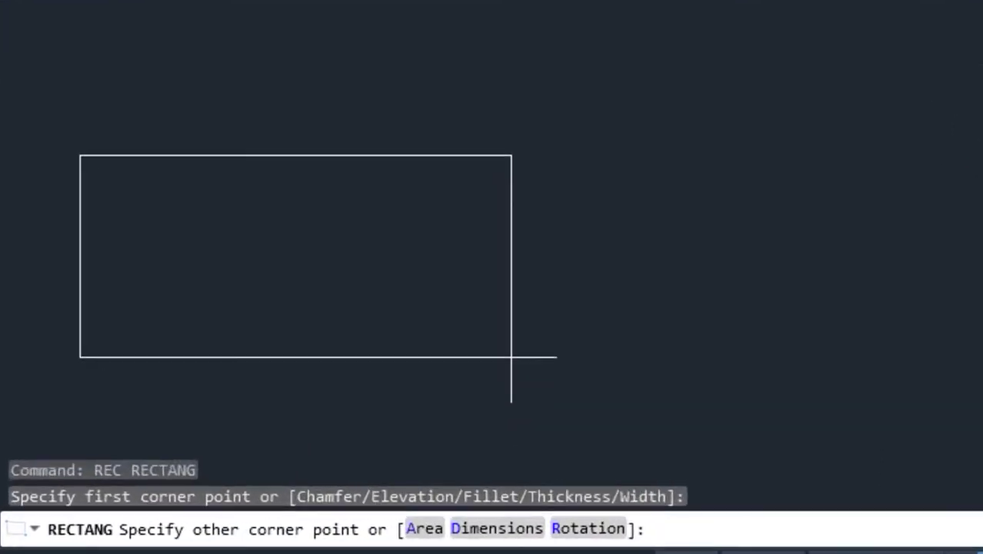
type("@20,30")
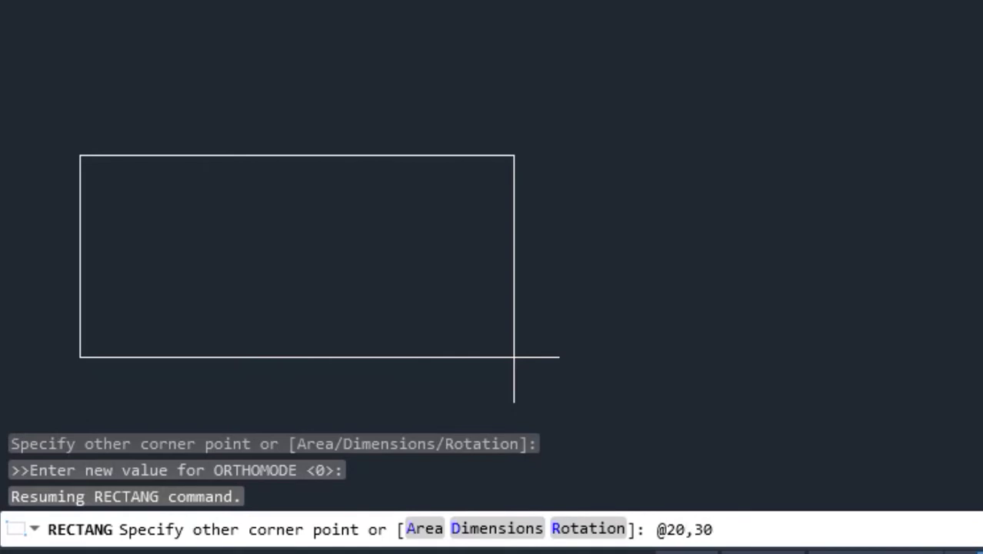
key("Return")
left_click(313, 60)
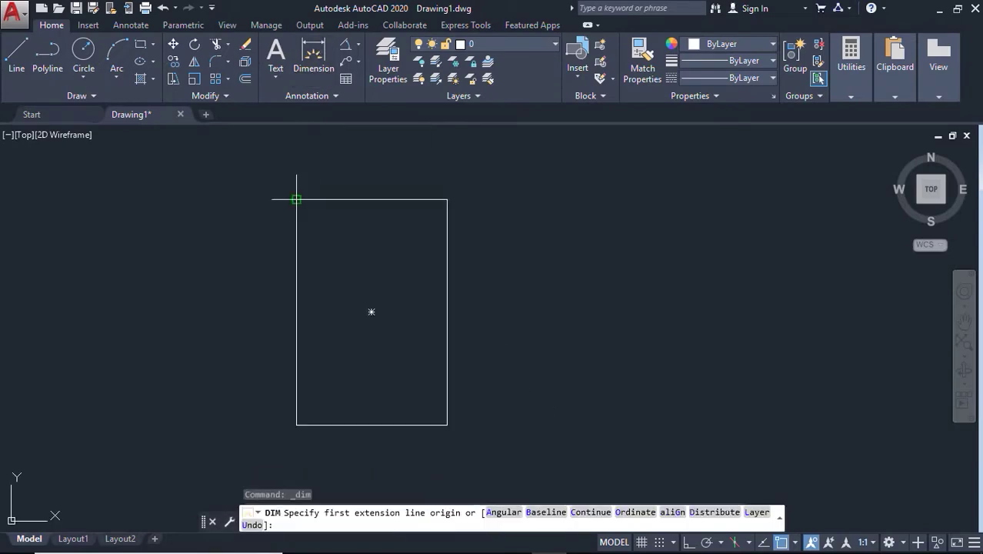
left_click(296, 199)
left_click(447, 199)
left_click(400, 177)
left_click(296, 199)
left_click(296, 425)
left_click(261, 390)
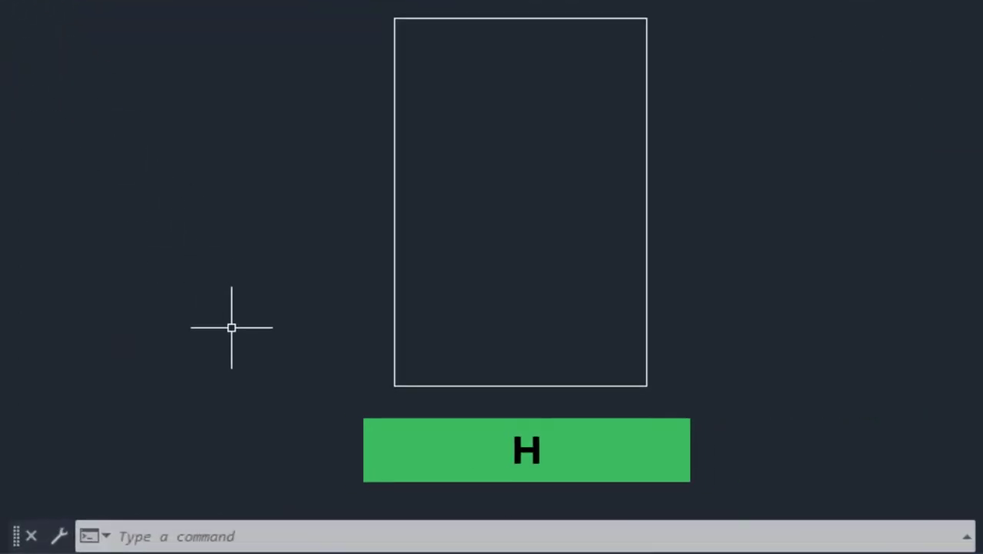
Step: Fill the rectangle with the AR-CONC concrete hatch pattern
type("H")
key("Return")
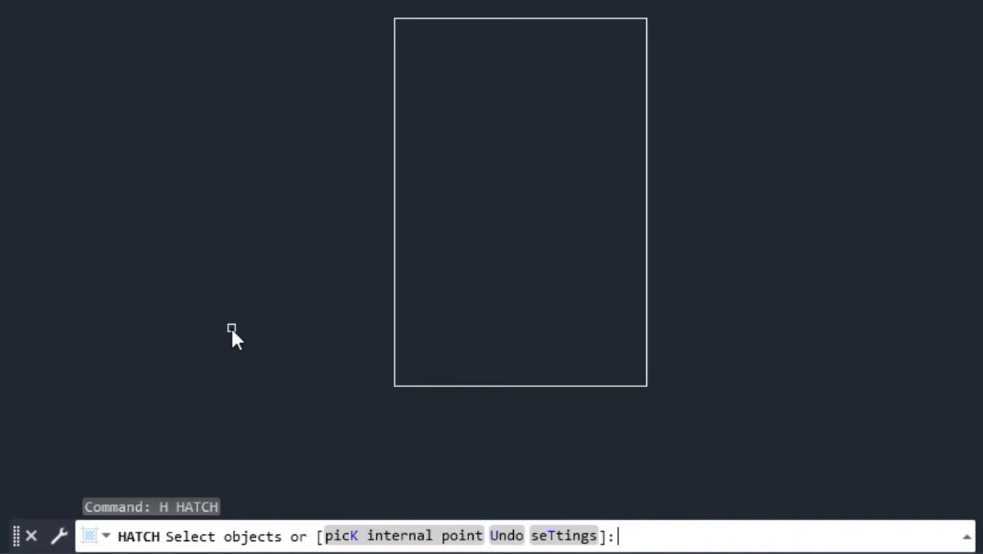
left_click(393, 213)
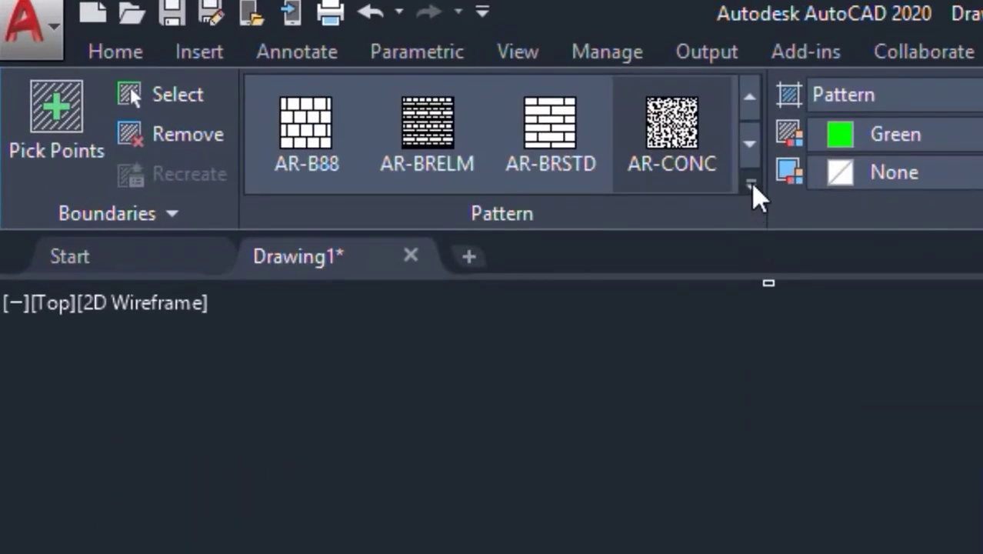
left_click(752, 187)
left_click(750, 144)
left_click(750, 143)
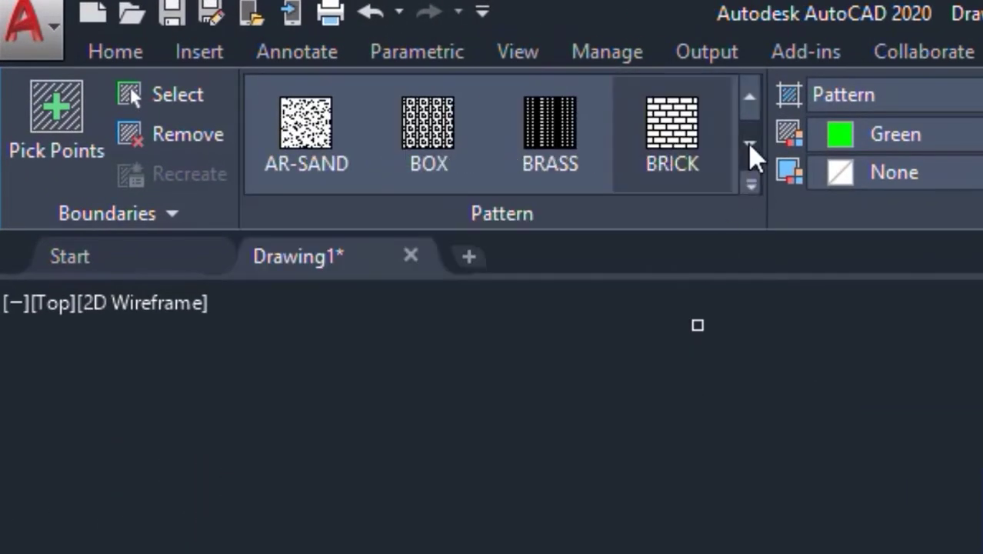
left_click(750, 144)
left_click(750, 186)
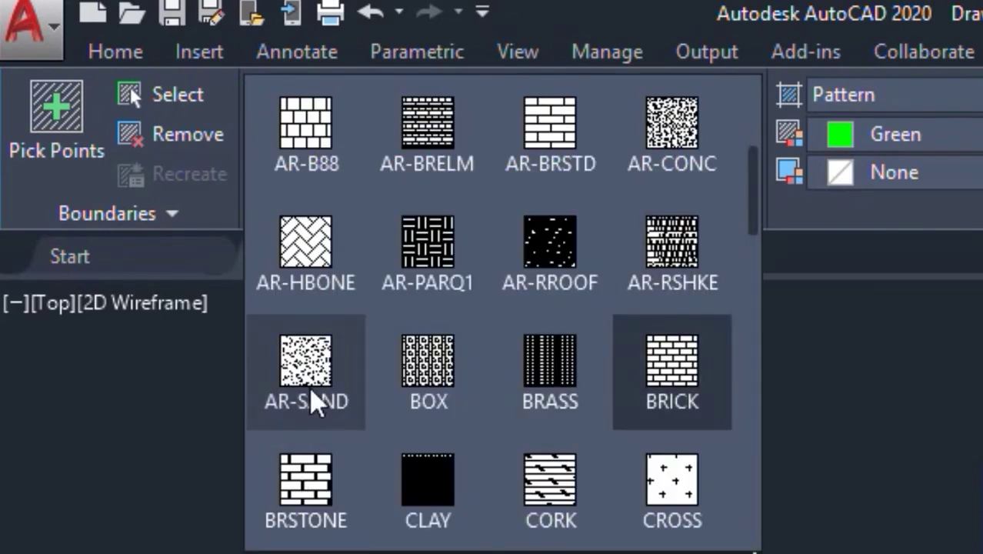
scroll(658, 469, "down", 1)
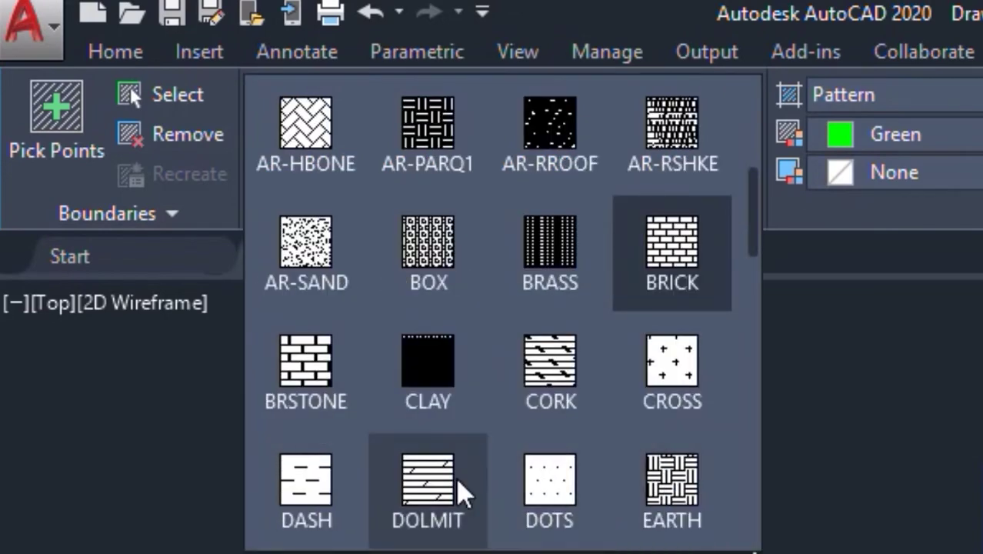
scroll(465, 487, "down", 1)
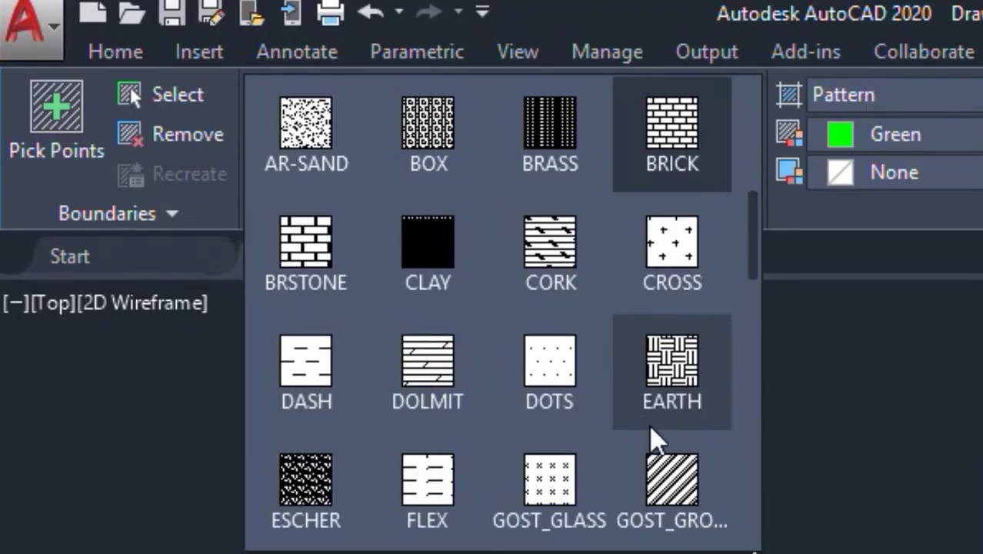
scroll(660, 481, "up", 2)
left_click(295, 48)
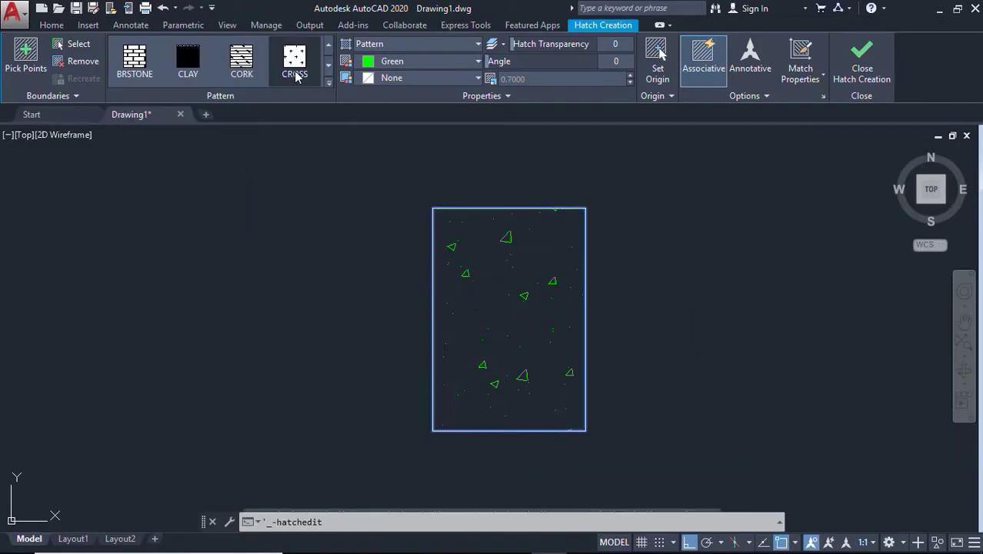
key("Return")
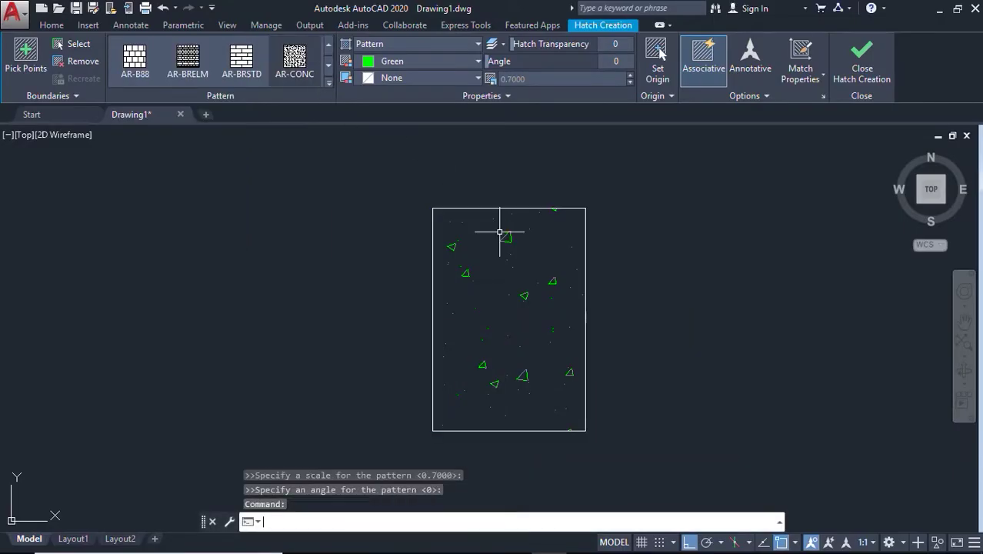
Step: Keep the hatch green and reduce its pattern scale from 0.7 to 0.5
left_click(506, 235)
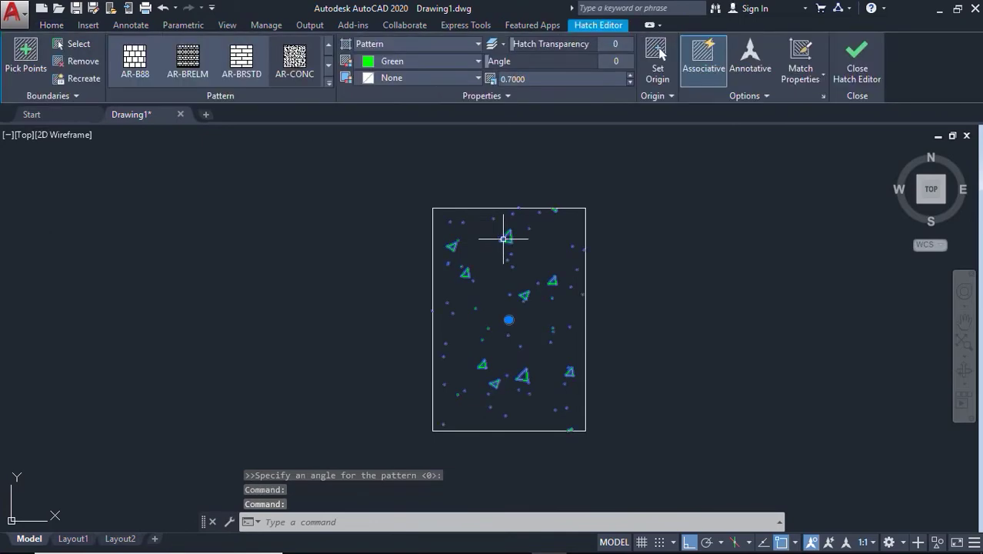
left_click(435, 60)
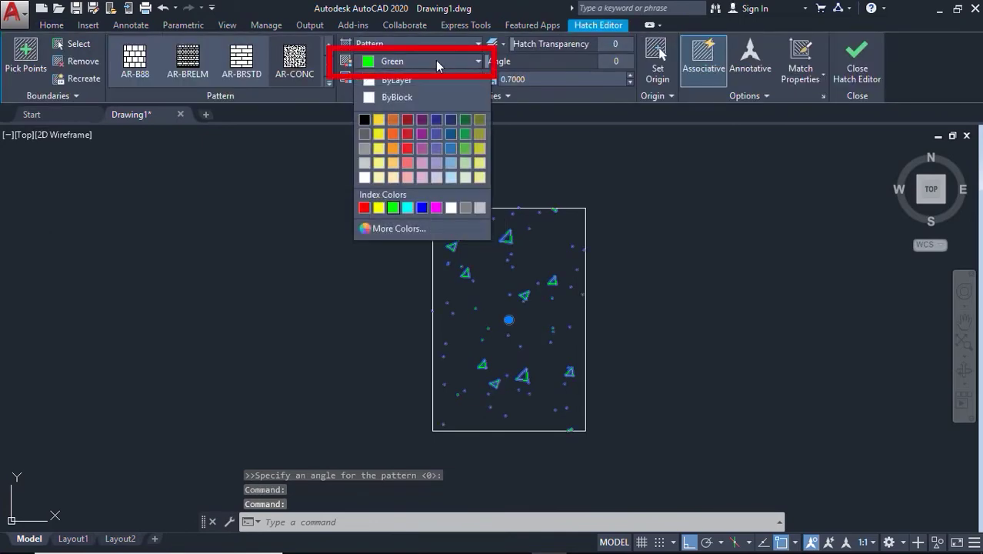
left_click(424, 154)
left_click(424, 160)
left_click(462, 147)
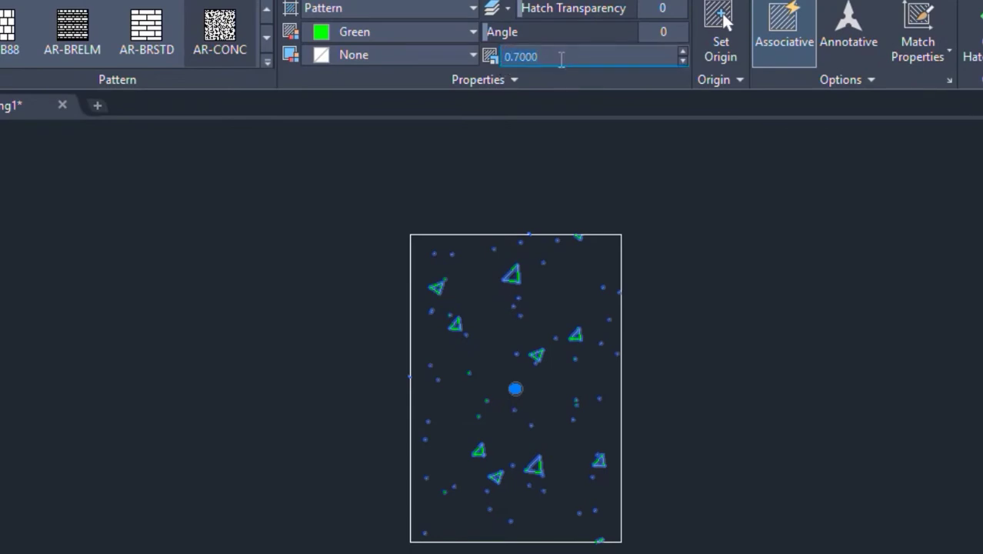
type("0.5")
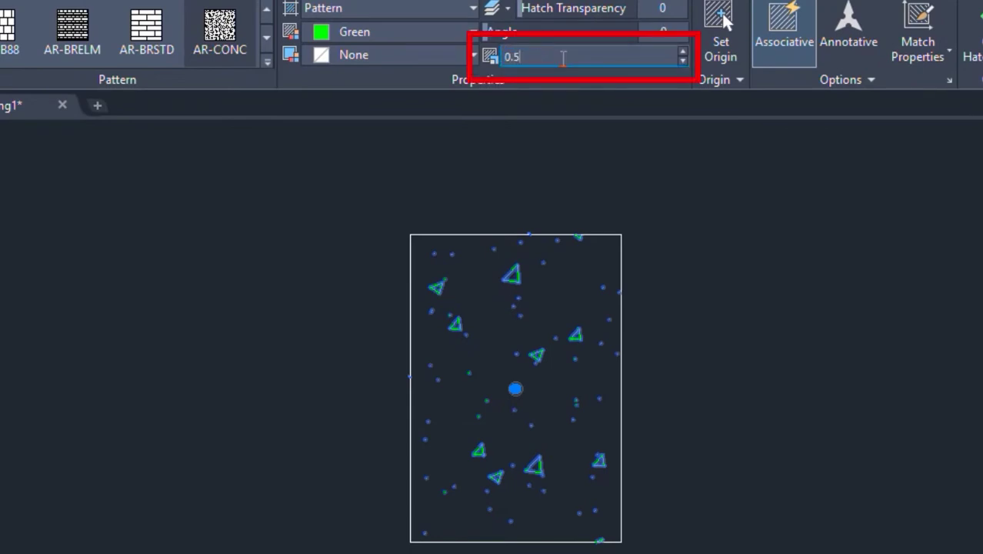
key("Return")
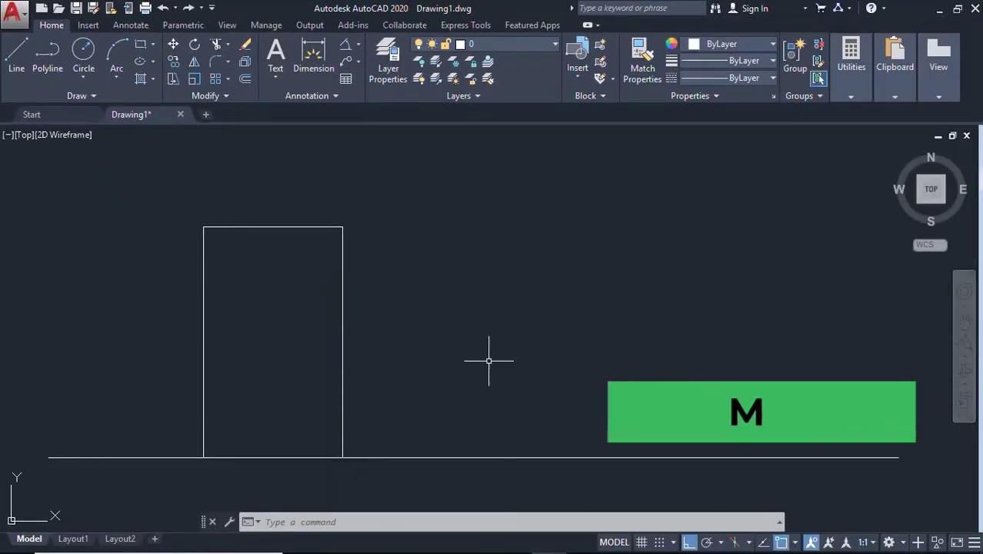
Step: Try moving the rectangle to the right with MOVE, then undo it
type("m")
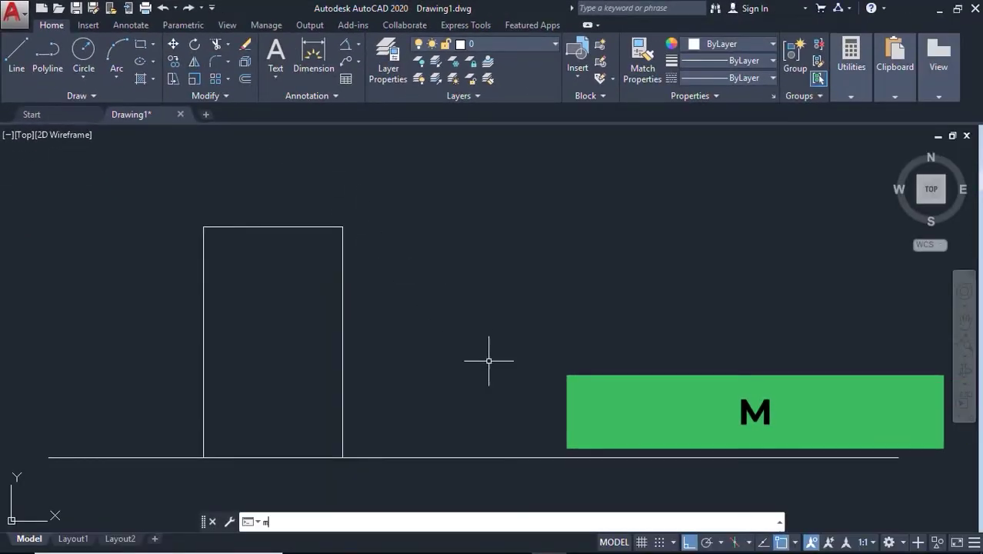
key("Return")
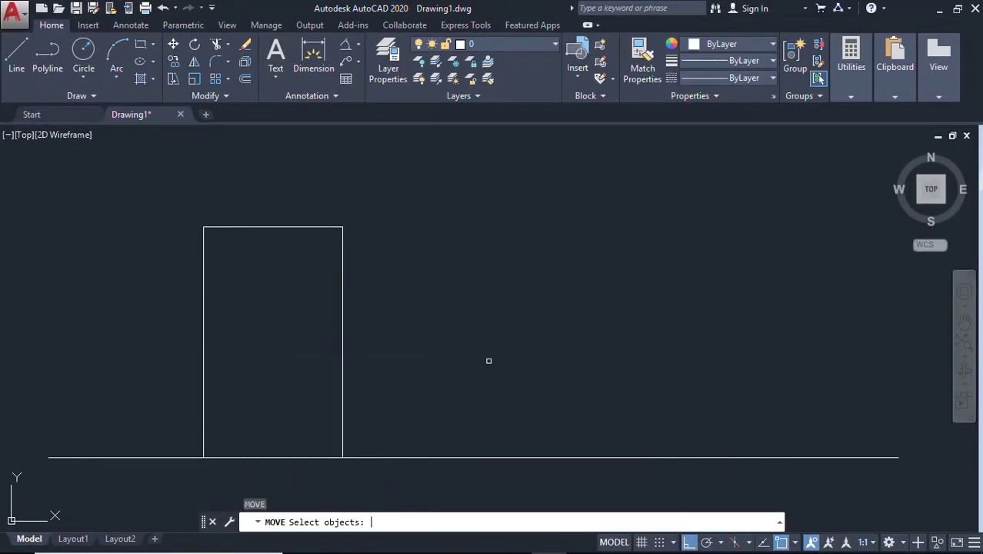
left_click(343, 236)
key("Return")
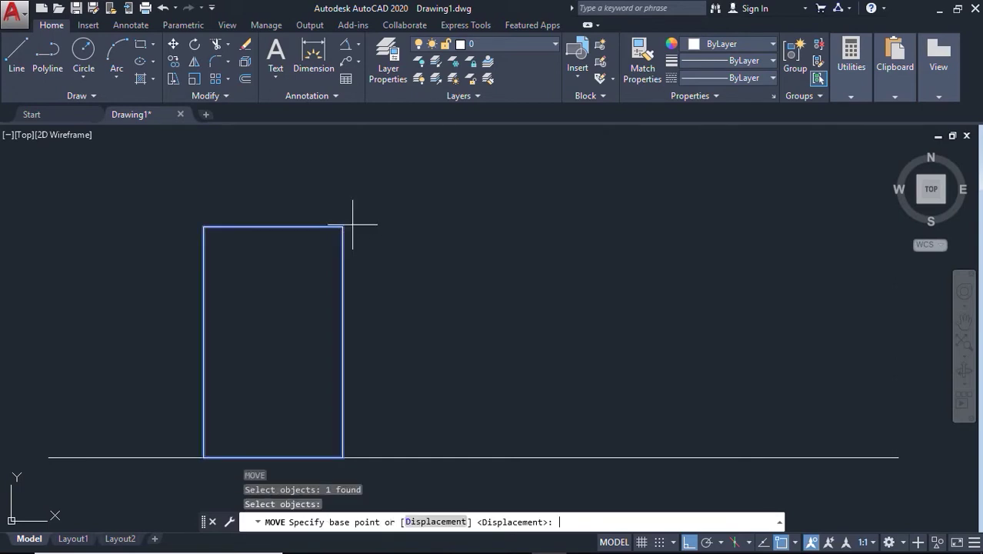
left_click(392, 184)
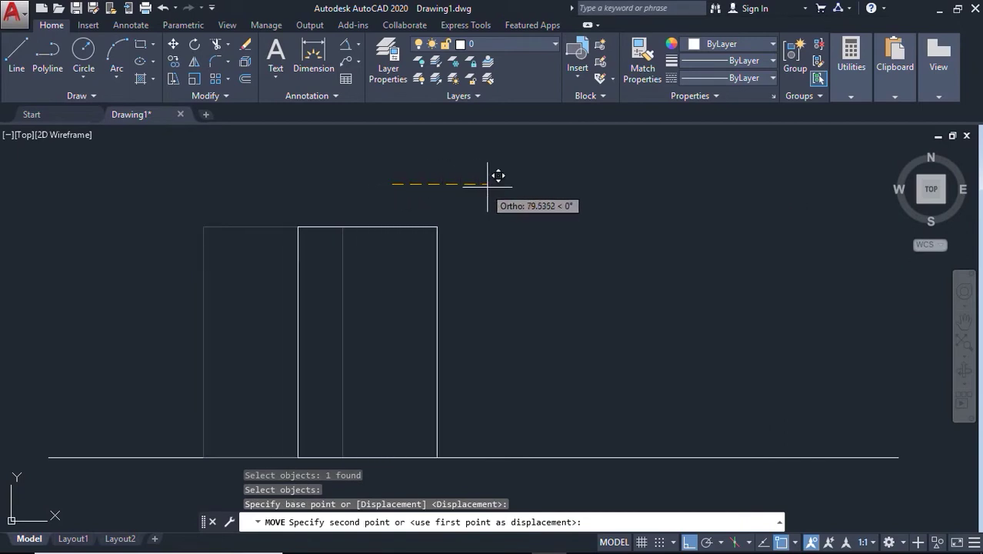
left_click(661, 184)
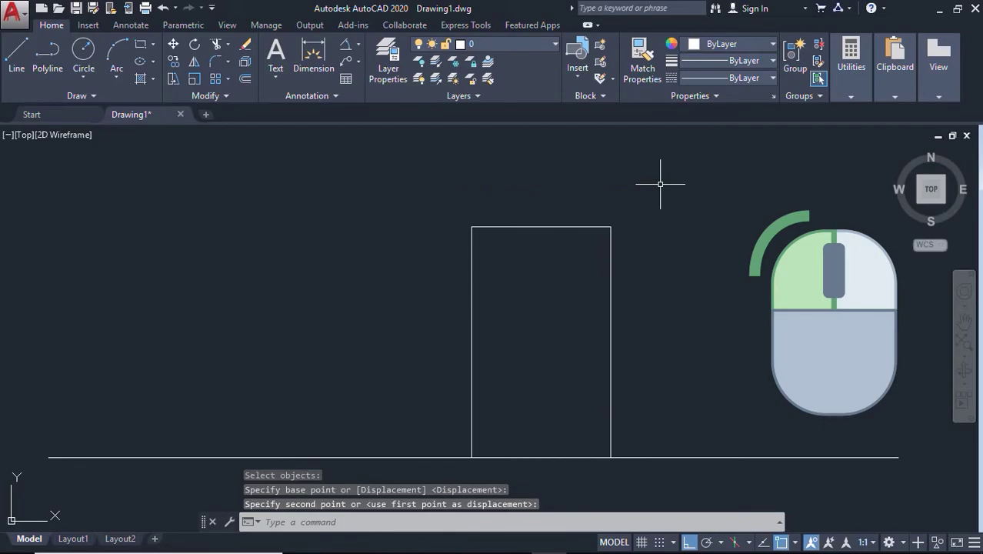
key("ctrl+z")
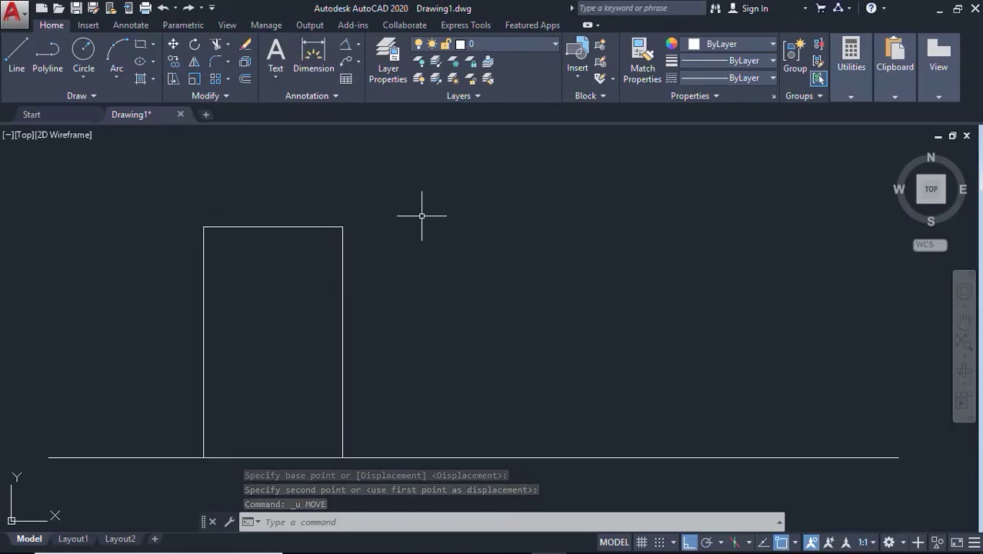
Step: Move the rectangle exactly 500 units to the right from a picked base point
type("m")
key("Return")
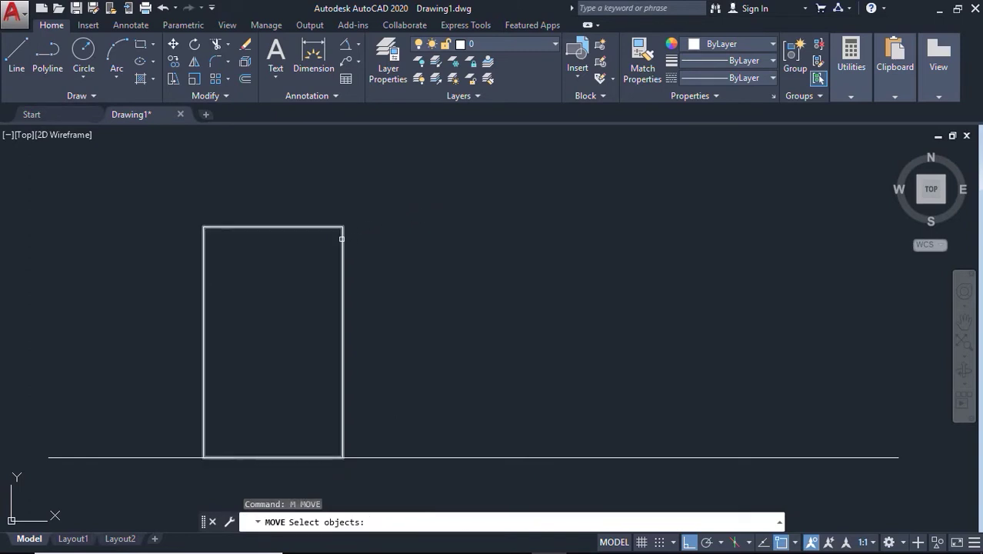
left_click(342, 238)
key("Return")
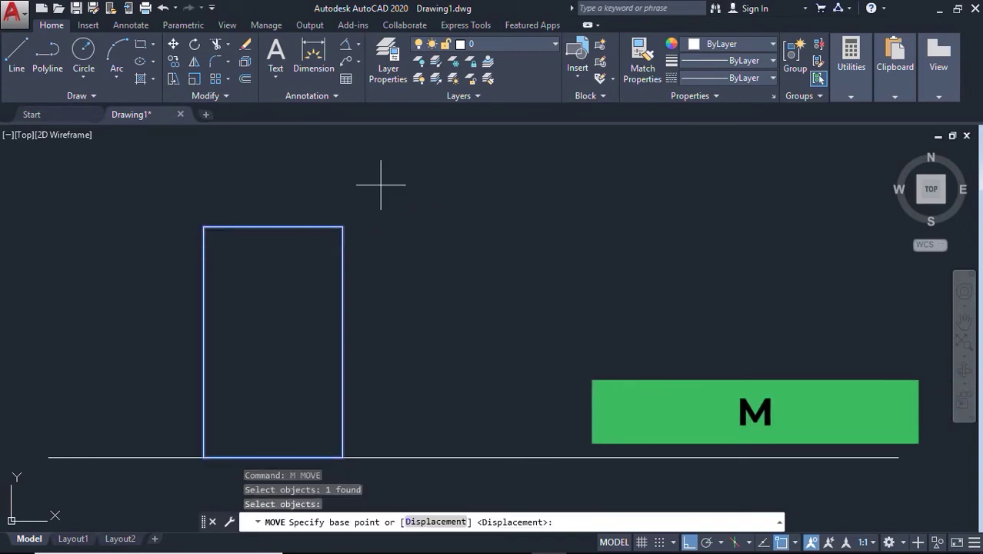
left_click(381, 184)
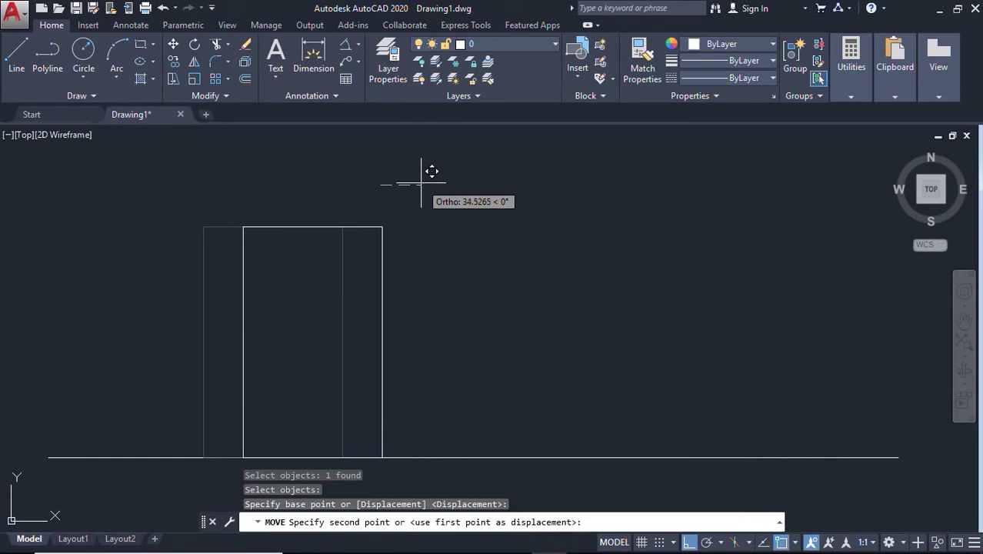
type("500")
key("Return")
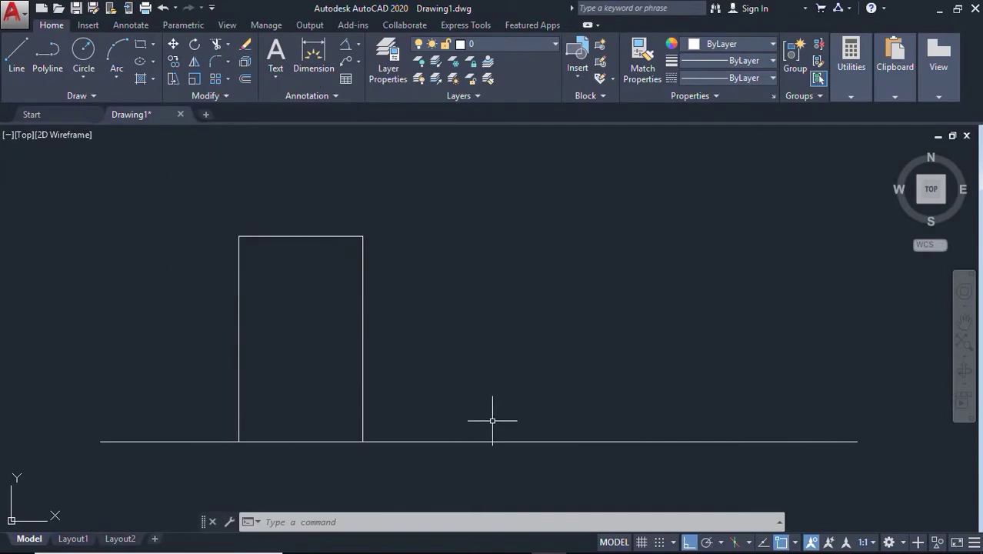
Step: Make a trial copy of the rectangle to the right, then delete that copy
type("CO")
key("Return")
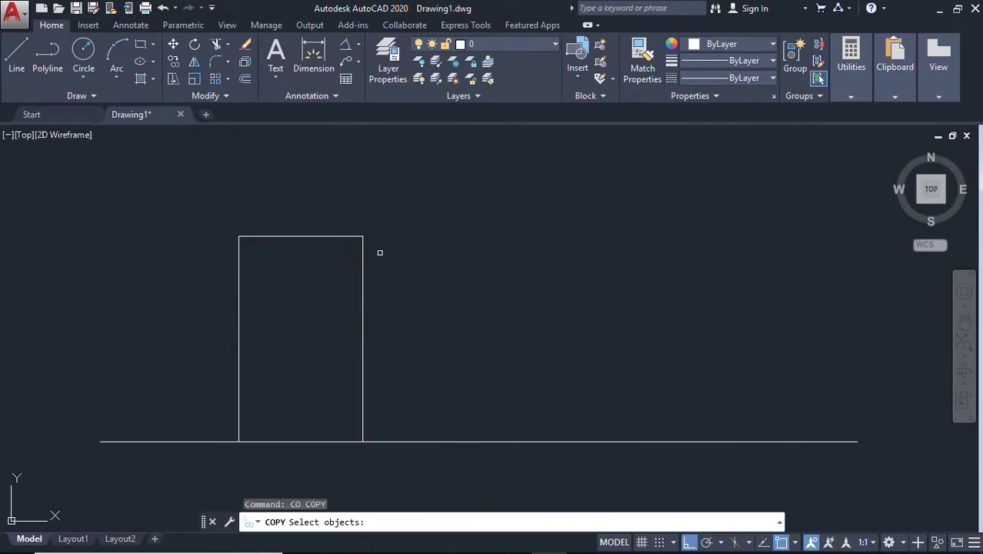
left_click(363, 258)
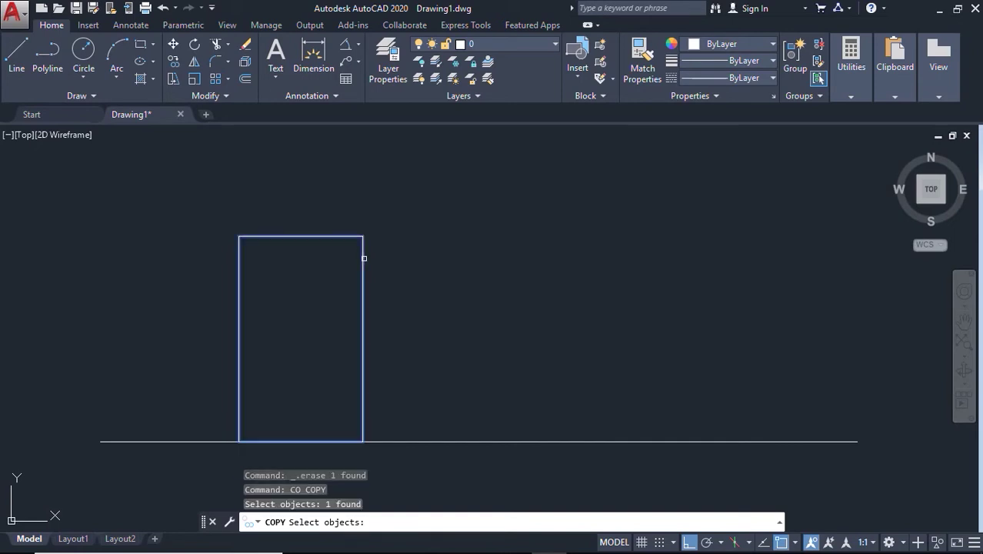
key("Return")
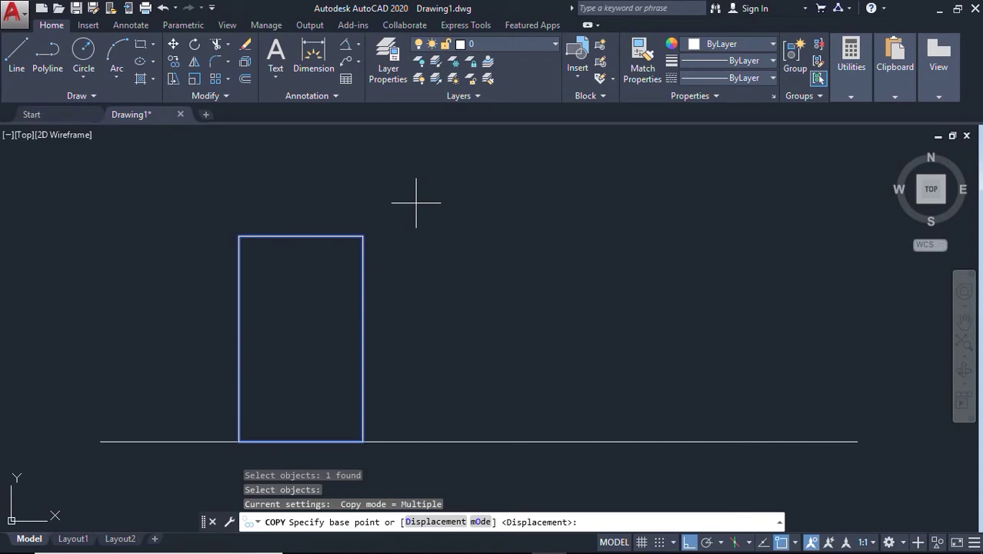
left_click(416, 202)
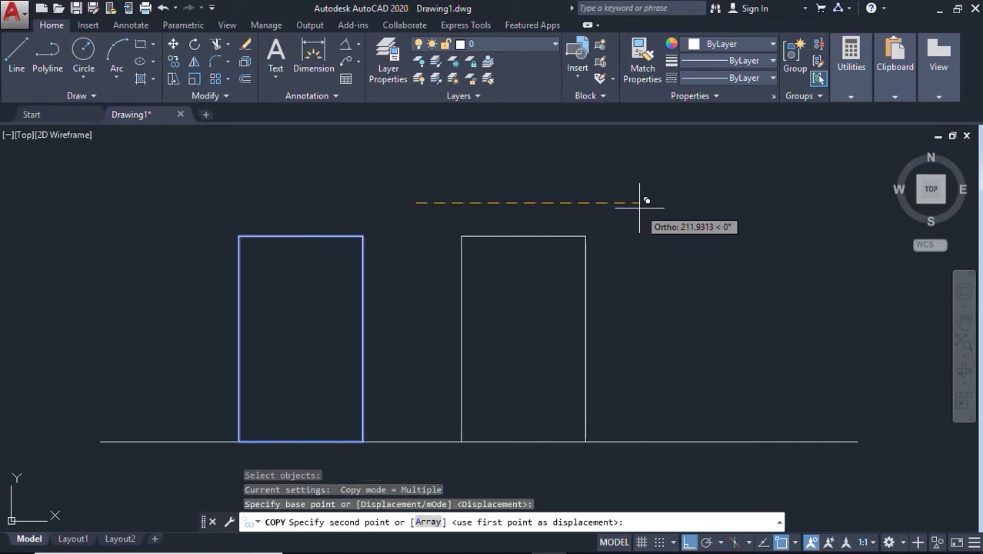
left_click(741, 202)
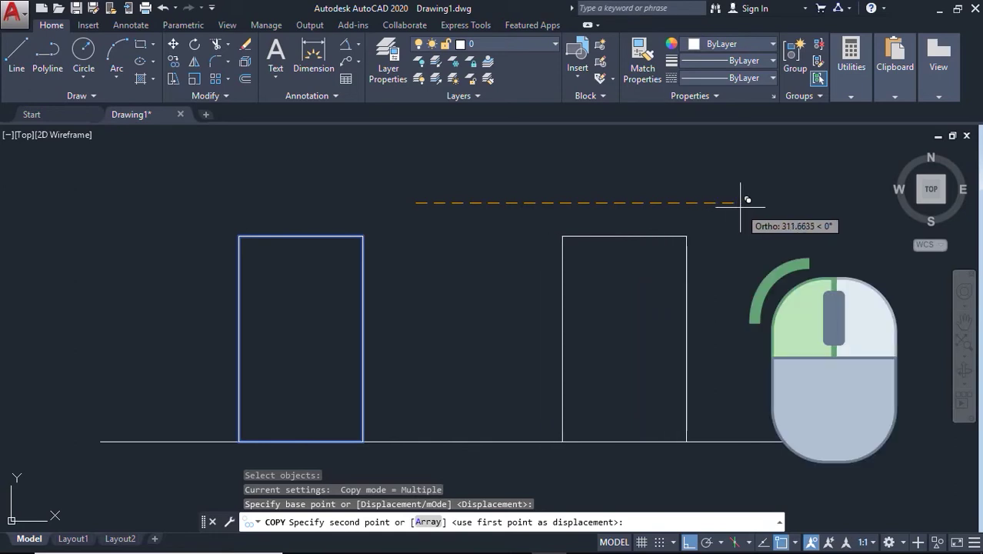
key("Return")
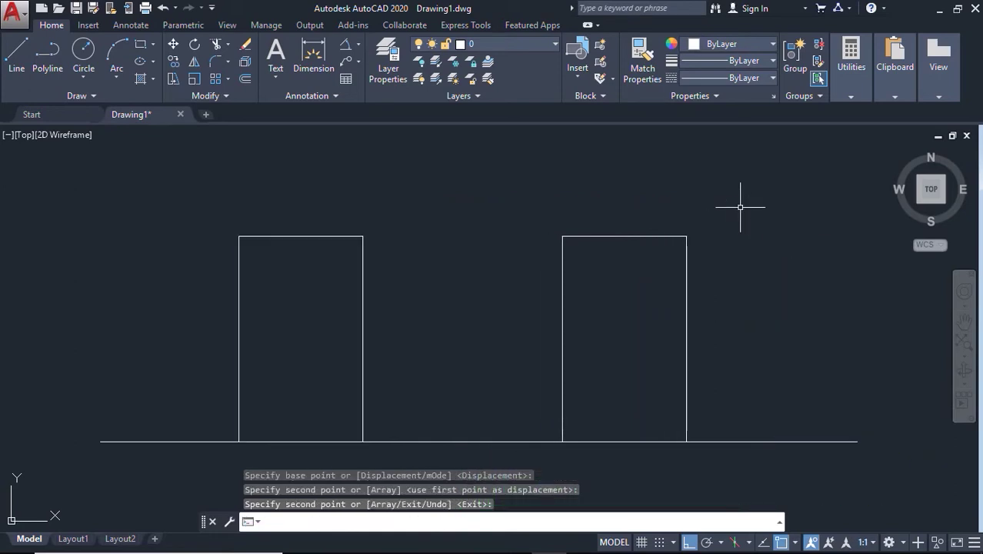
left_click(740, 207)
left_click(524, 271)
key("Delete")
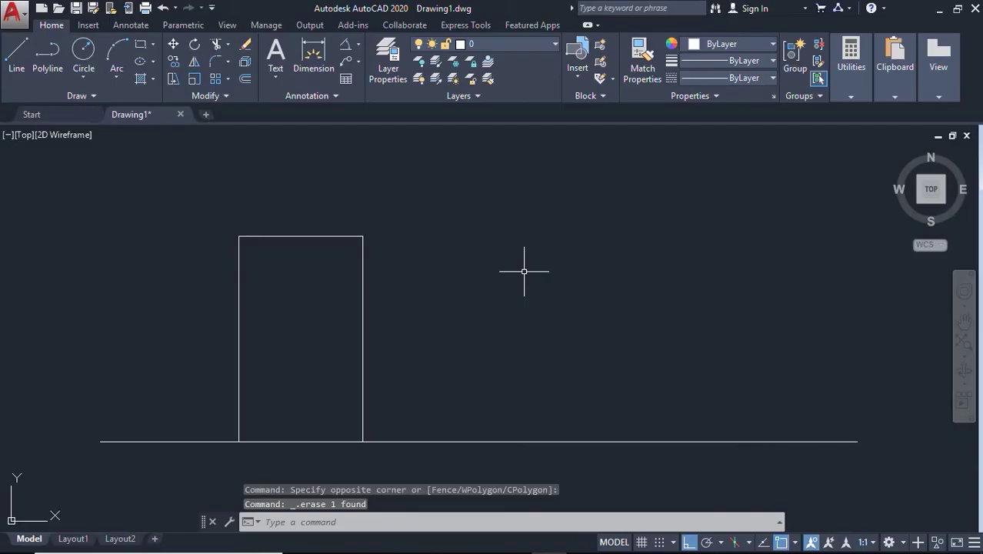
Step: Copy the rectangle 400 units to the right, based on its top-left corner
type("c")
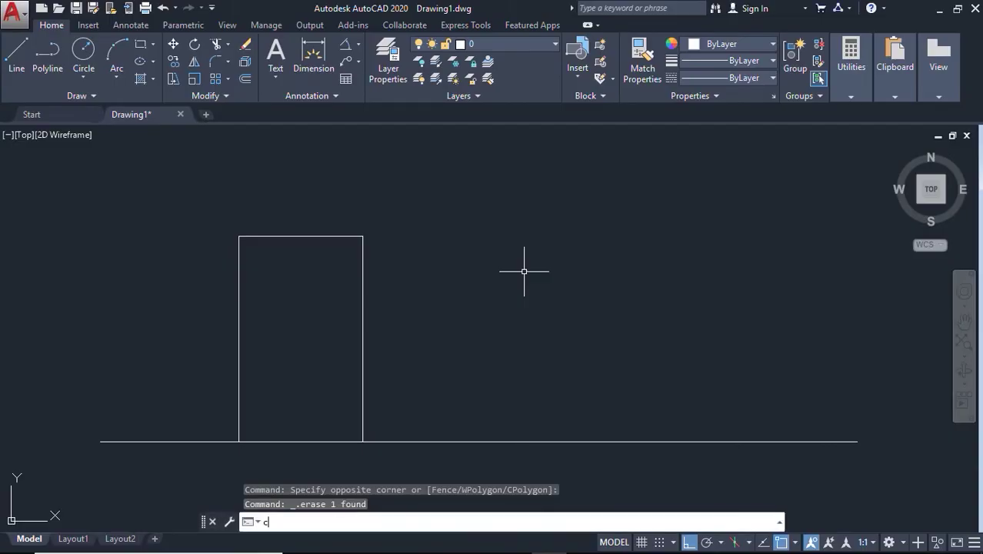
type("o")
key("Return")
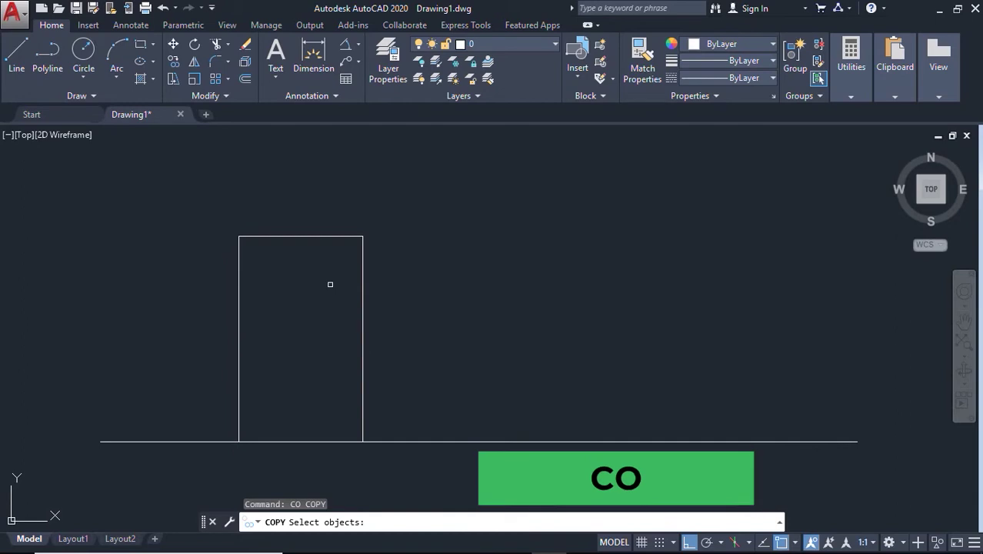
left_click(361, 291)
key("Return")
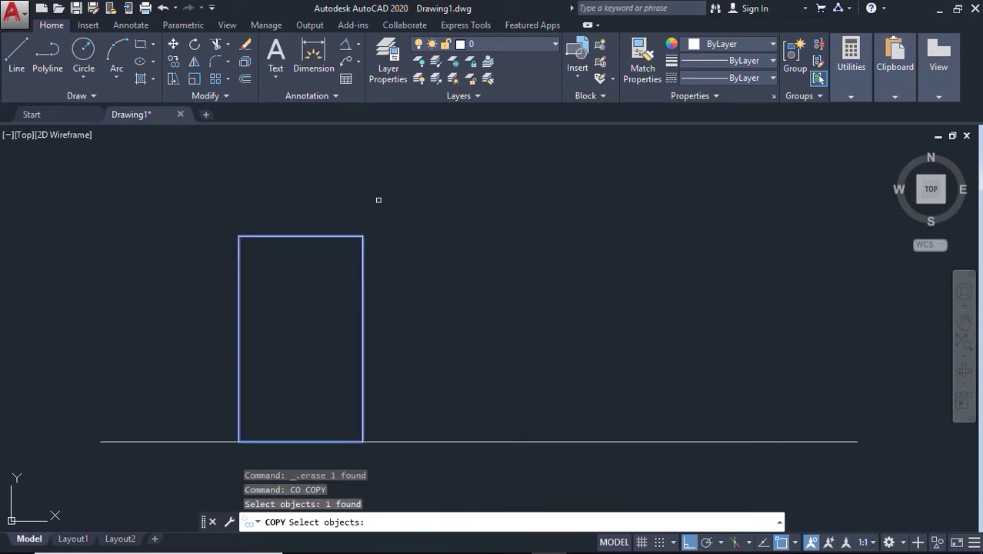
left_click(238, 236)
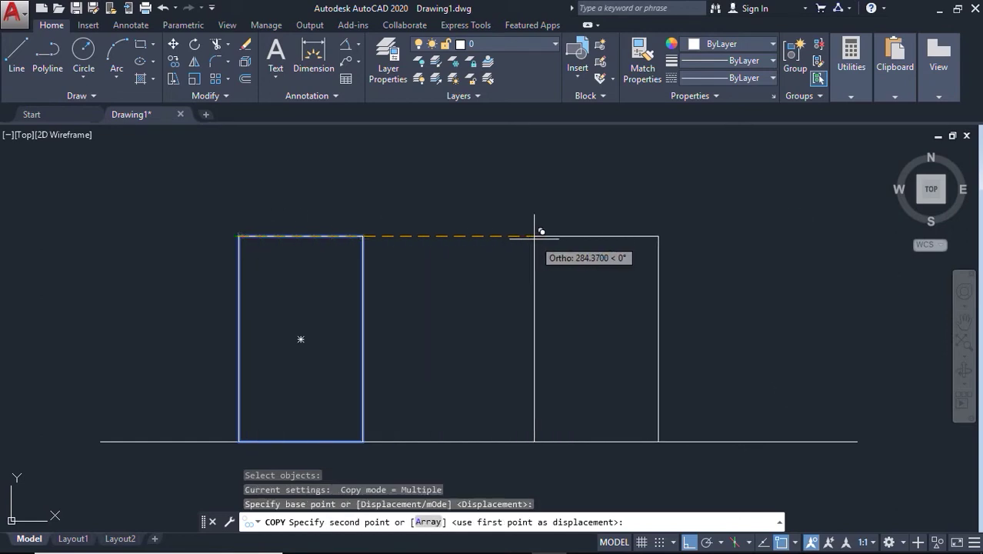
type("400")
key("Return")
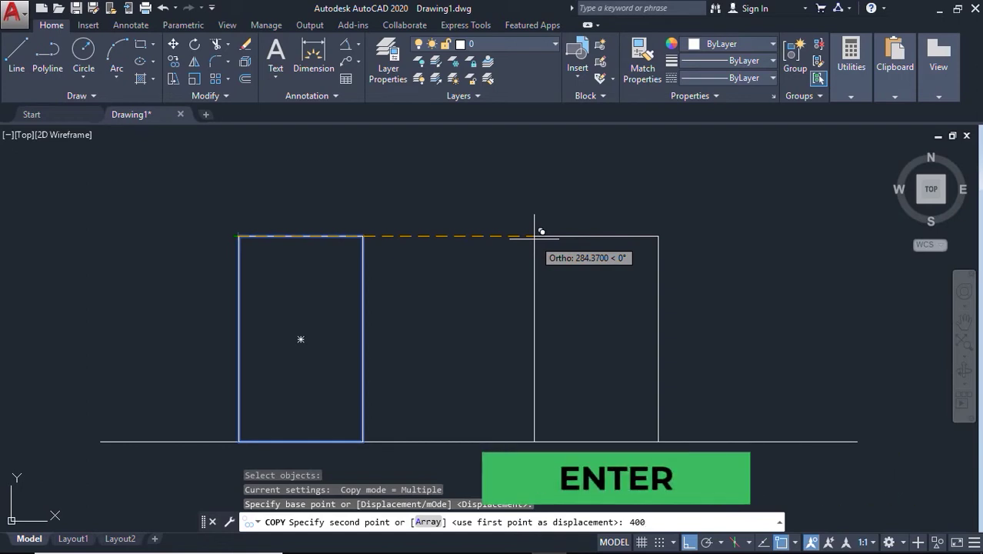
key("Escape")
left_click(313, 51)
left_click(239, 236)
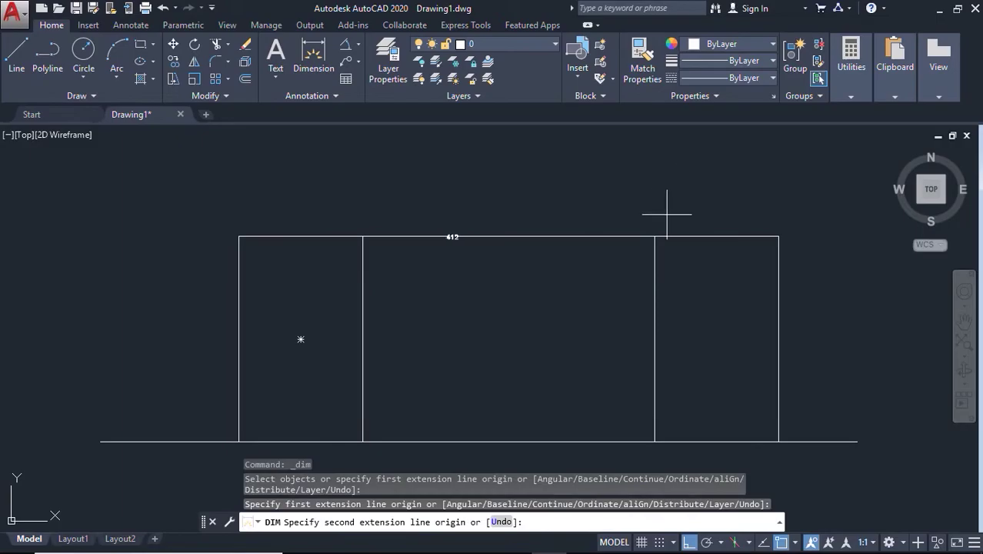
Step: Place the 400 dimension between the rectangles, then trial-stretch the house roof upward and undo it
left_click(655, 236)
left_click(655, 197)
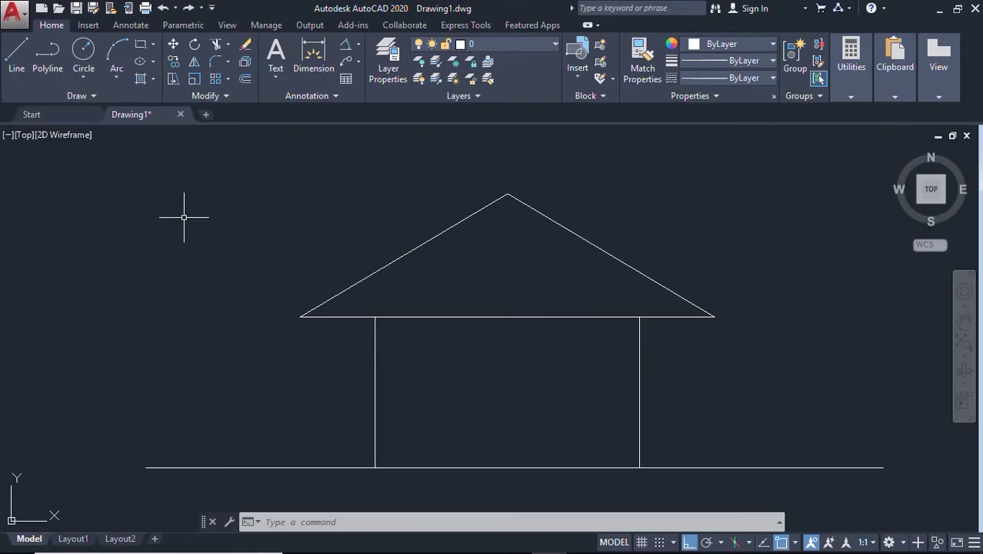
type("s")
key("Return")
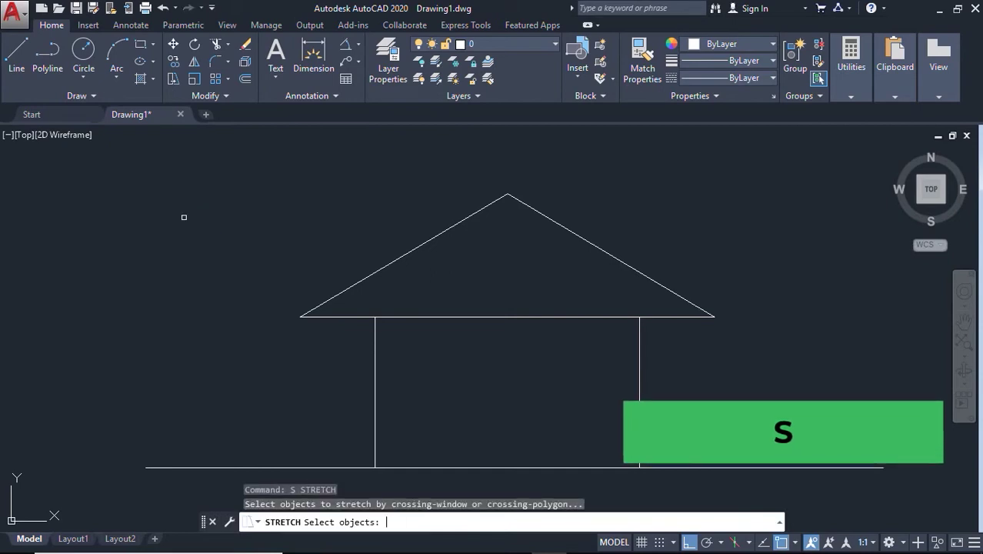
left_click(786, 379)
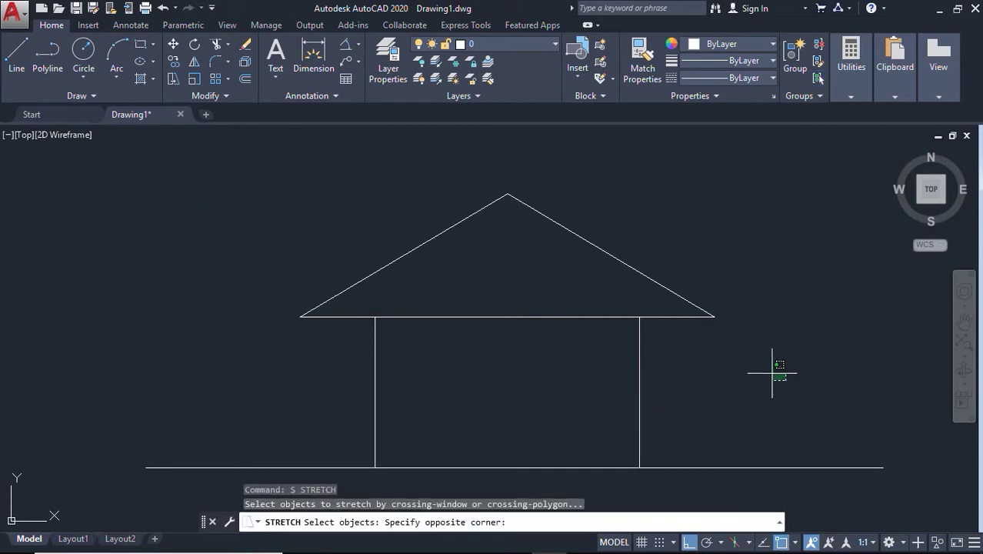
left_click(277, 173)
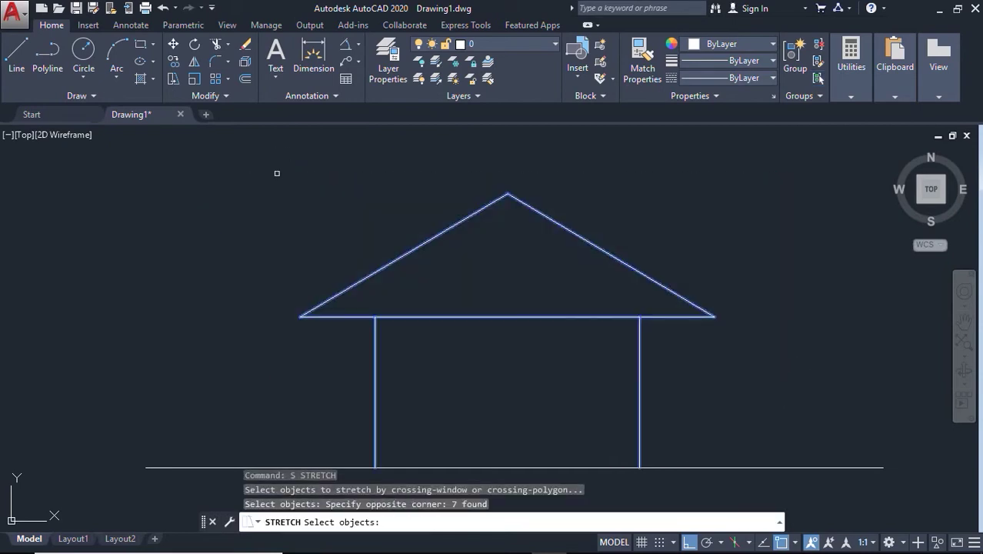
key("Return")
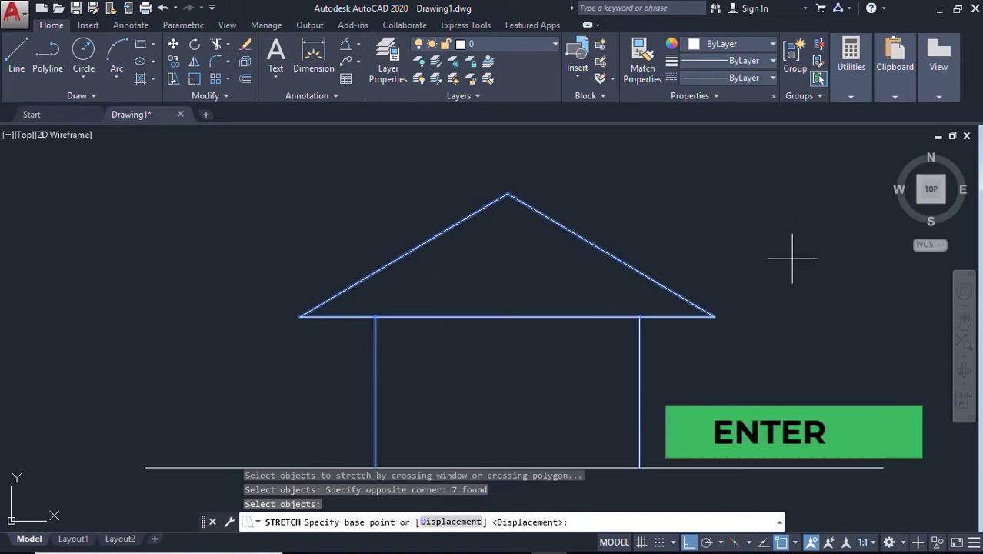
left_click(783, 354)
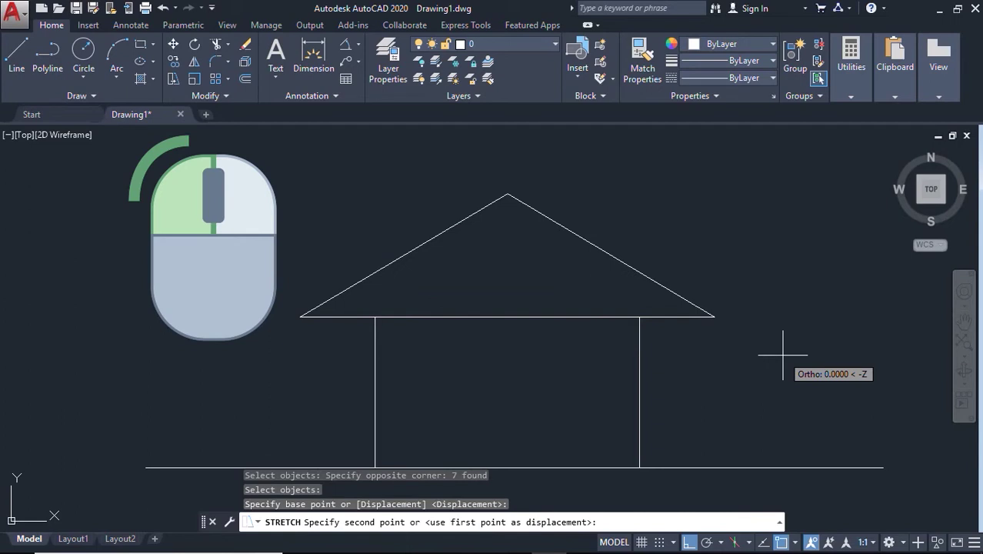
left_click(782, 291)
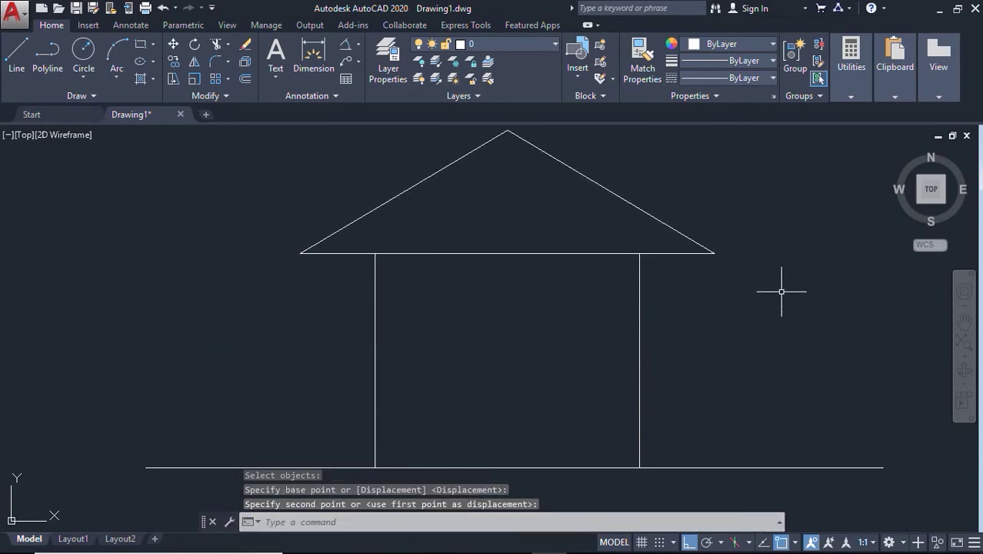
key("ctrl+z")
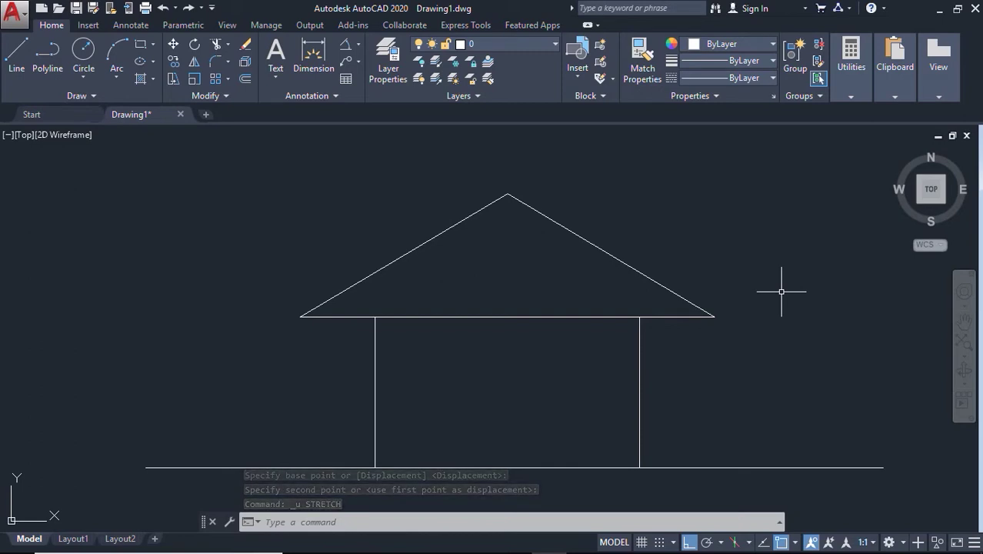
Step: Stretch the house roof and upper walls 50 units upward with a crossing window
type("s")
key("Return")
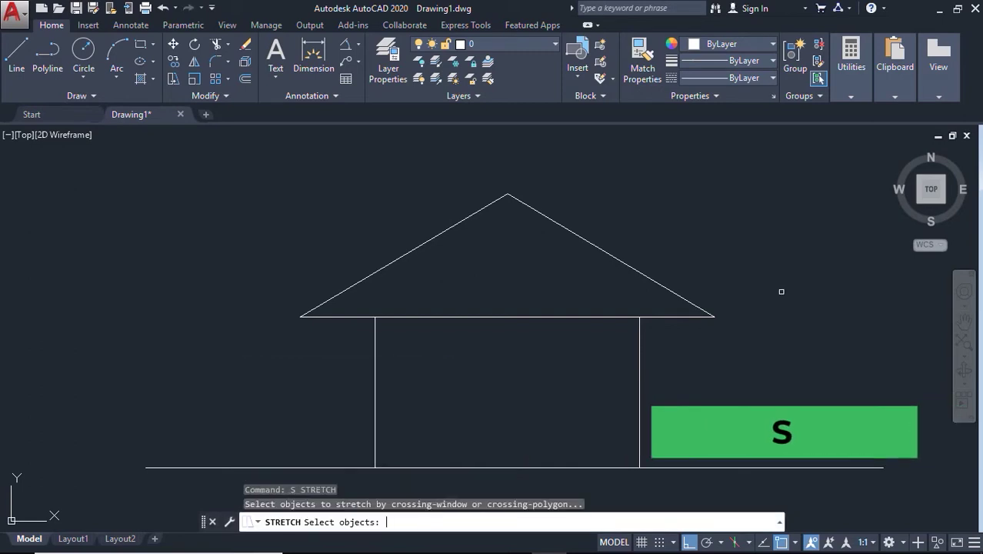
left_click(783, 367)
left_click(270, 172)
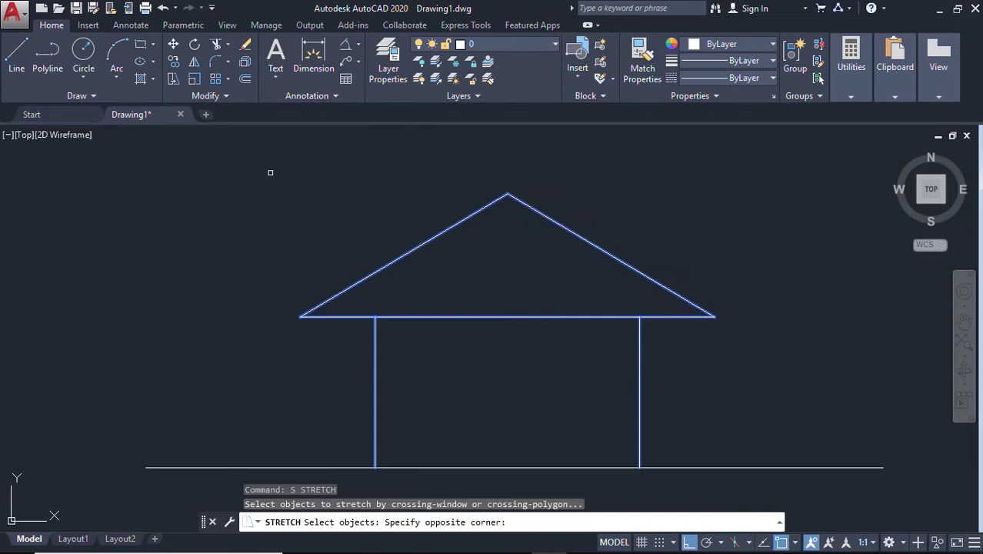
key("Return")
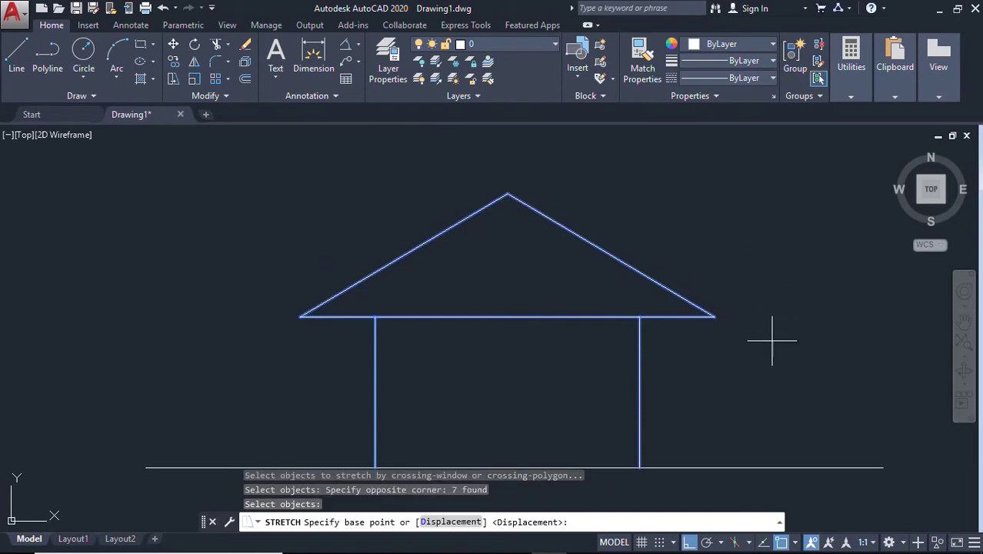
left_click(773, 345)
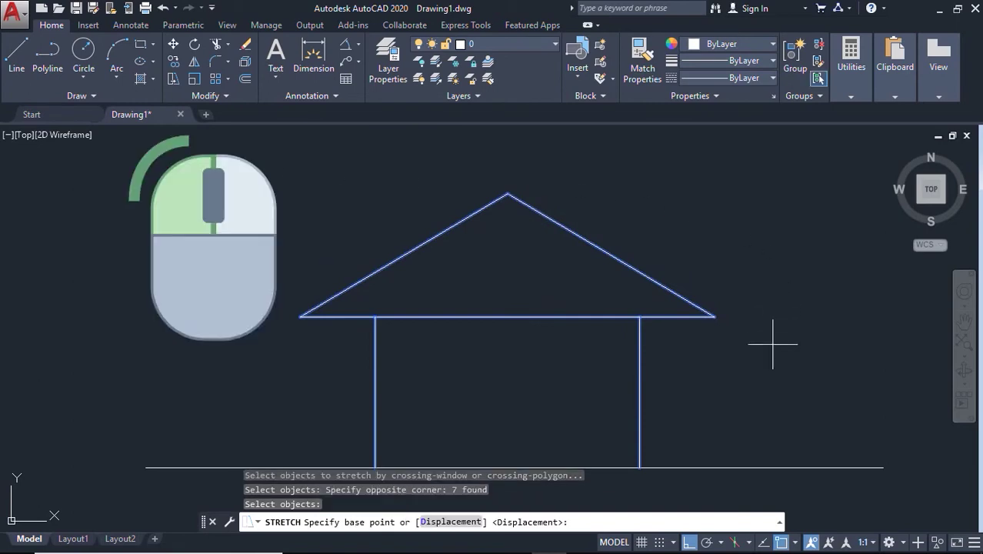
left_click(774, 344)
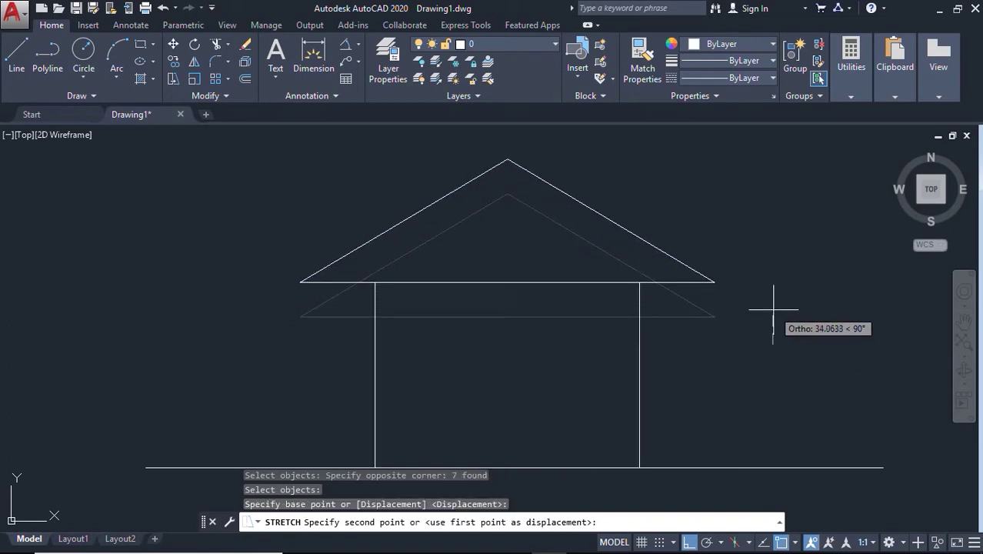
type("50")
key("Return")
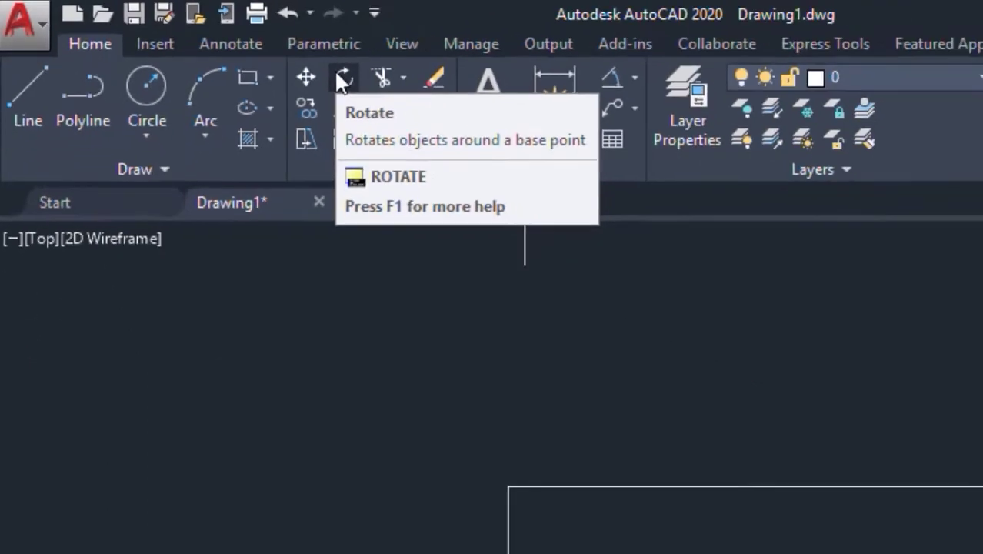
Step: Rotate the rectangle 90° about its lower-left corner so it stands upright
type("RO")
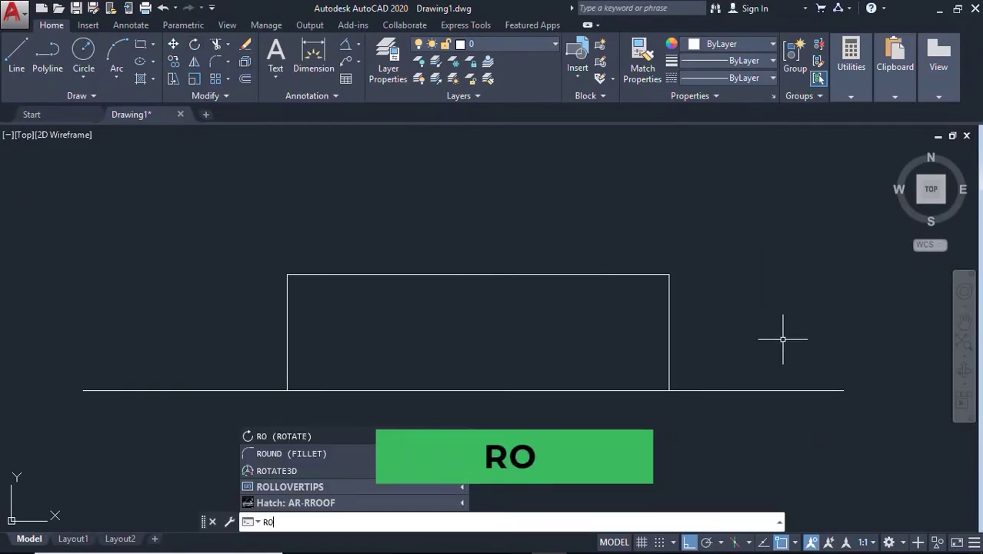
key("Return")
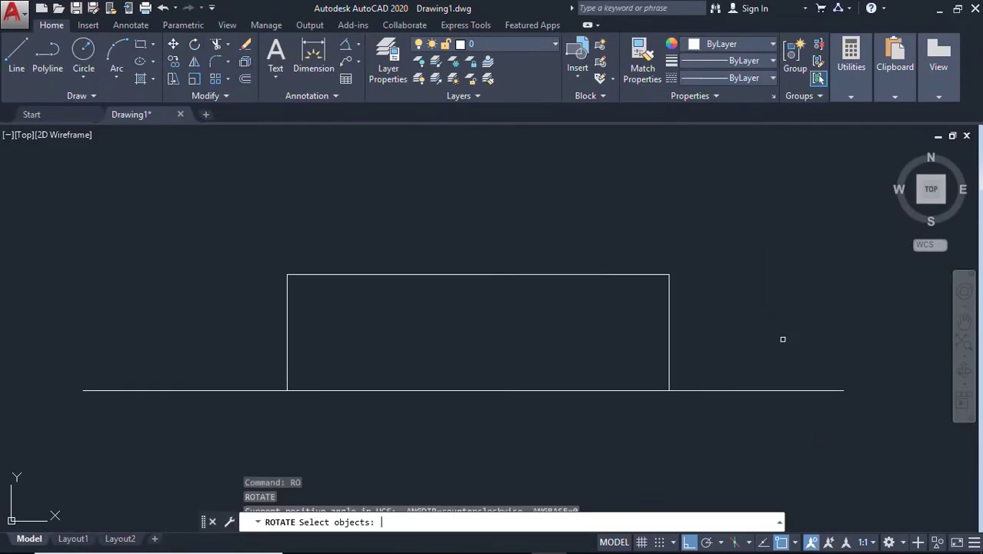
type("RO")
key("Return")
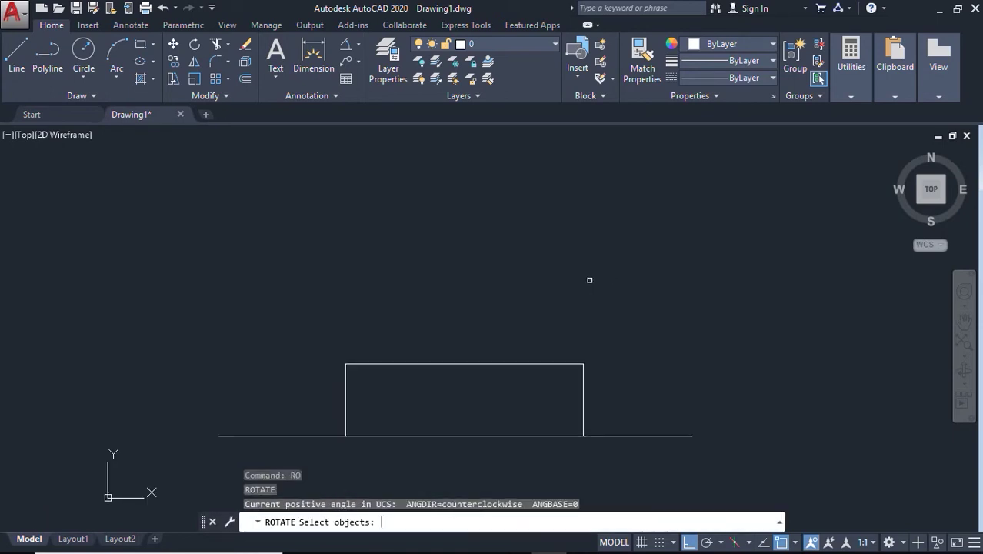
left_click(581, 362)
key("Return")
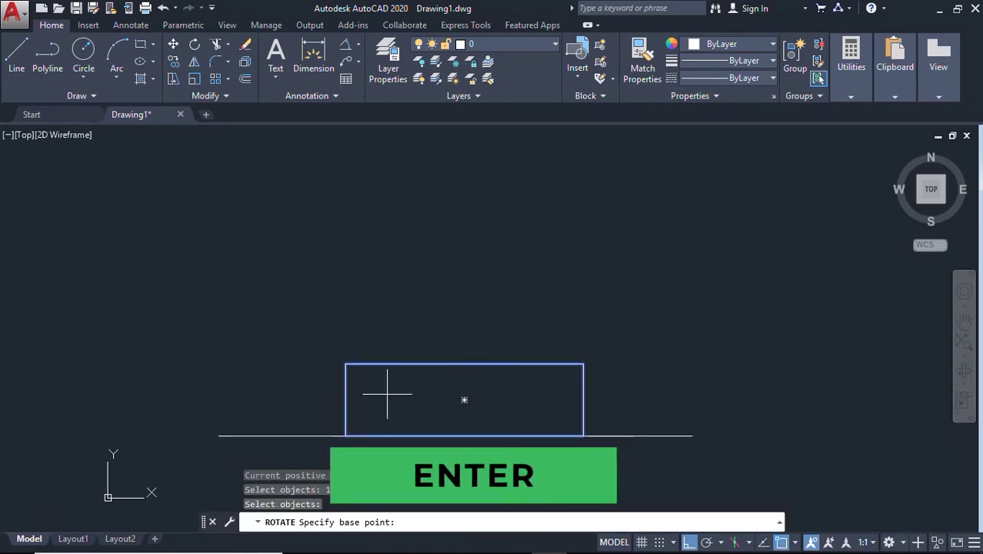
left_click(345, 435)
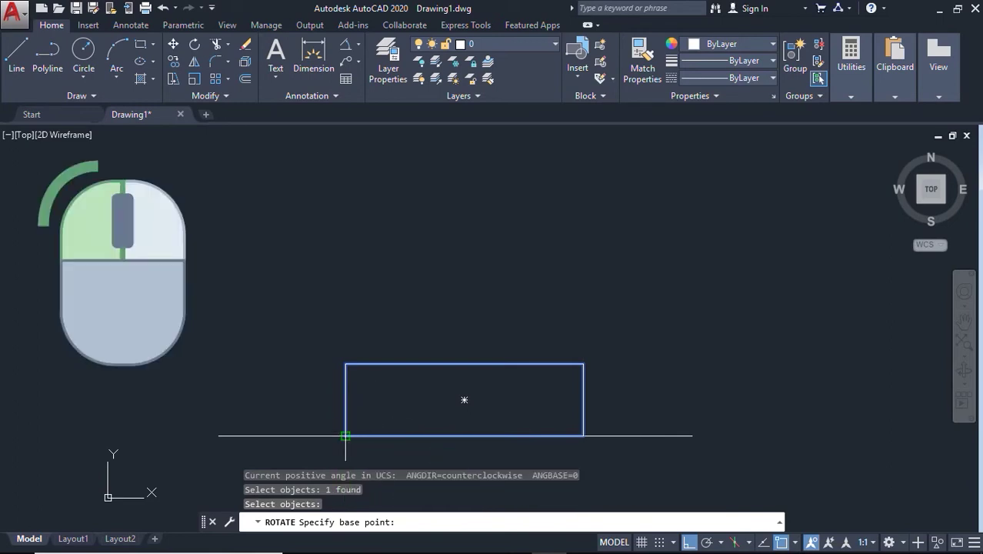
left_click(345, 436)
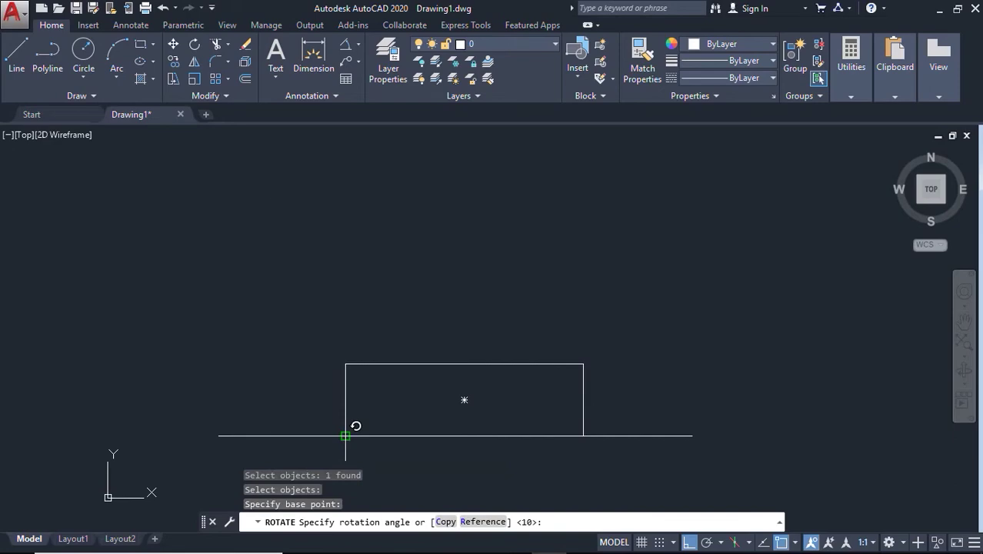
left_click(371, 223)
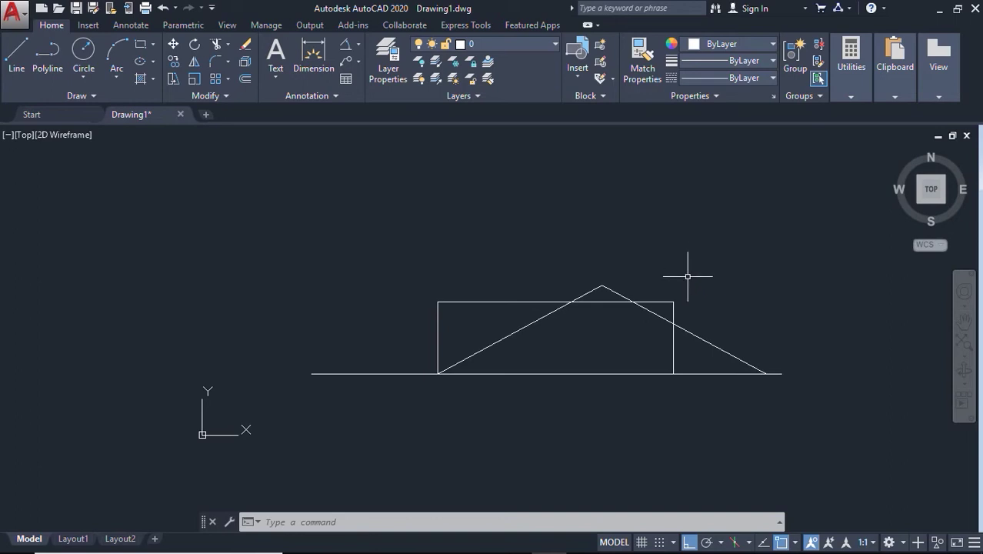
Step: Select the rectangle and the triangle lines, then clear the selection
left_click(674, 304)
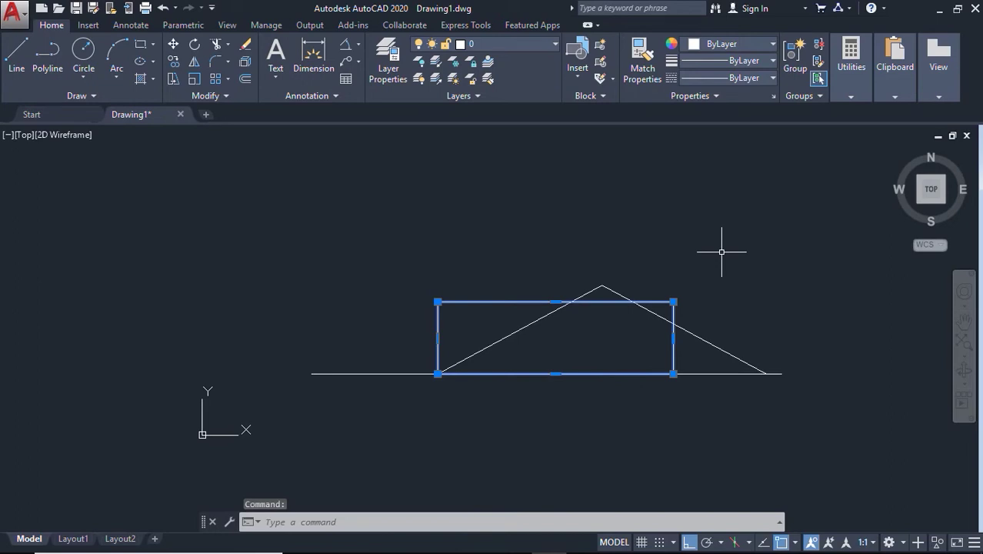
key("Escape")
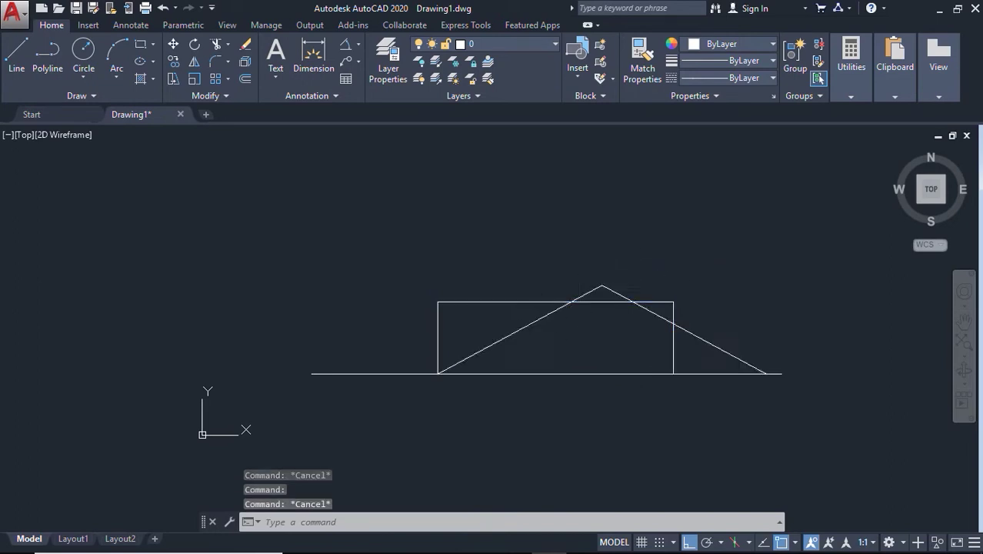
left_click(571, 304)
key("Escape")
Step: Rotate the rectangle about its lower-left corner by reference, aligning its bottom edge with the triangle's left slope
type("ro")
key("Return")
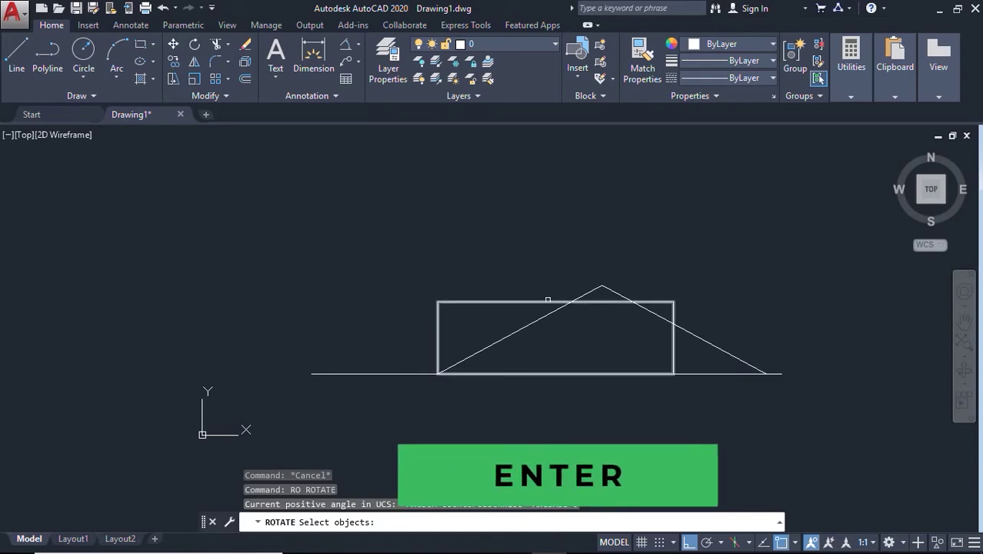
left_click(547, 292)
left_click(541, 303)
left_click(541, 303)
key("Return")
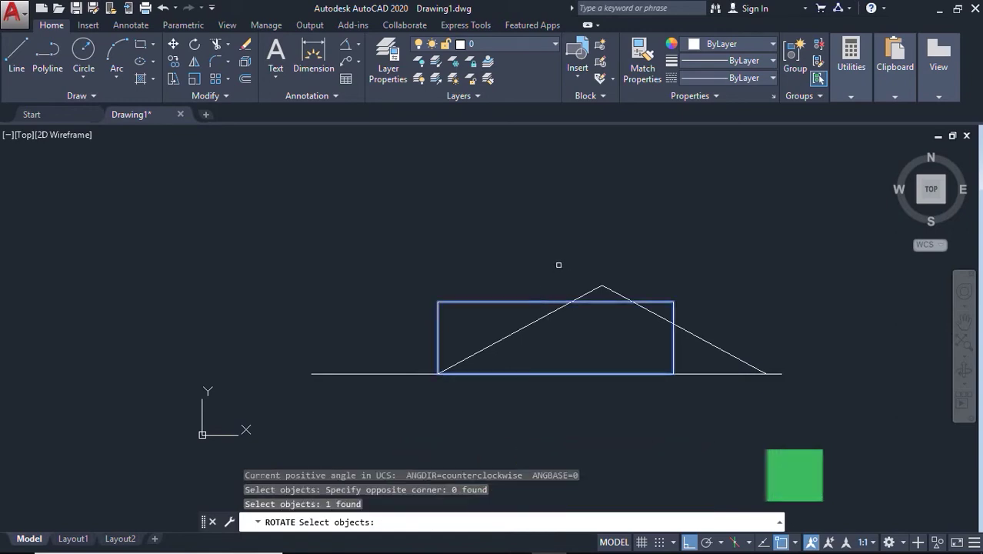
left_click(437, 373)
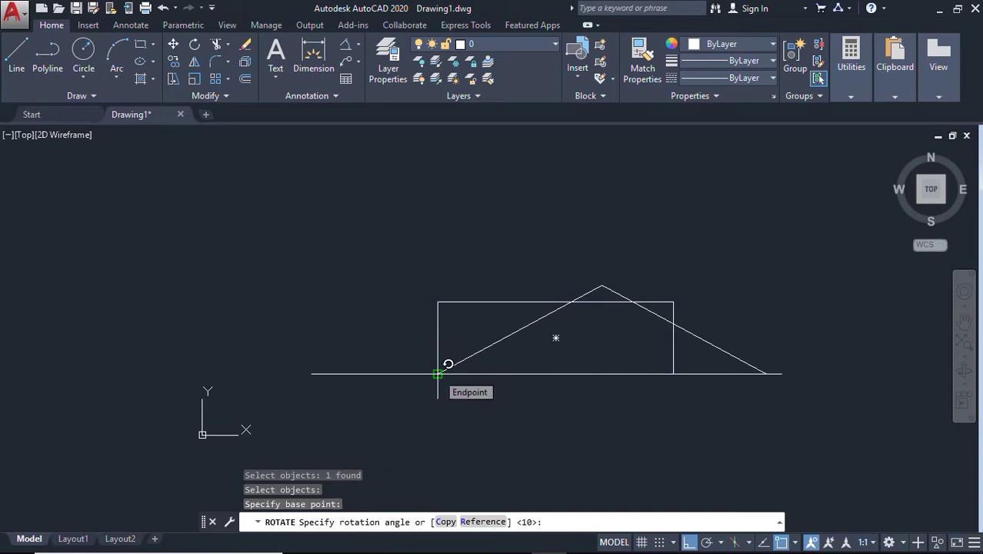
left_click(438, 373)
type("r")
key("Return")
left_click(437, 374)
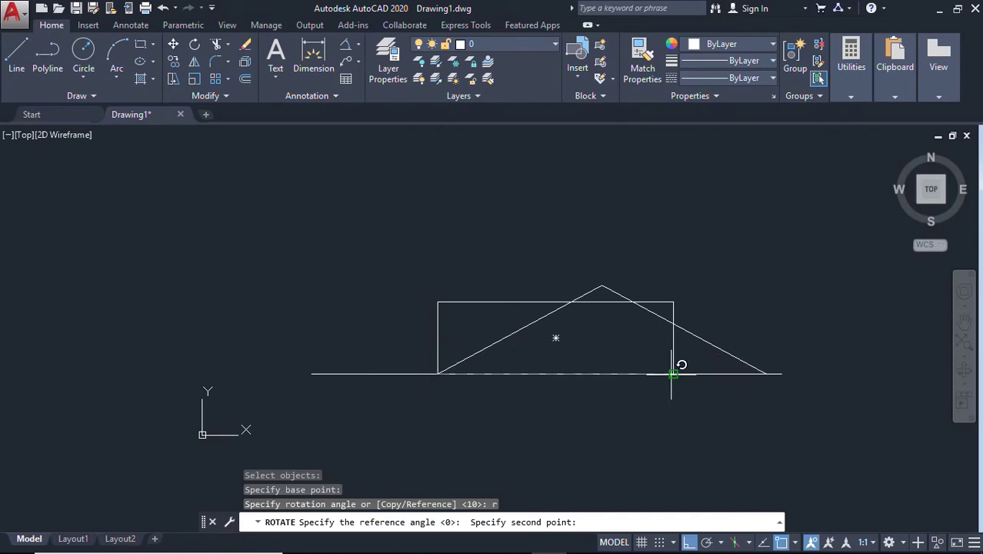
left_click(673, 374)
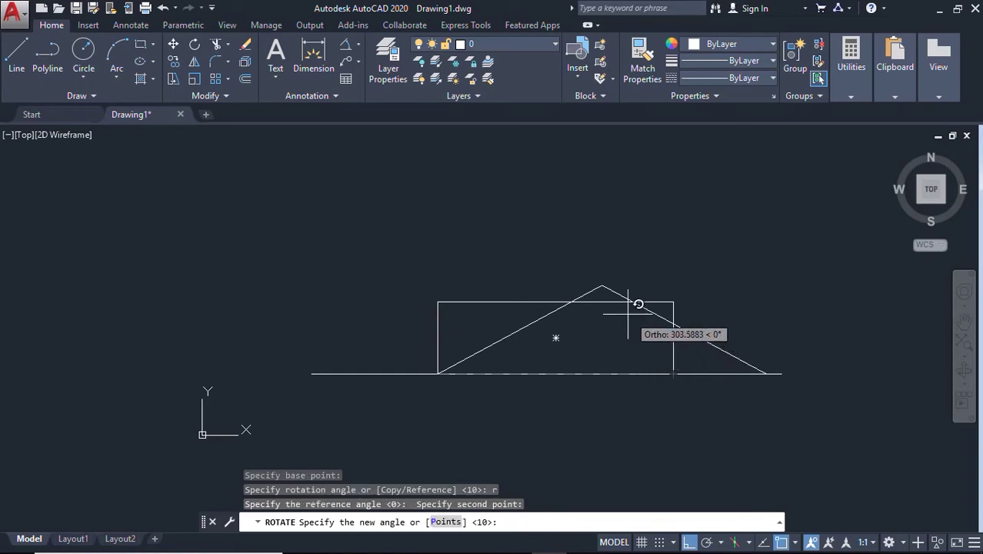
left_click(602, 285)
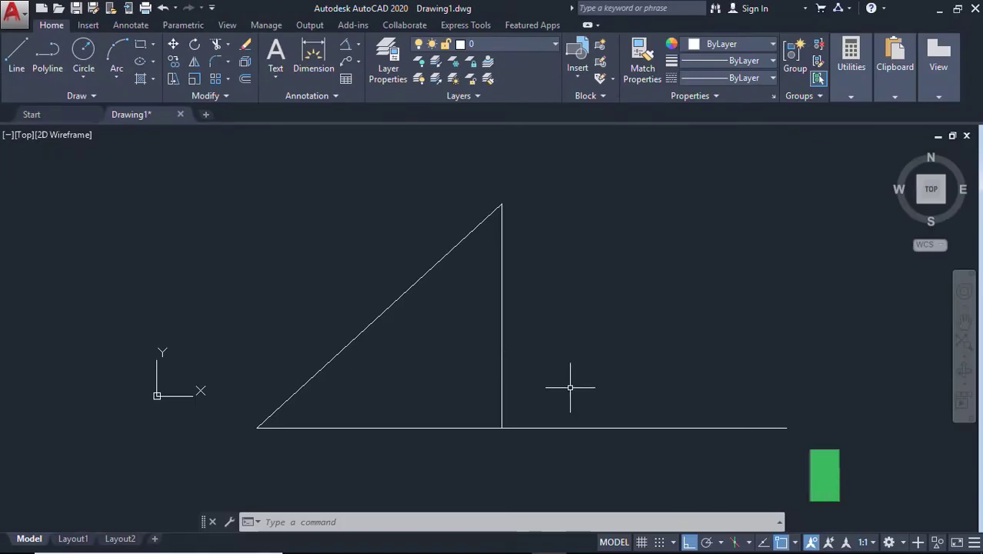
Step: Mirror the triangle's two lines across a vertical line to its right, keeping the source
type("mi")
key("Return")
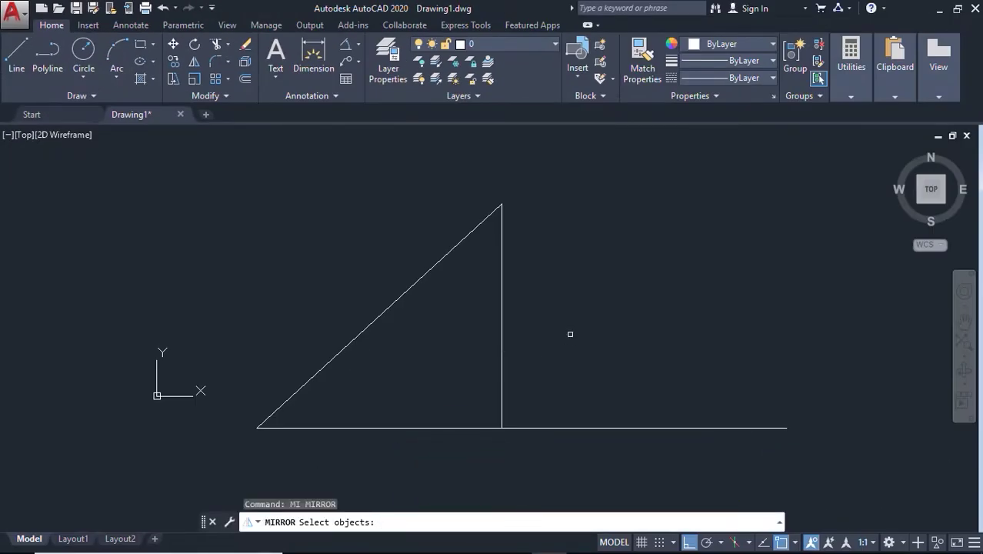
left_click(570, 334)
left_click(470, 201)
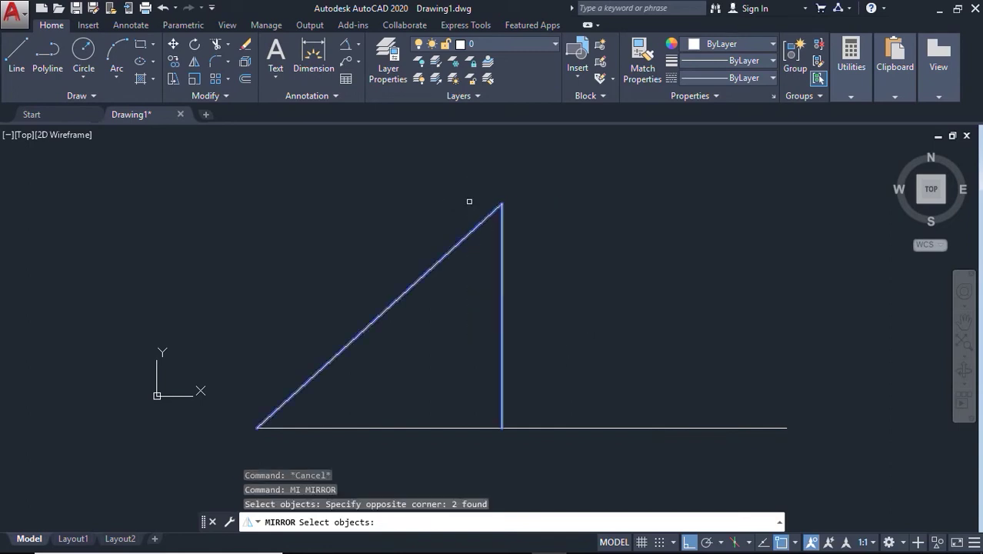
key("Return")
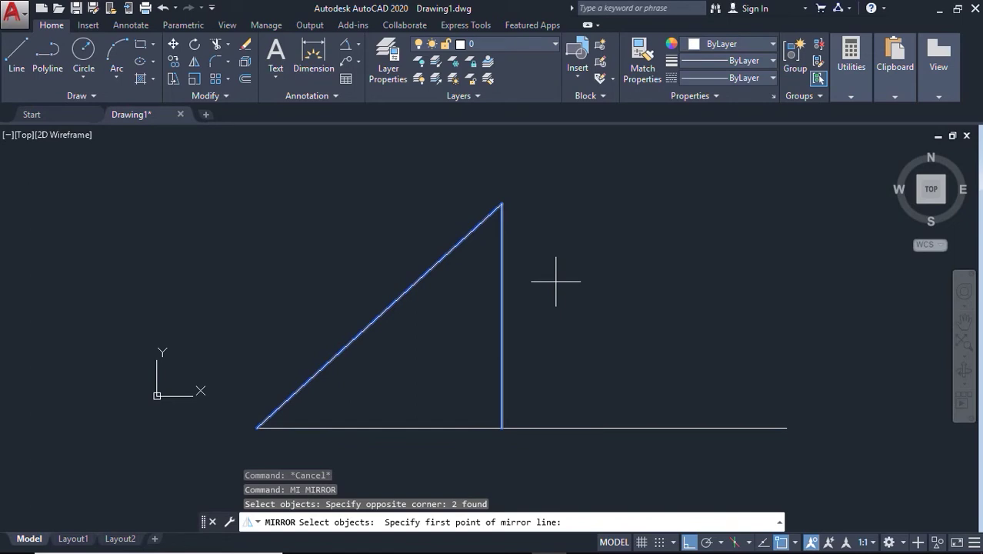
left_click(556, 282)
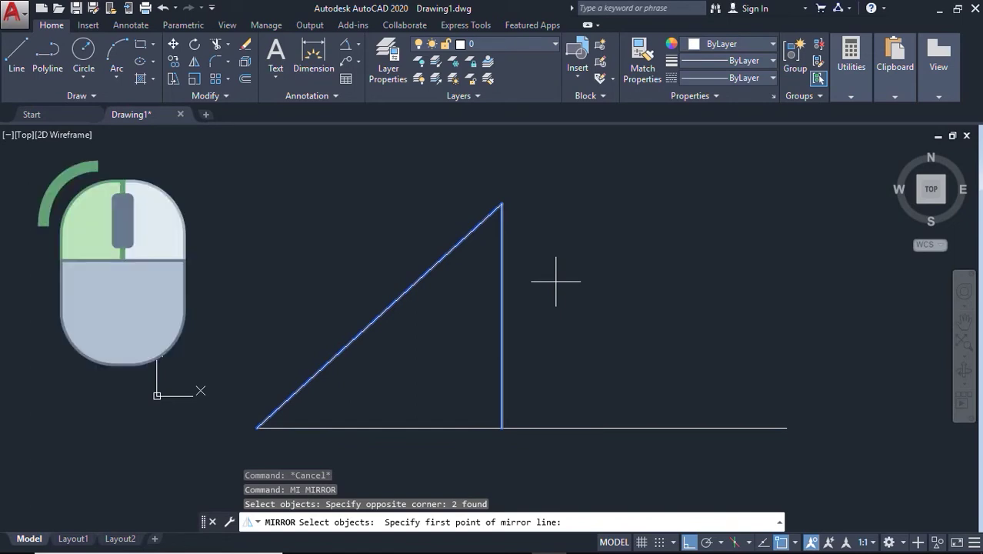
left_click(556, 281)
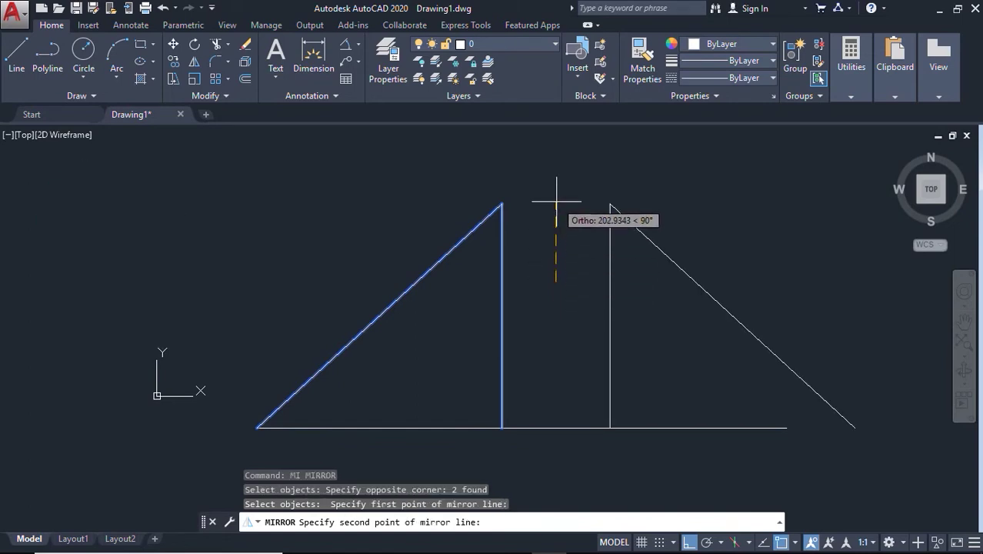
left_click(556, 202)
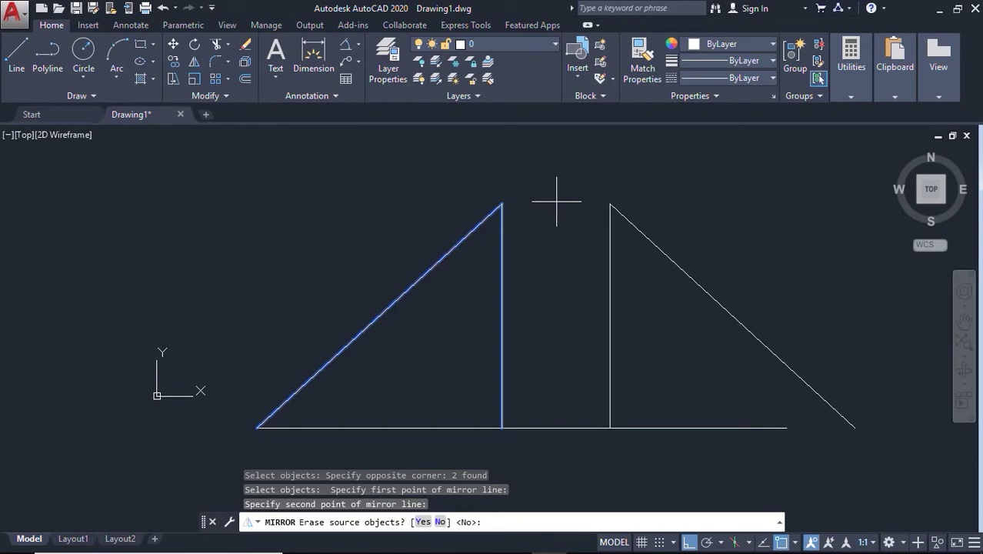
key("Return")
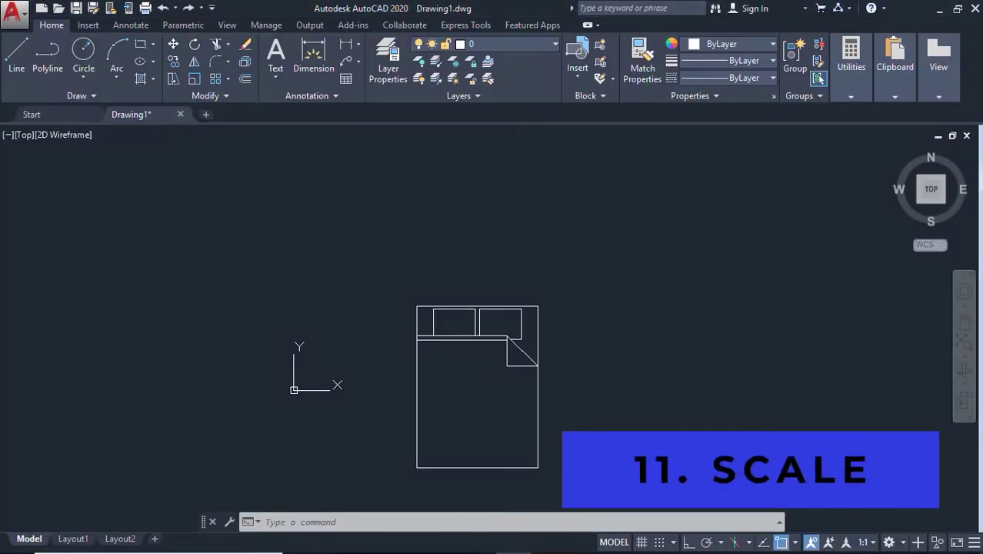
Step: Scale the bed by 2 from its bottom-left corner, then undo it
type("sc")
key("Return")
left_click(539, 413)
key("Return")
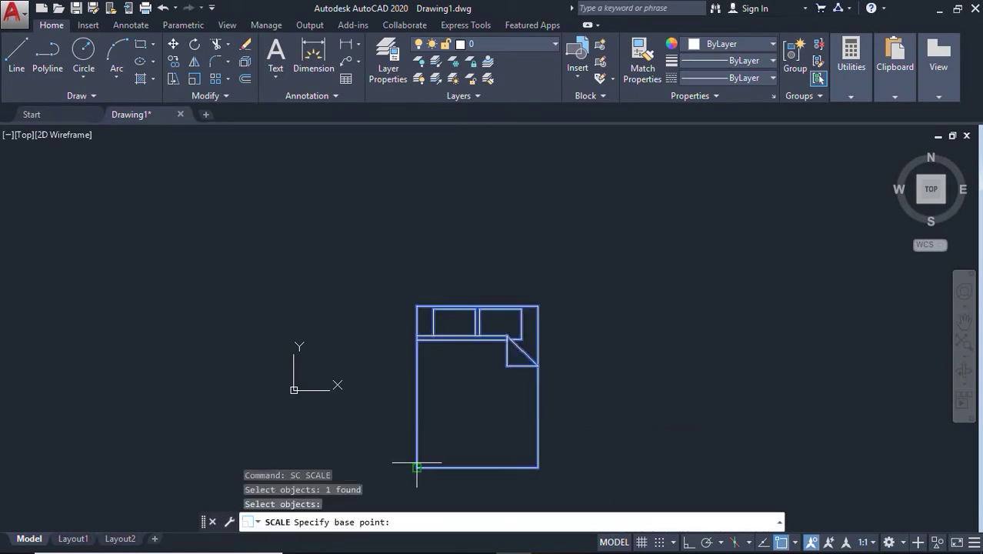
left_click(416, 467)
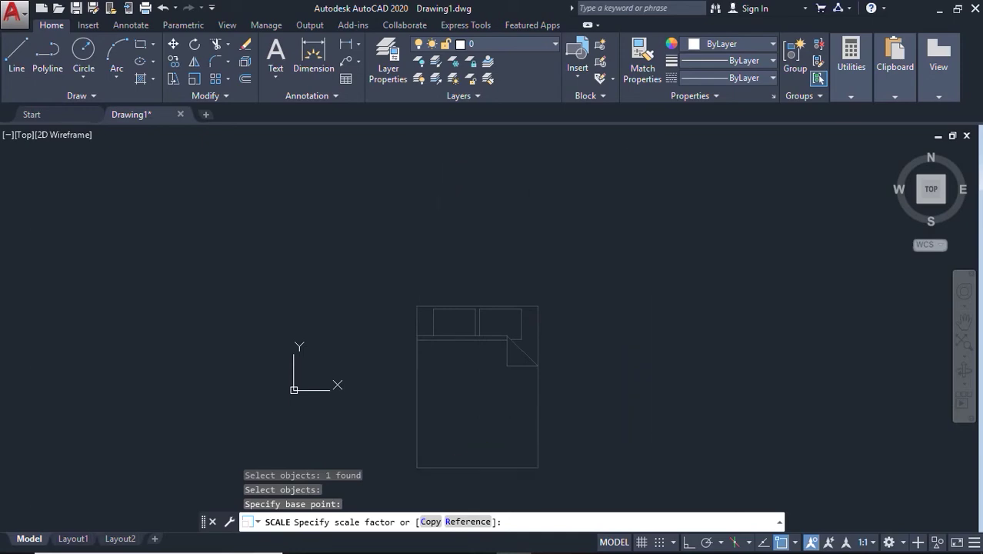
type("2")
key("Return")
key("ctrl+z")
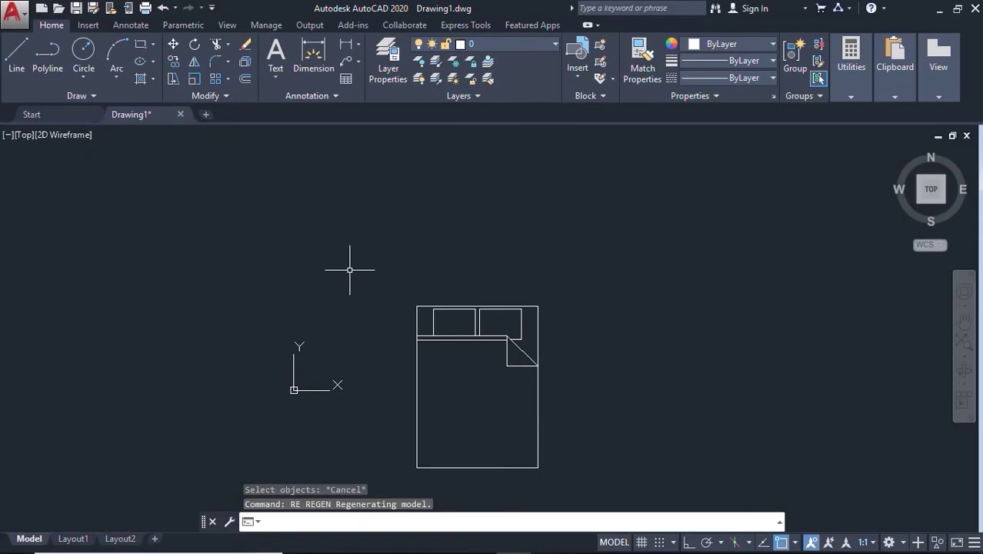
Step: Enlarge the bed block from its bottom-left corner to a clicked, roughly doubled size
type("sc")
key("Return")
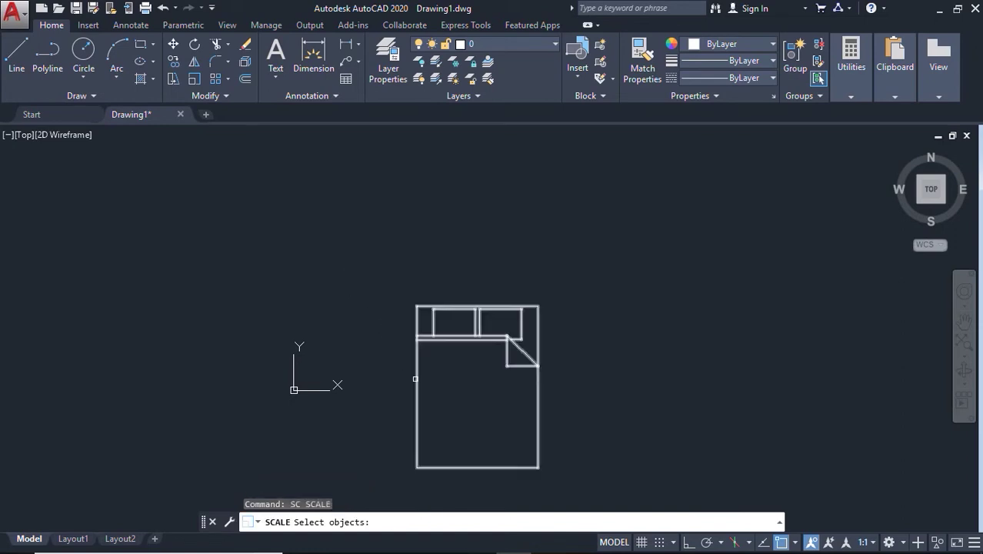
left_click(416, 379)
key("Return")
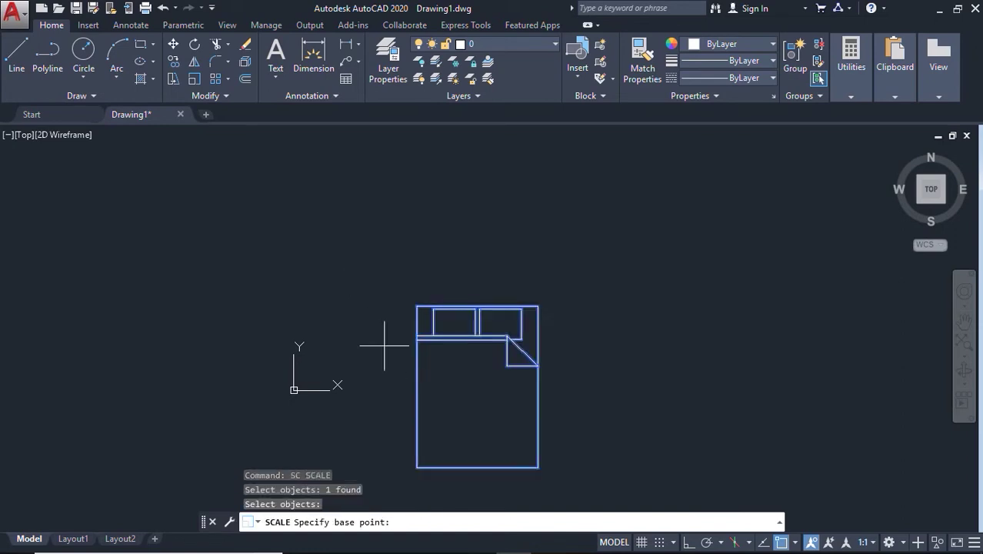
left_click(417, 467)
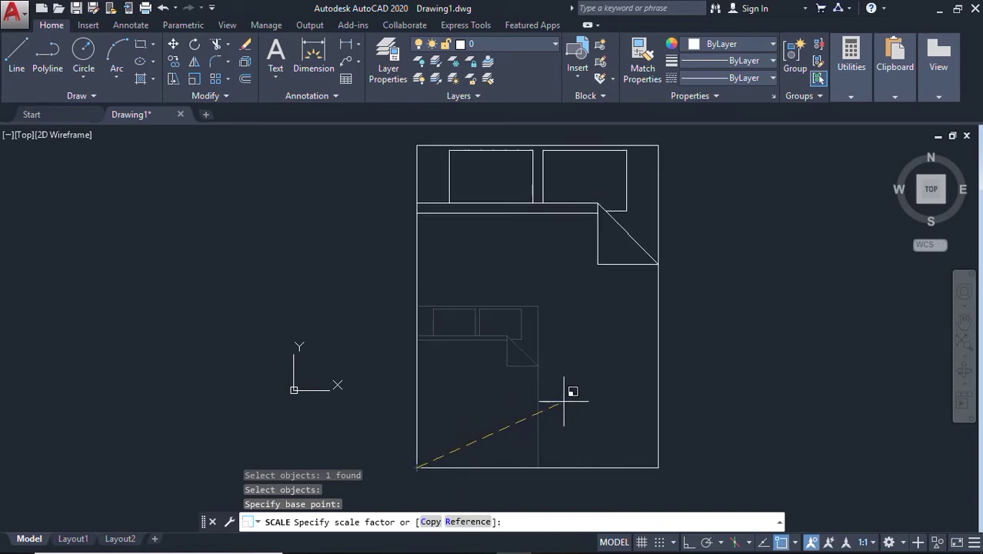
left_click(564, 400)
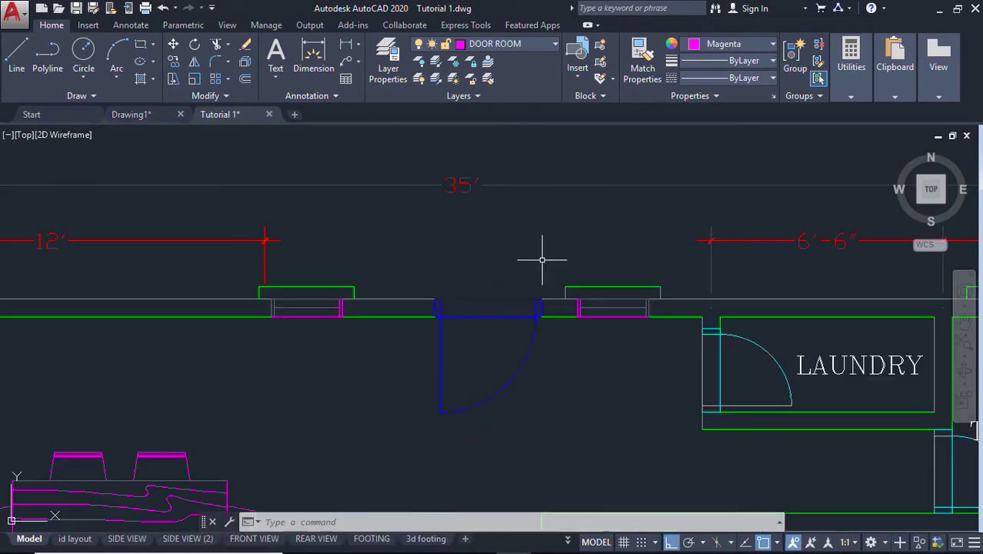
type("t")
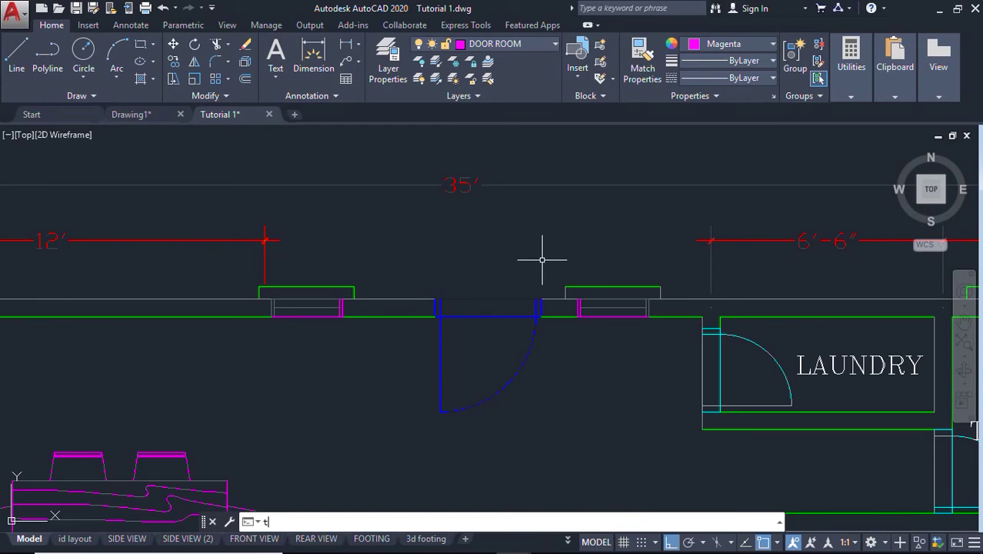
Step: Trim the wall lines crossing the door opening with a crossing window
key("Return")
key("Return")
left_click(534, 359)
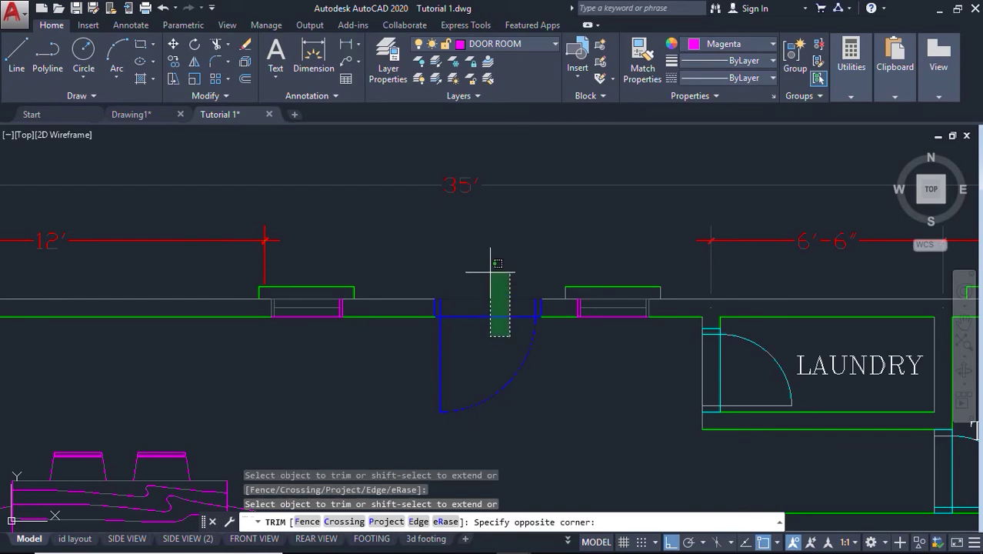
left_click(490, 272)
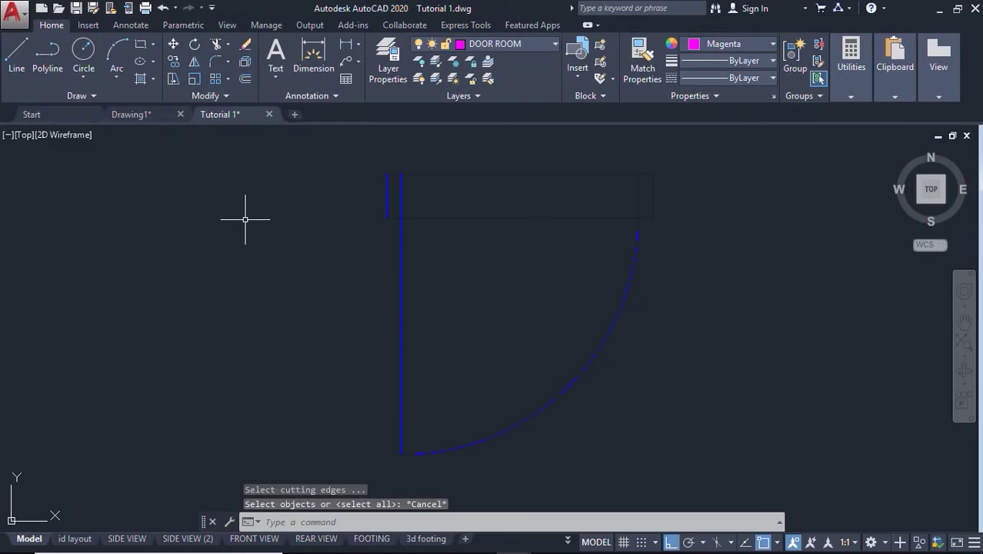
Step: Trim the leftover lines above the door, using all objects as cutting edges
type("TR")
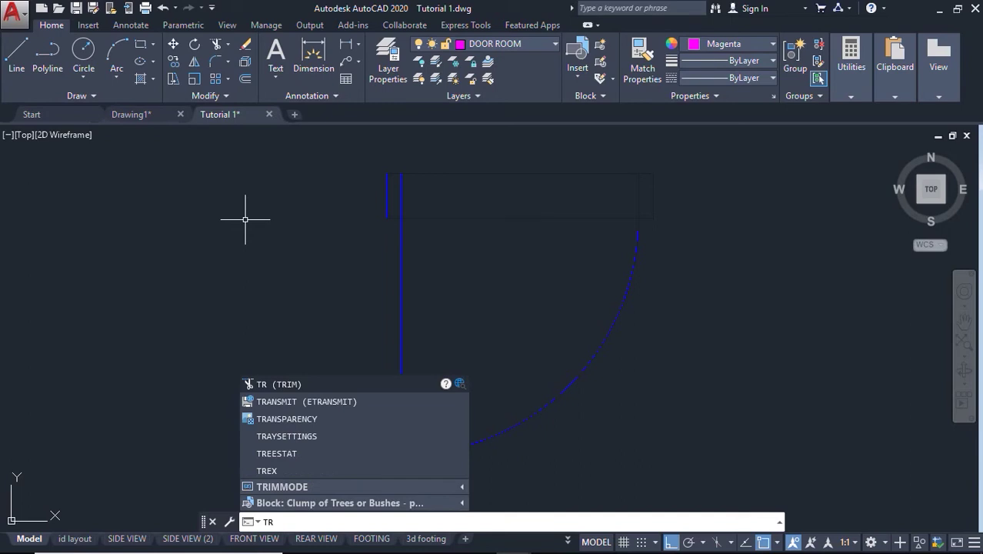
key("Return")
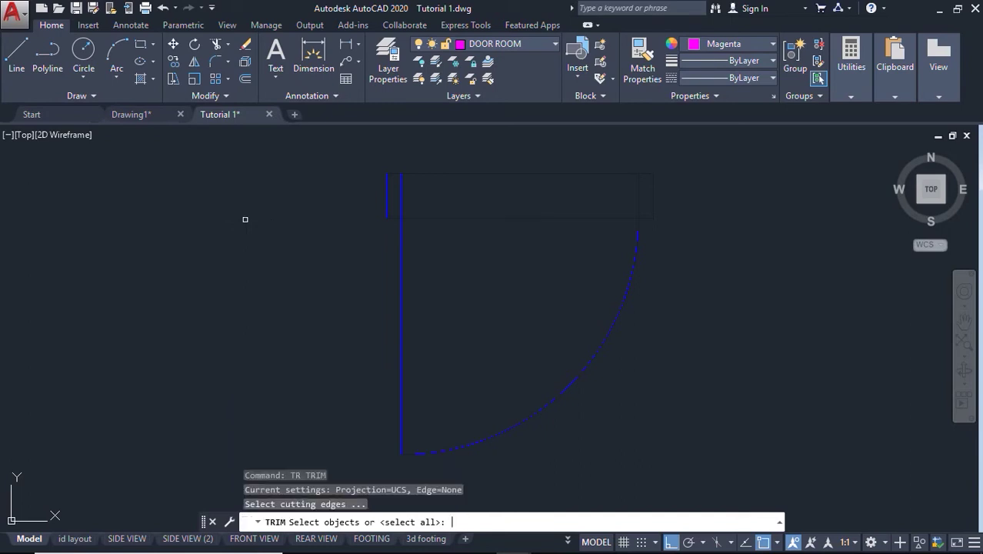
key("Return")
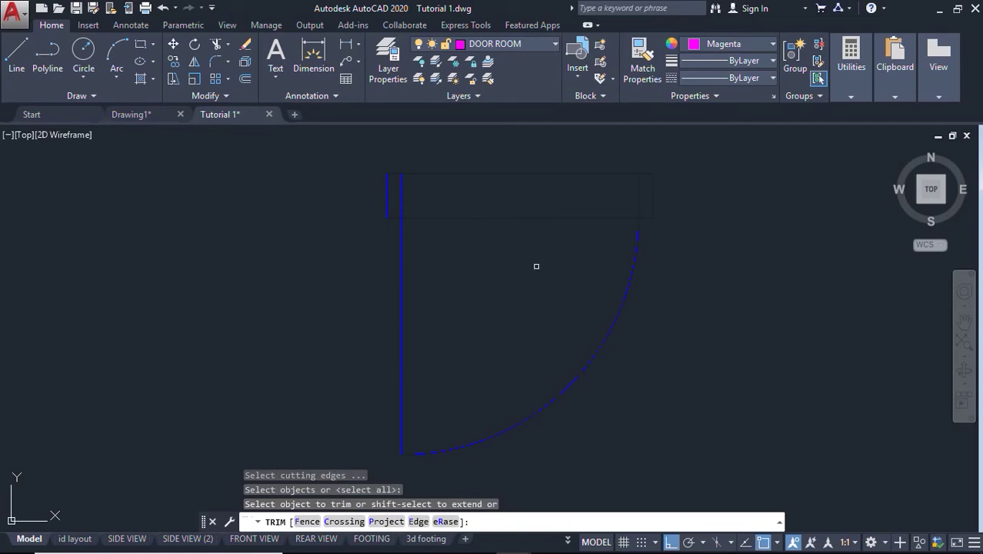
left_click(536, 257)
left_click(509, 153)
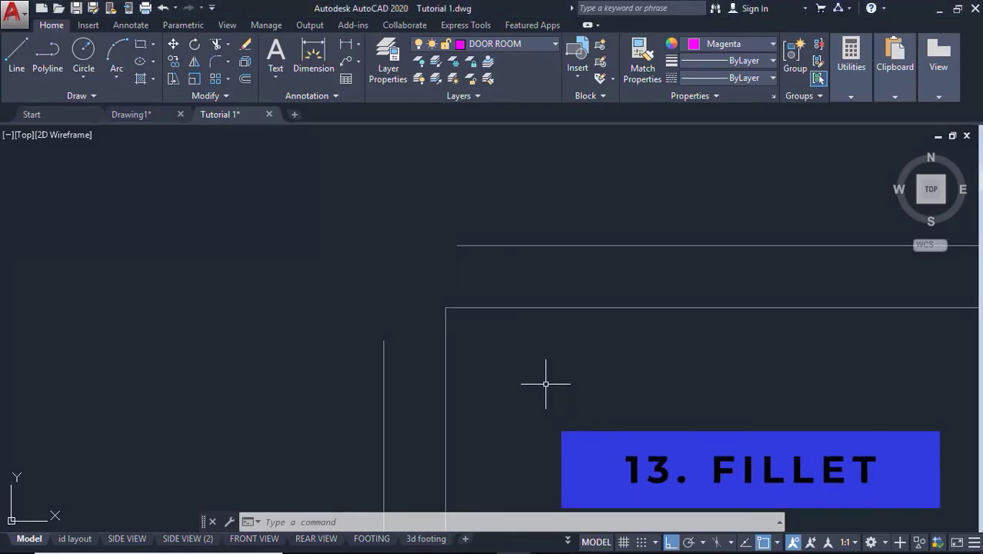
Step: Try sharp-corner fillets joining the vertical line to the top horizontal line
type("f")
key("Return")
left_click(385, 394)
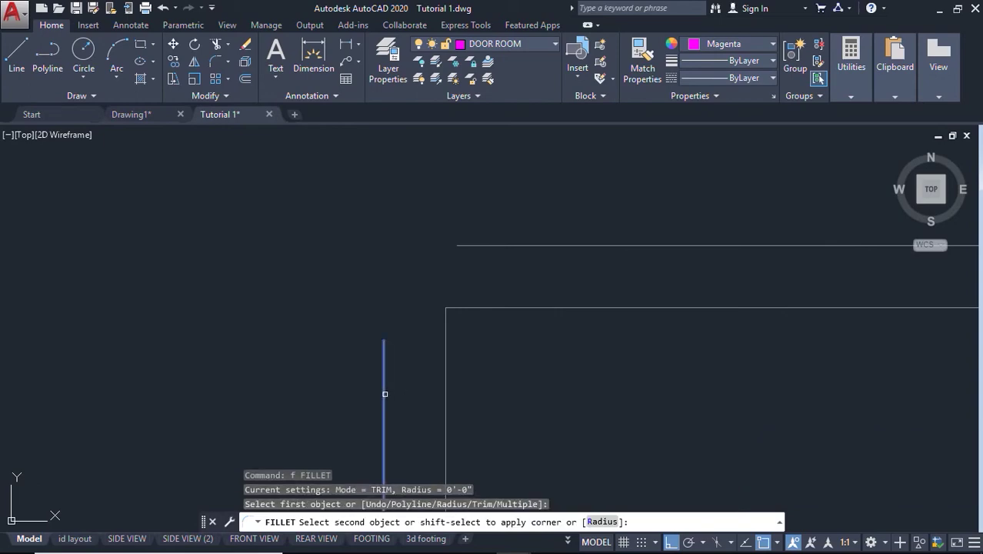
left_click(483, 246)
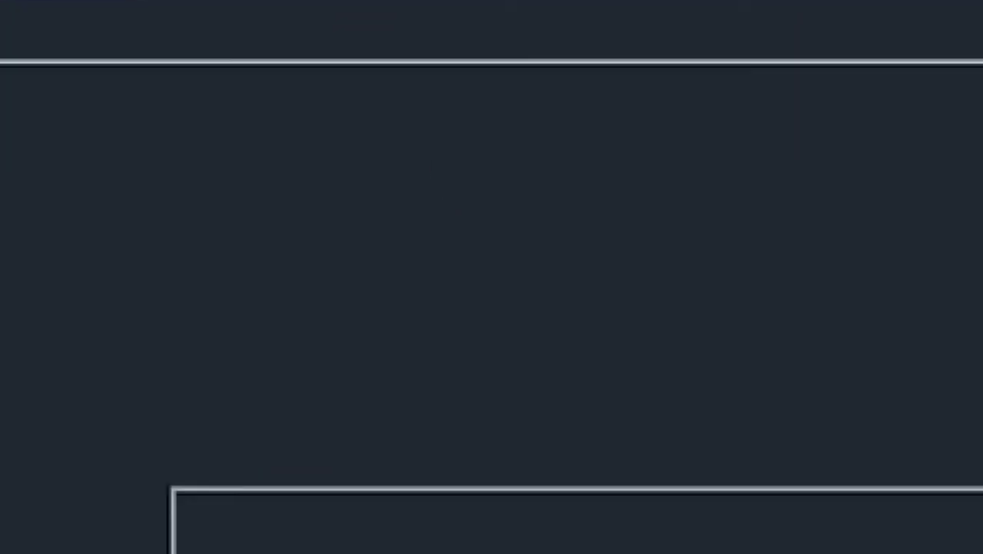
type("f")
key("Return")
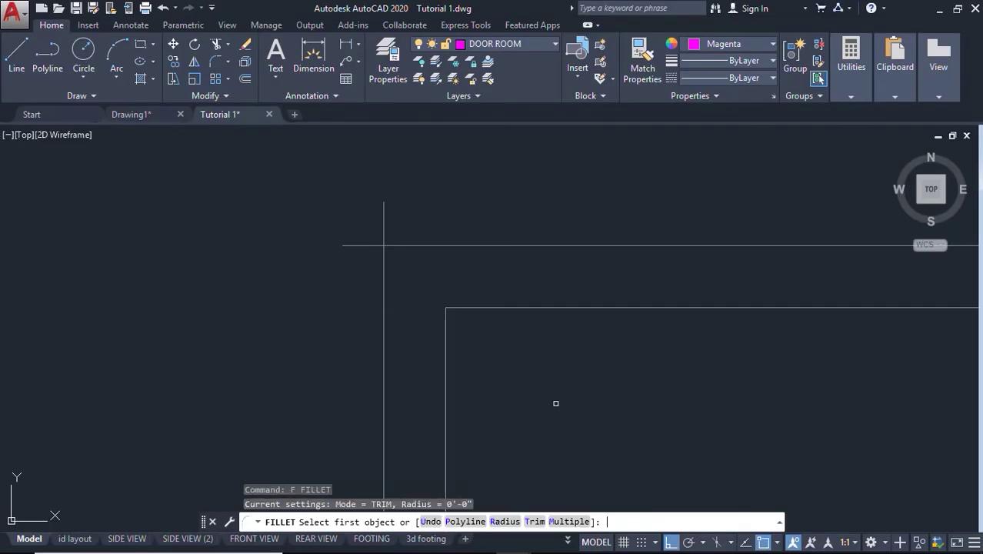
left_click(385, 311)
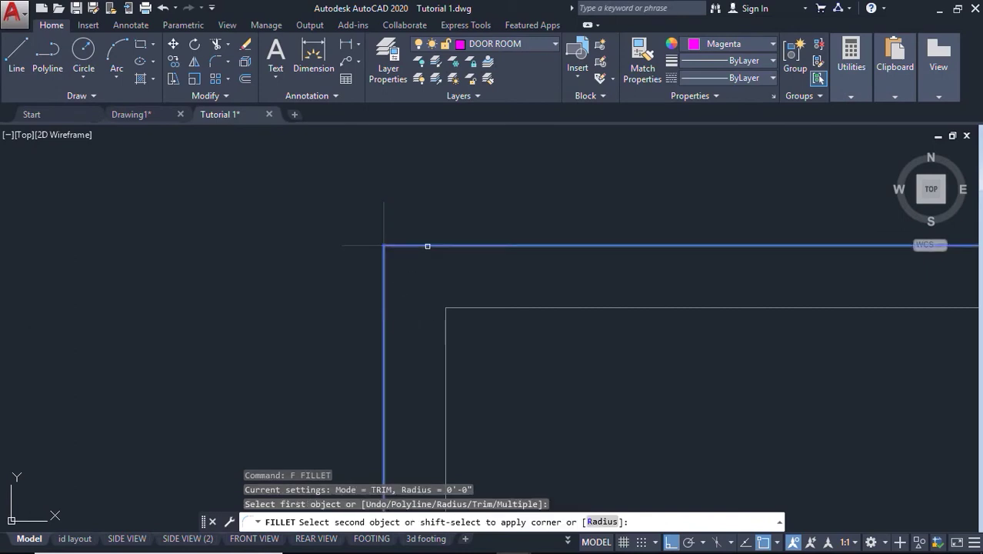
left_click(427, 246)
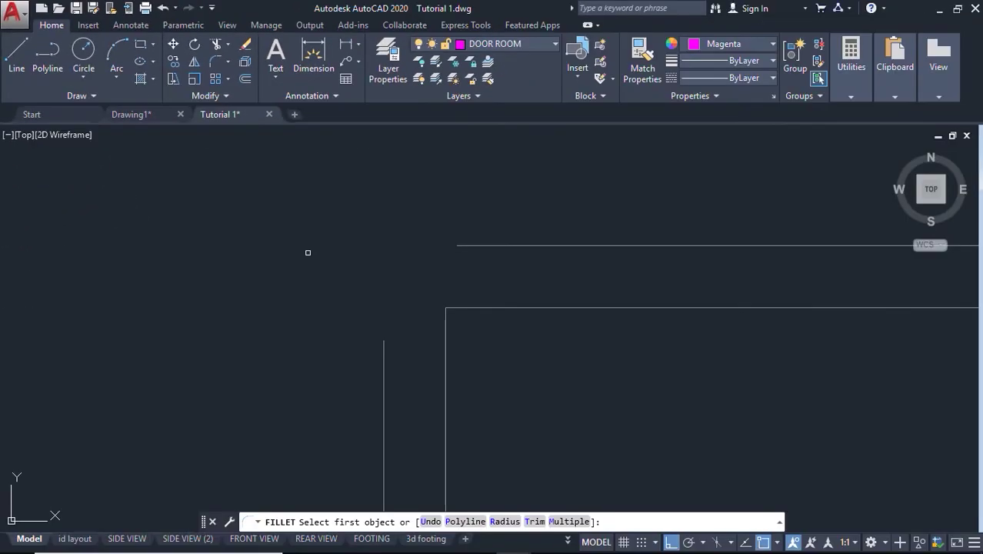
key("Escape")
Step: Fillet the vertical and horizontal lines into a sharp corner, then undo it
type("f")
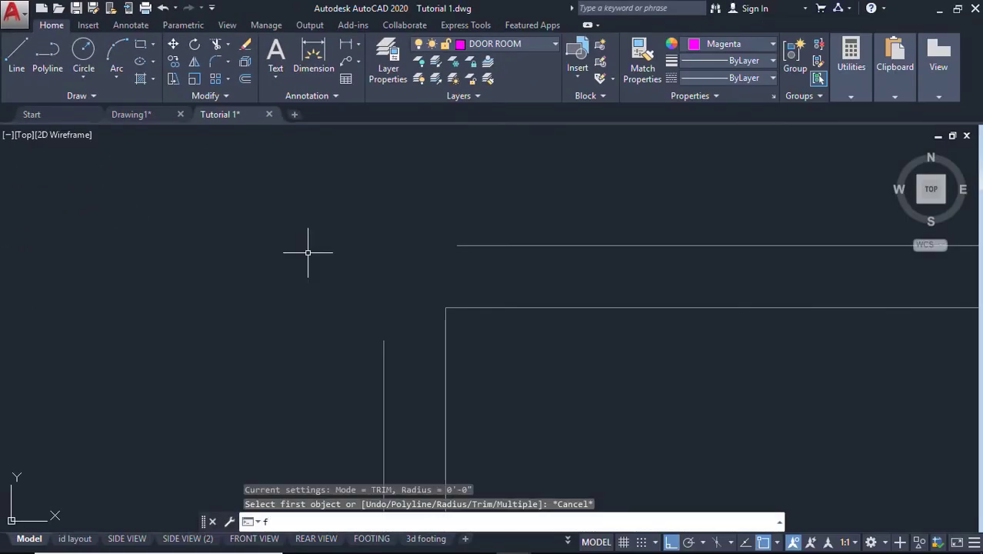
key("Return")
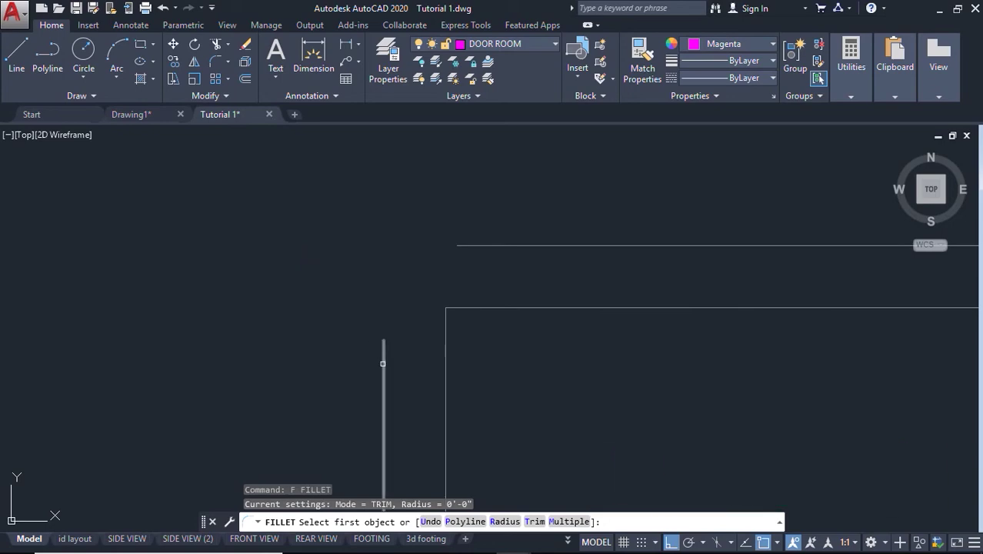
left_click(382, 362)
left_click(490, 247)
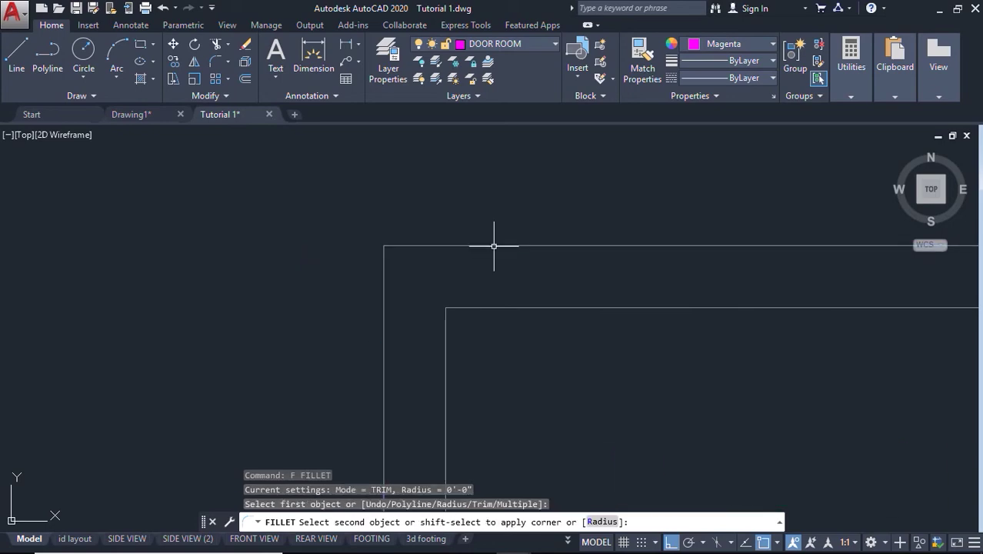
key("ctrl+z")
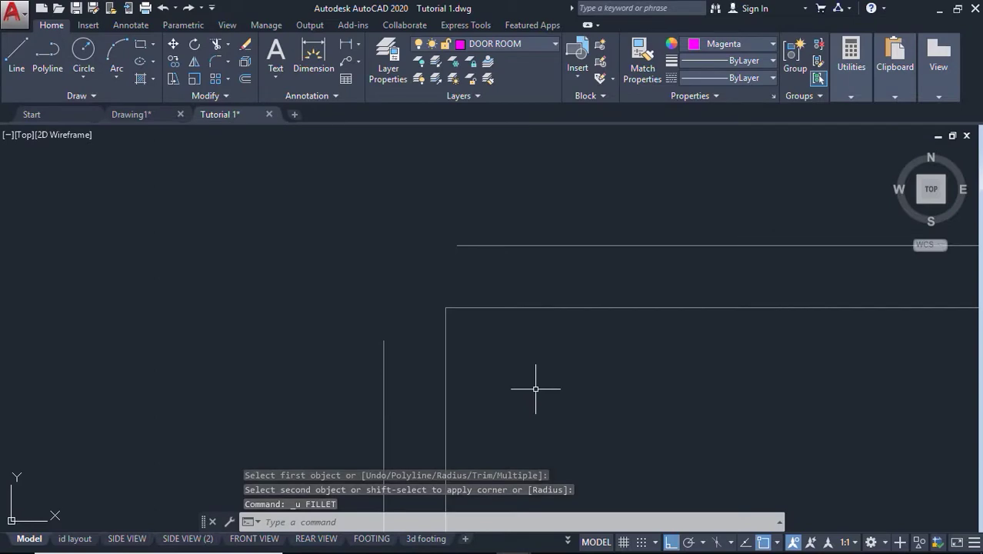
Step: Fillet the top horizontal and vertical lines with a radius of 10
type("f")
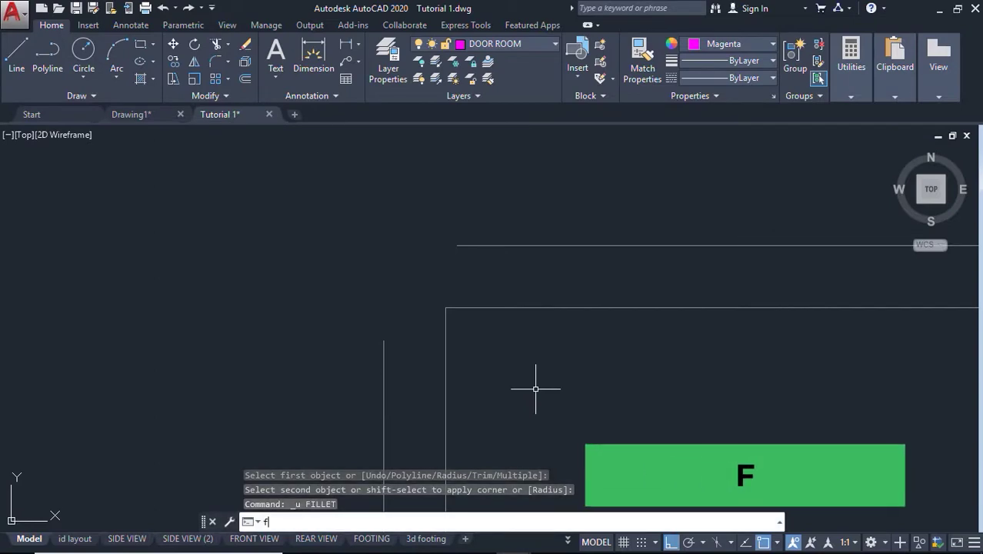
key("Return")
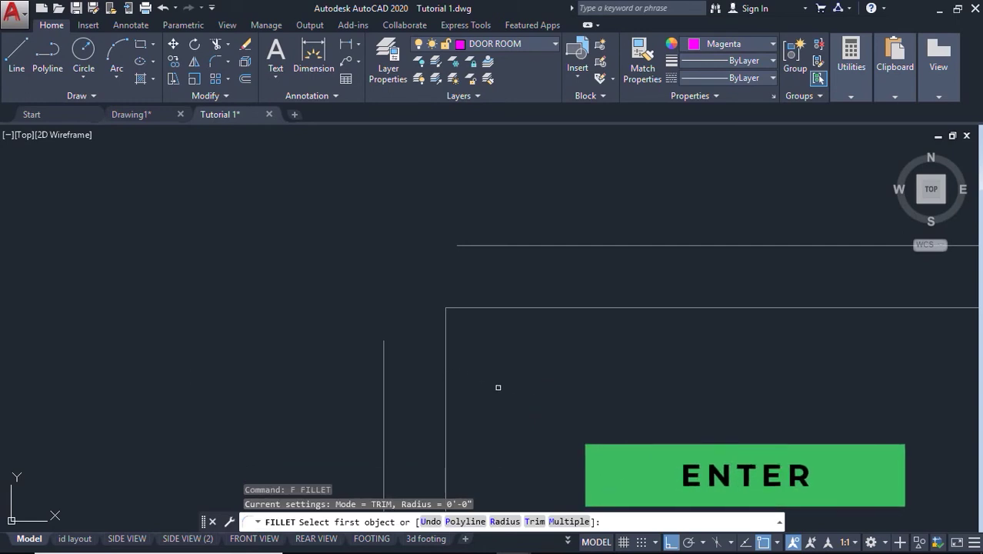
type("r")
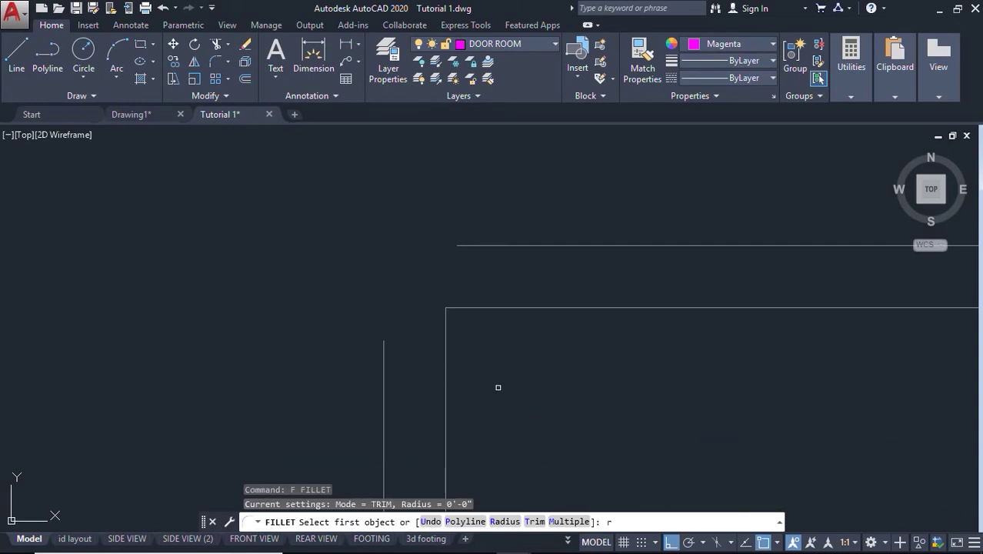
key("Return")
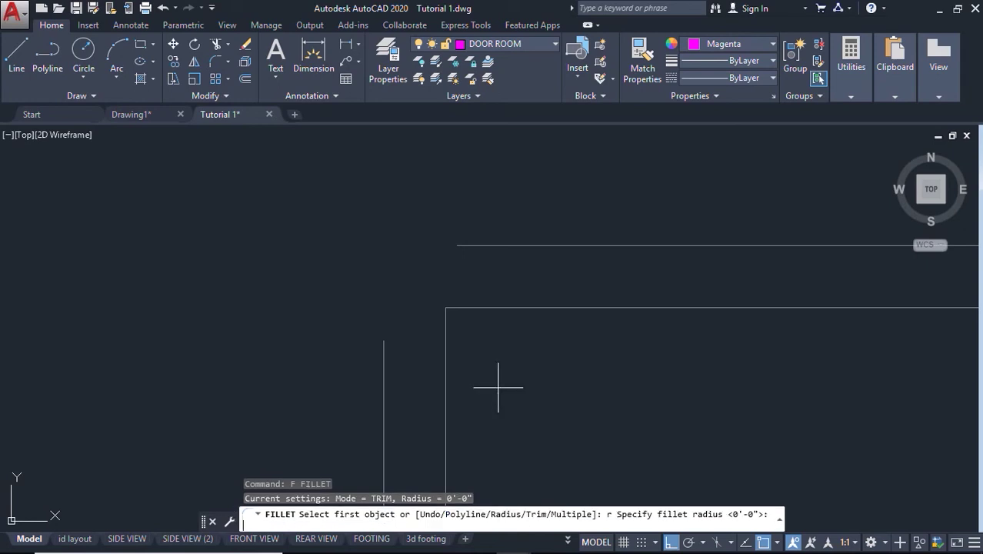
type("10")
key("Return")
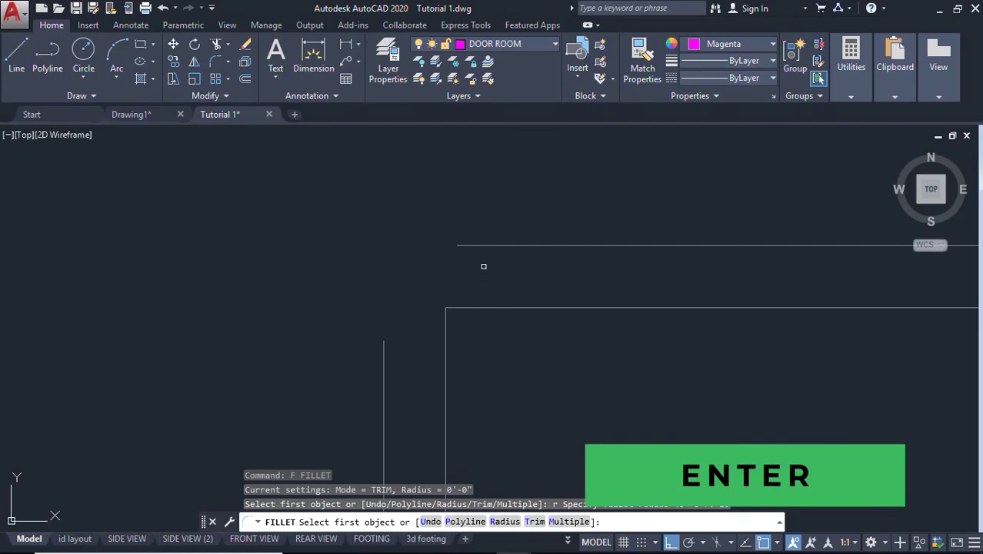
left_click(486, 246)
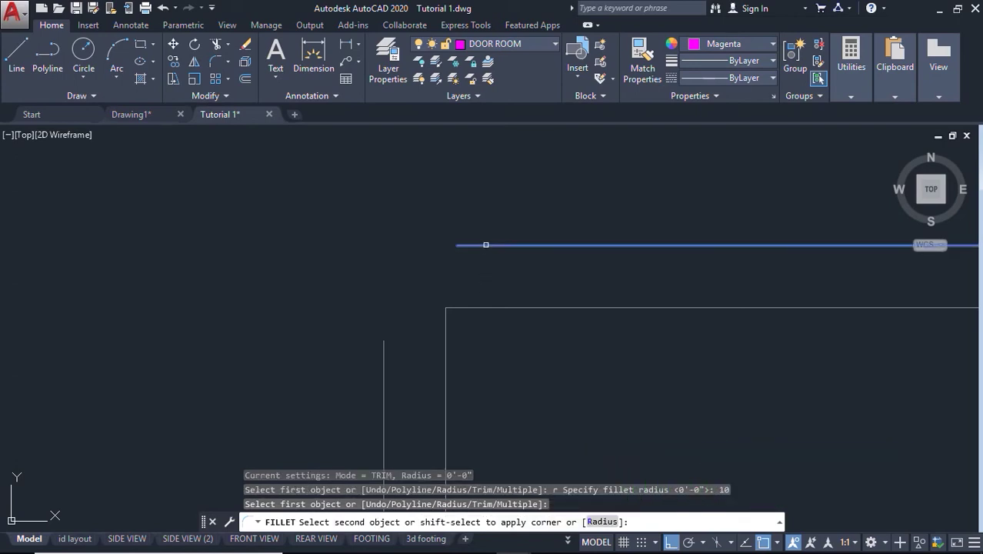
left_click(384, 362)
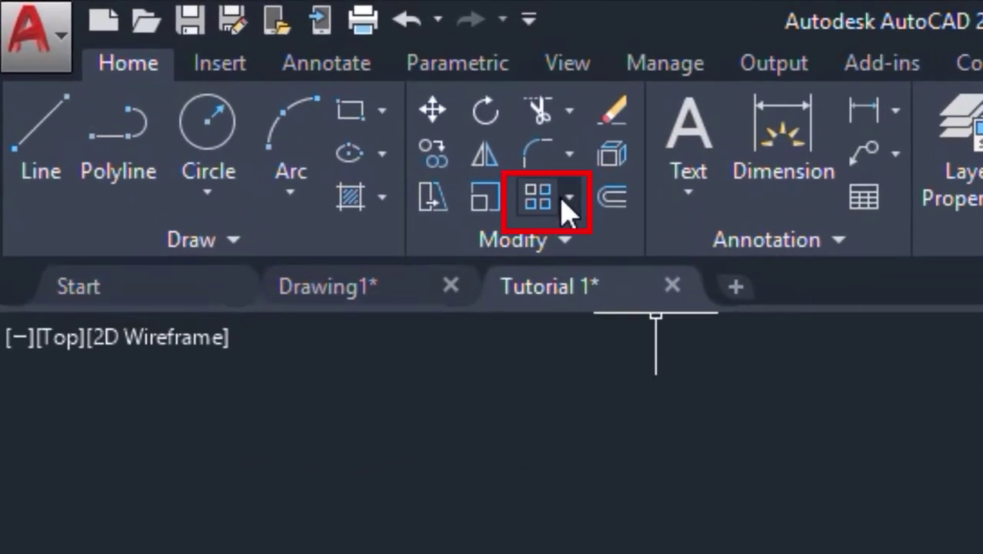
Step: Start a Rectangular Array from the Modify panel's Array list
left_click(570, 202)
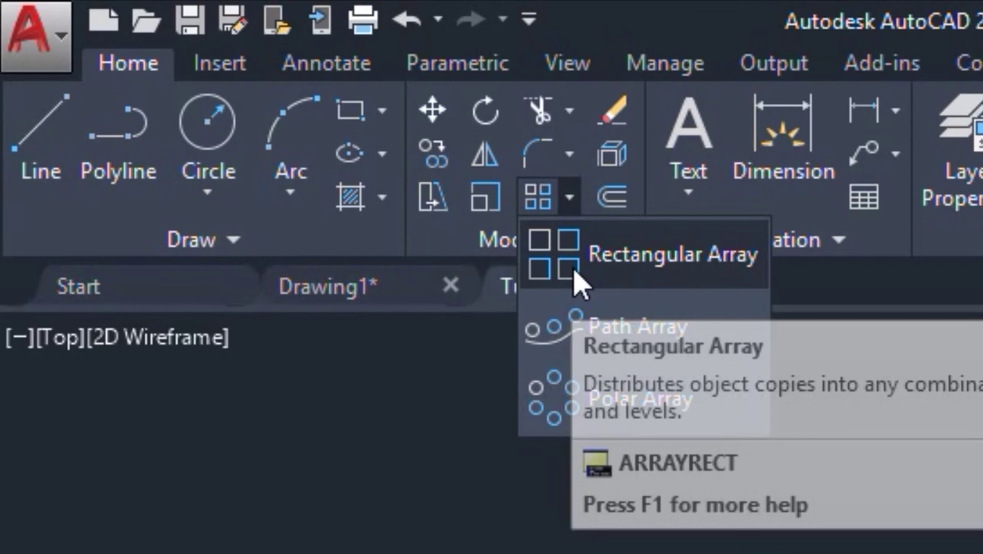
left_click(575, 283)
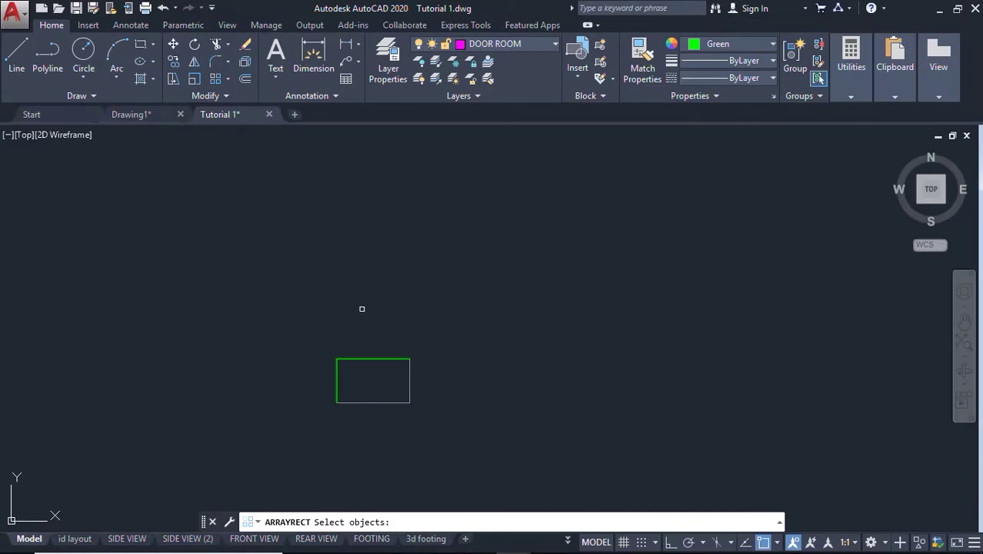
Step: Array the small rectangle into a 4-column by 3-row grid of 12 copies
left_click(375, 355)
key("Return")
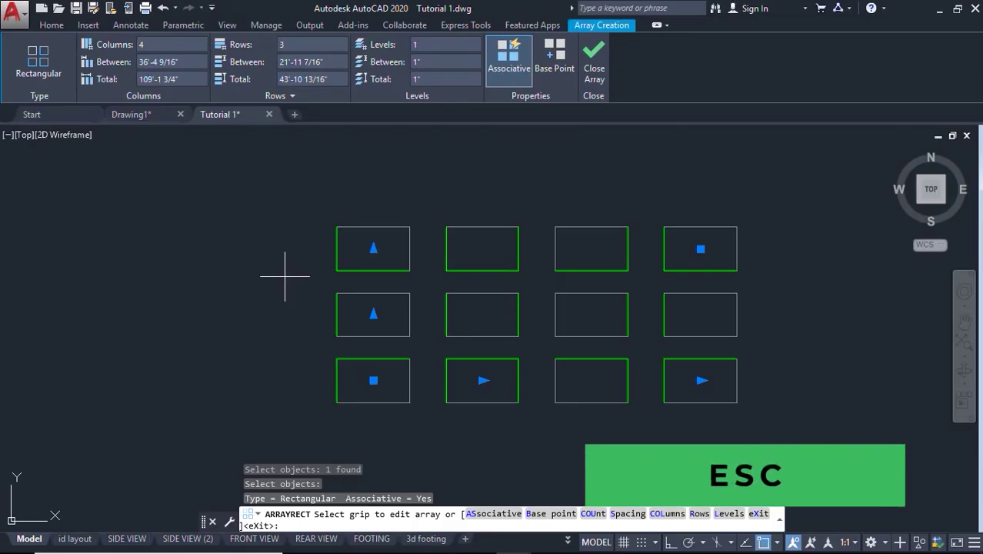
key("Escape")
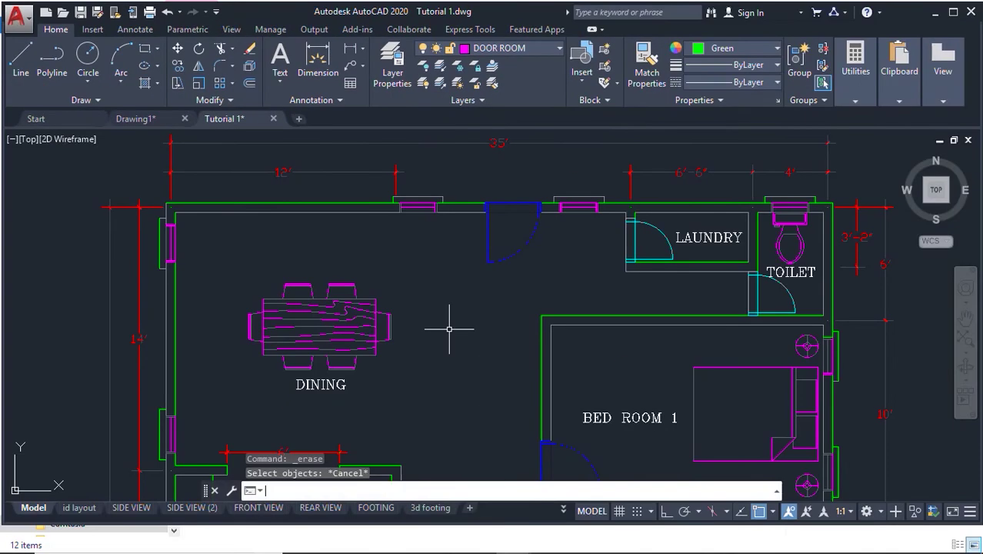
Step: Erase the dining table and its DINING label
type("e")
key("Return")
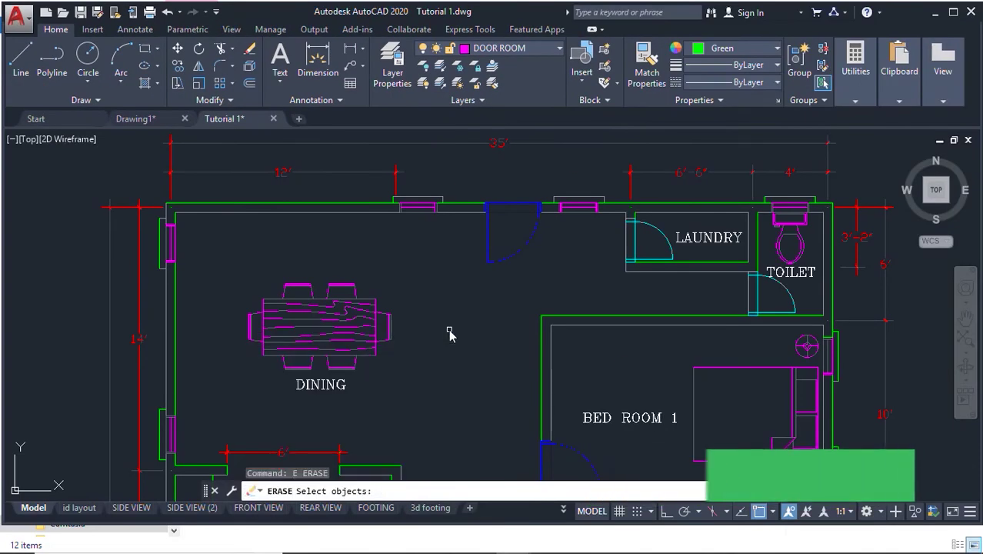
left_click(463, 403)
left_click(246, 265)
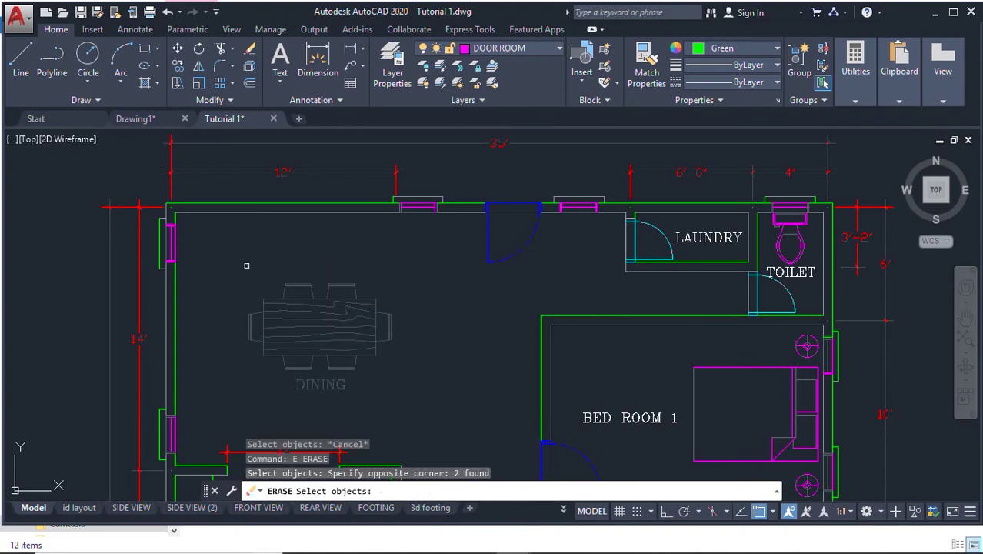
key("Return")
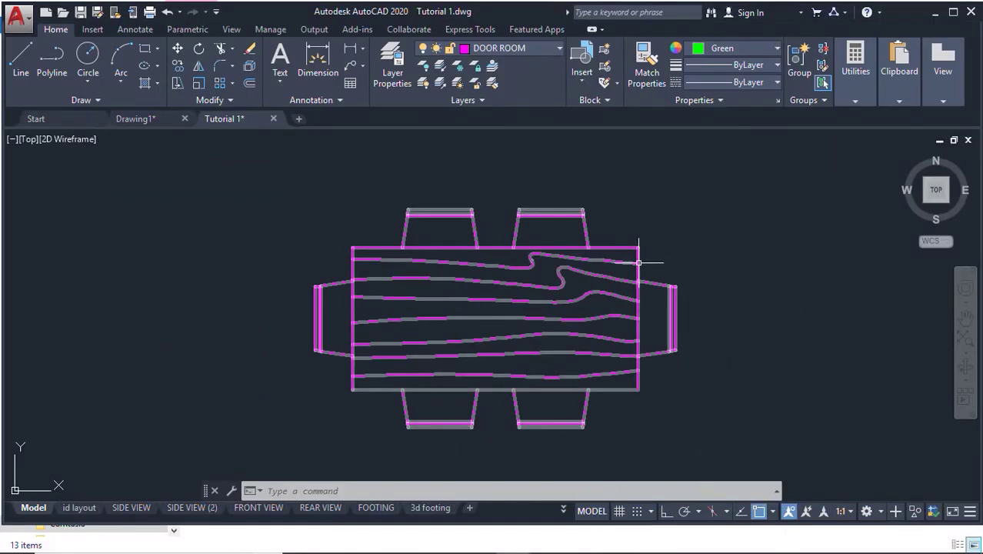
Step: Explode the table block into separate lines
left_click(637, 262)
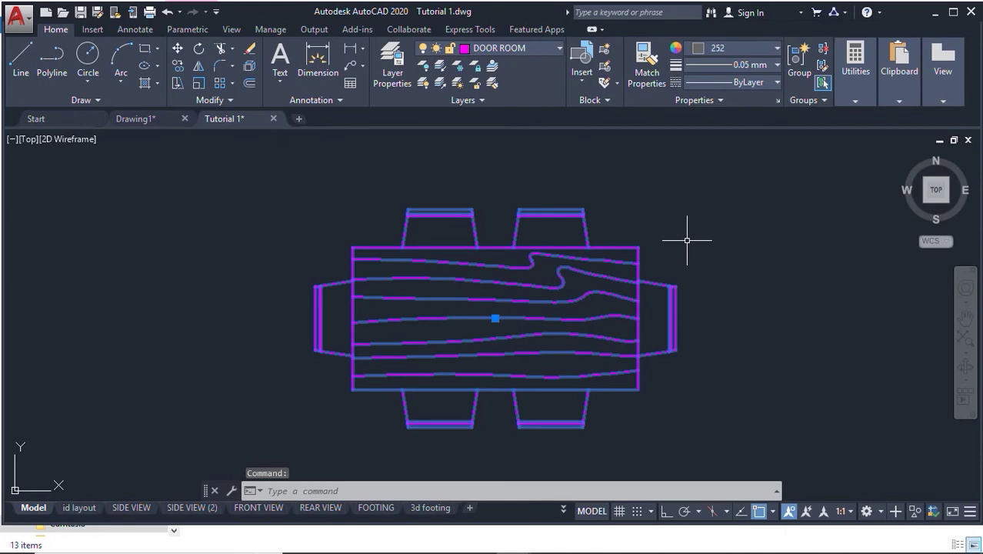
key("Escape")
key("Escape")
type("x")
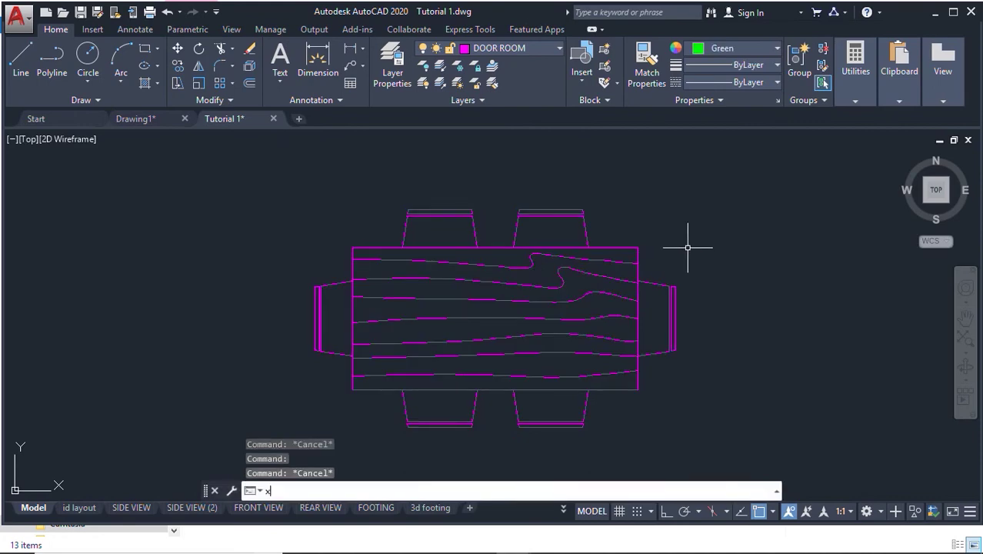
key("Return")
left_click(639, 272)
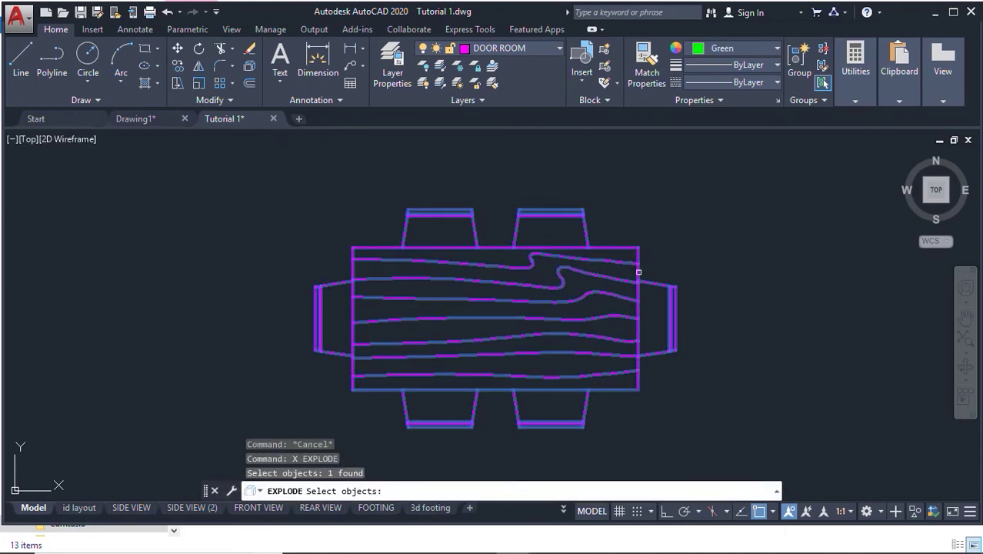
key("Return")
Step: Begin moving the top chair with ortho mode on, then cancel
type("m")
key("Return")
left_click(624, 216)
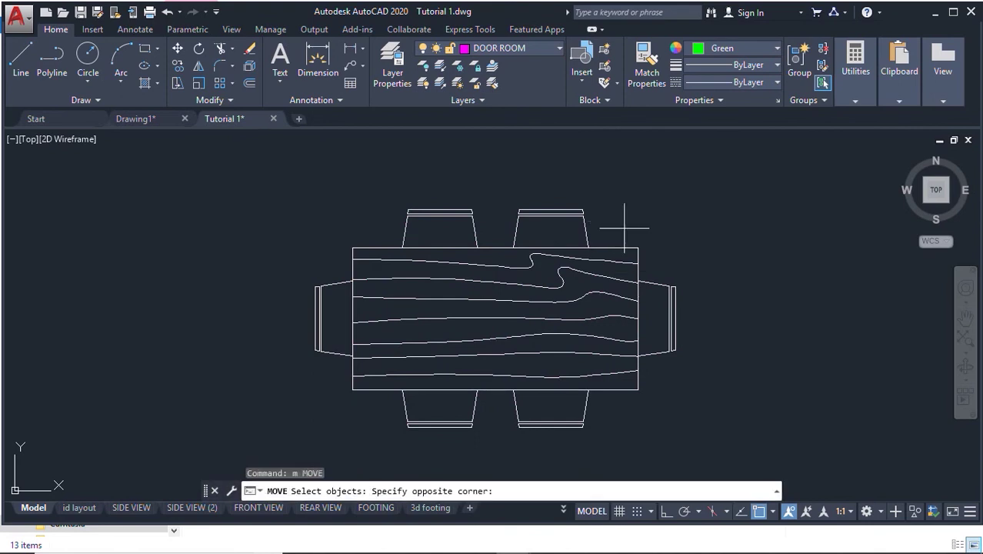
left_click(514, 193)
key("Return")
left_click(517, 177)
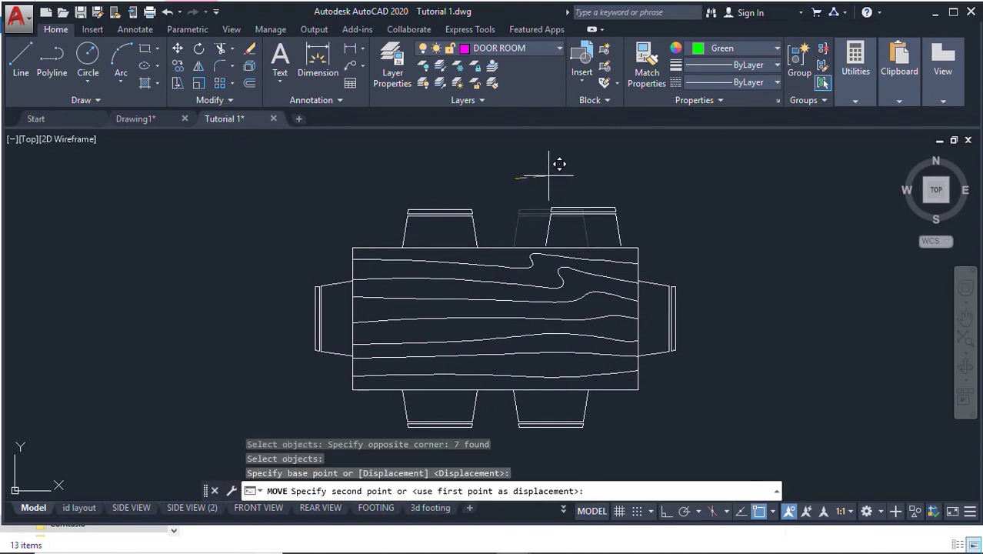
key("F8")
key("Escape")
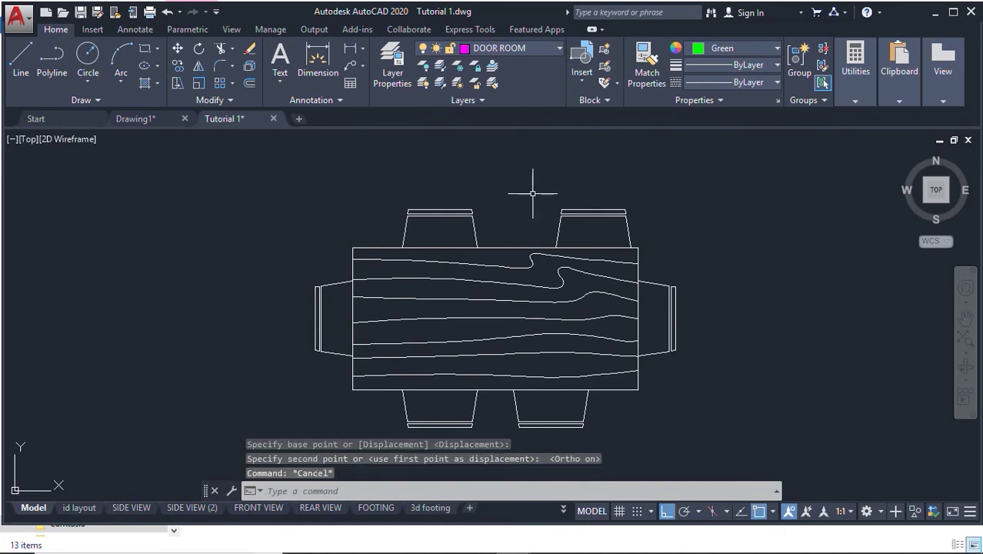
Step: Reselect the chair with two windows for a move, then cancel again
key("Return")
left_click(537, 237)
left_click(392, 185)
left_click(500, 228)
left_click(425, 191)
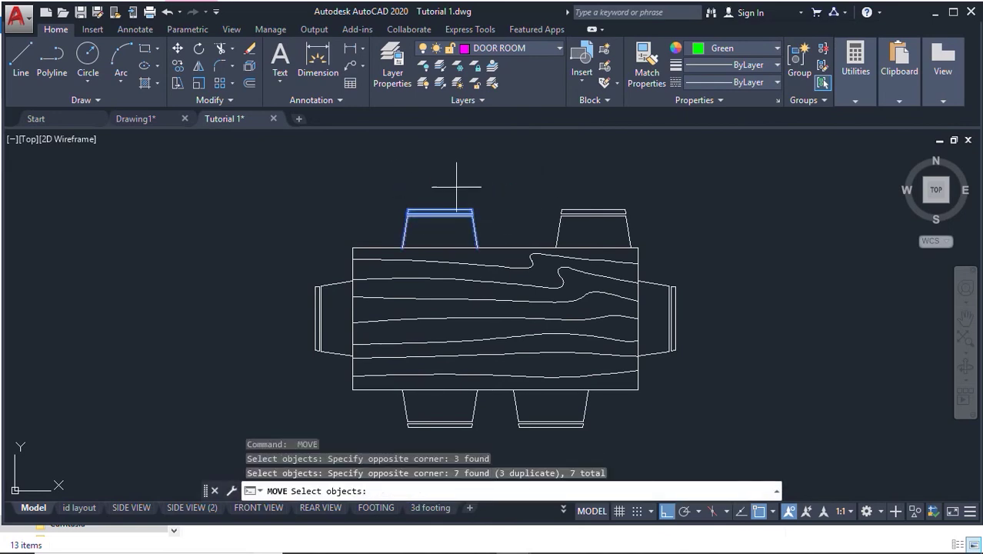
key("Return")
left_click(487, 180)
key("Escape")
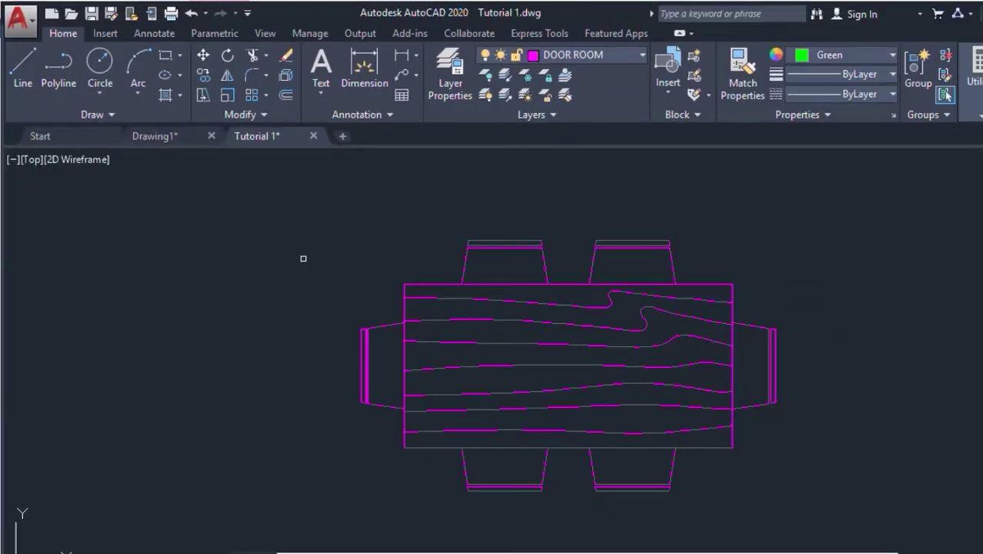
Step: Explode the remaining table block into individual white lines
type("x")
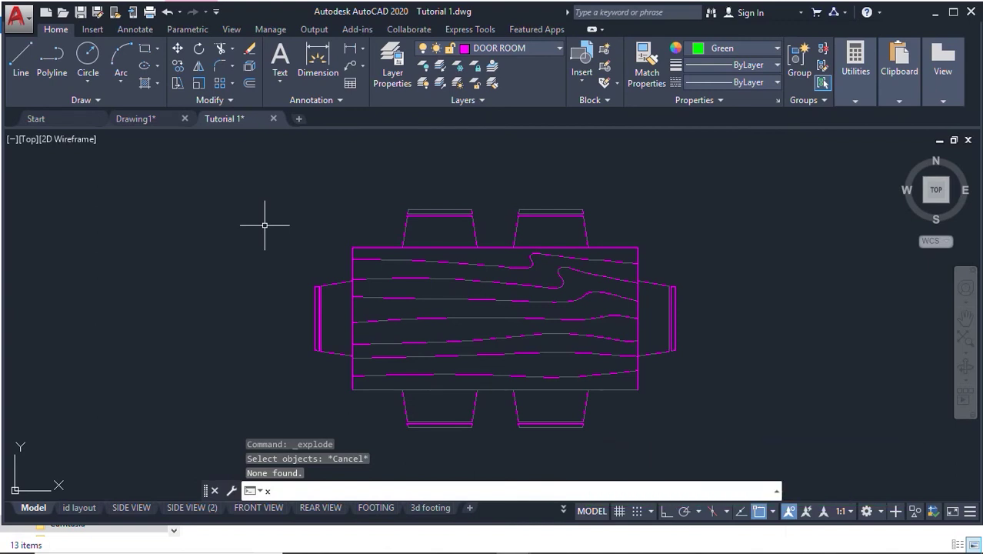
key("Return")
left_click(358, 246)
key("Return")
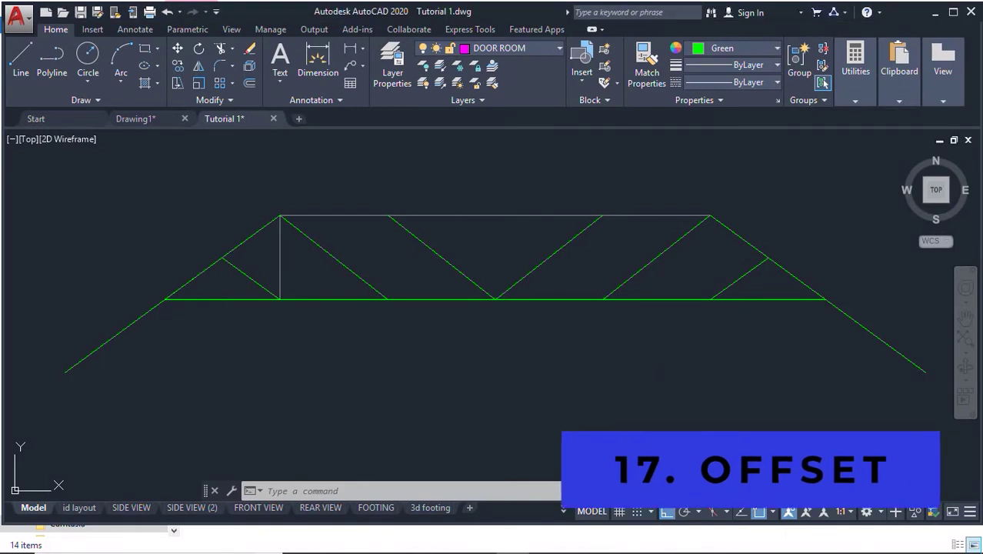
Step: Offset the truss's vertical web line repeatedly to the right at 2'3" spacing
type("o")
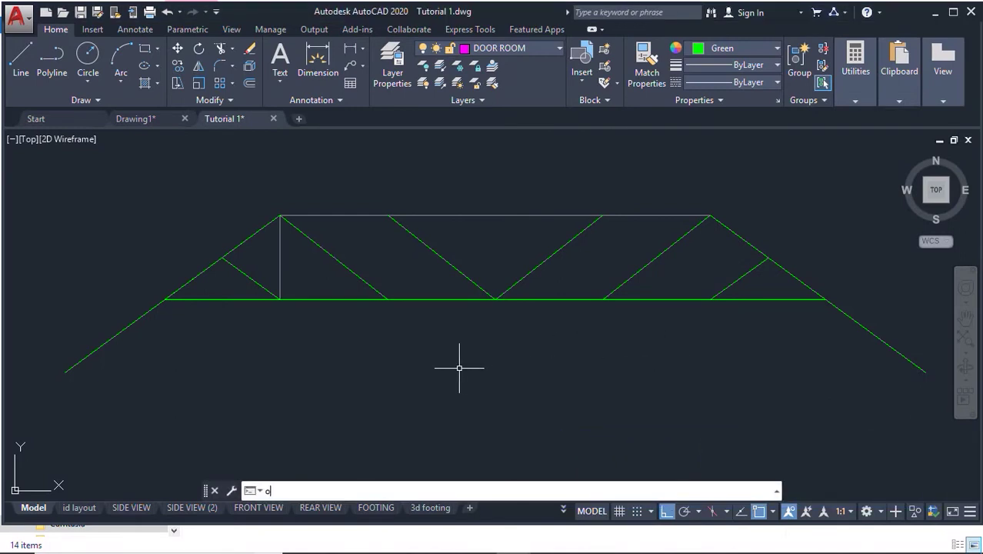
key("Return")
type("2")
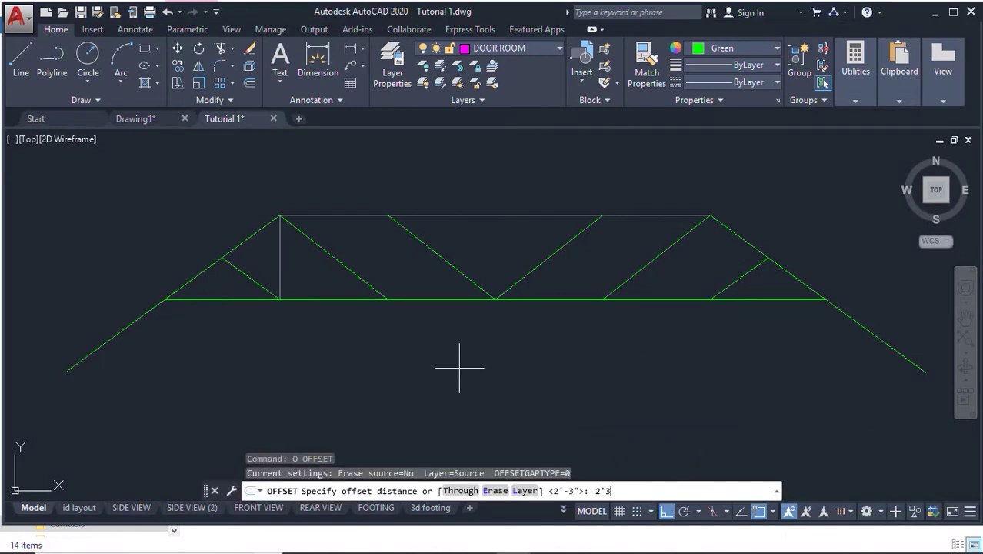
key("Return")
left_click(283, 271)
left_click(339, 268)
left_click(388, 264)
left_click(438, 273)
left_click(495, 263)
left_click(554, 273)
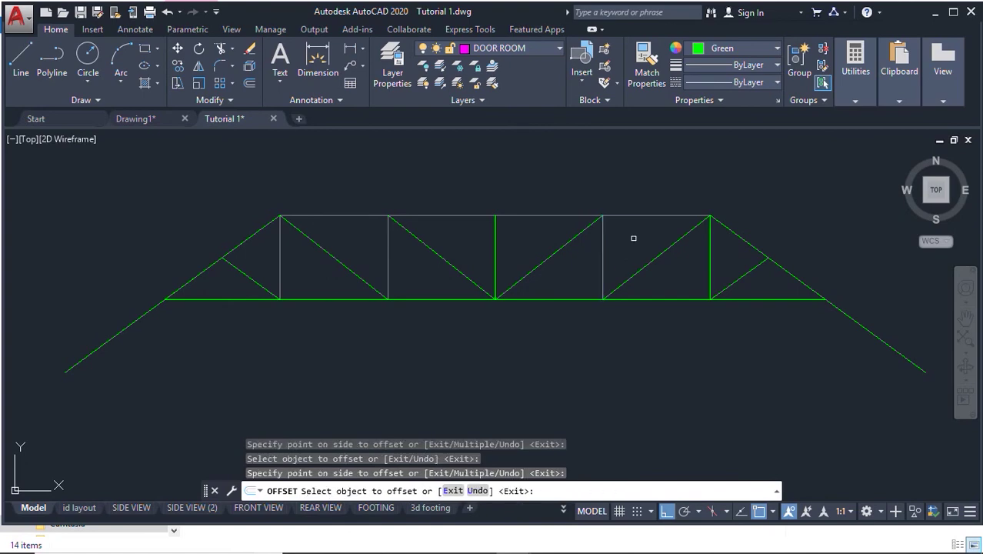
key("Escape")
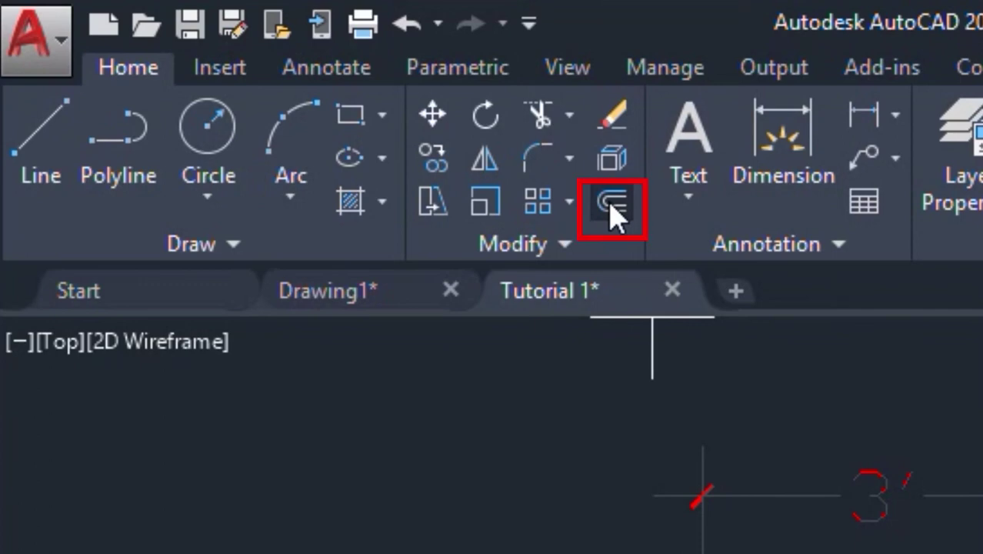
Step: Offset the vertical line 3' to its right
left_click(613, 207)
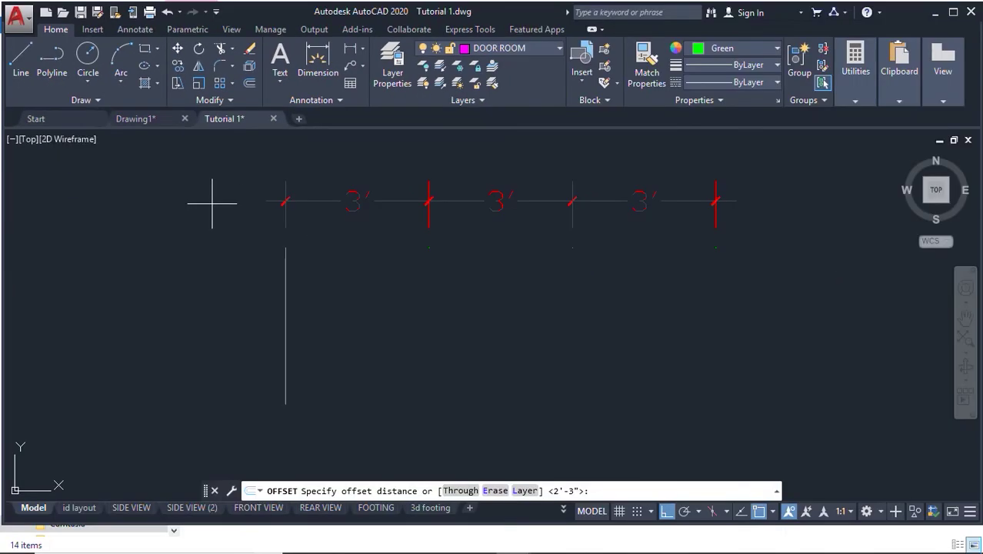
type("o")
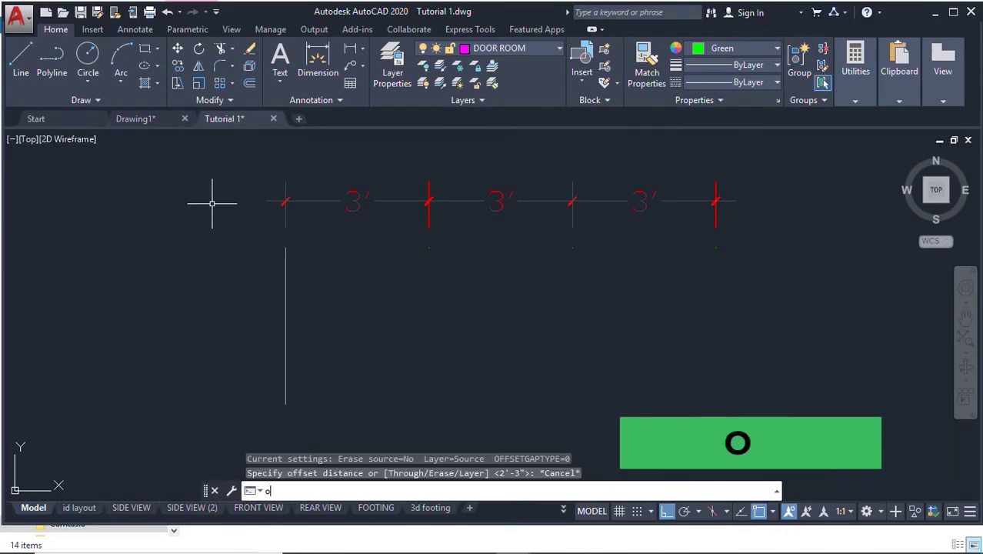
key("Return")
type("3")
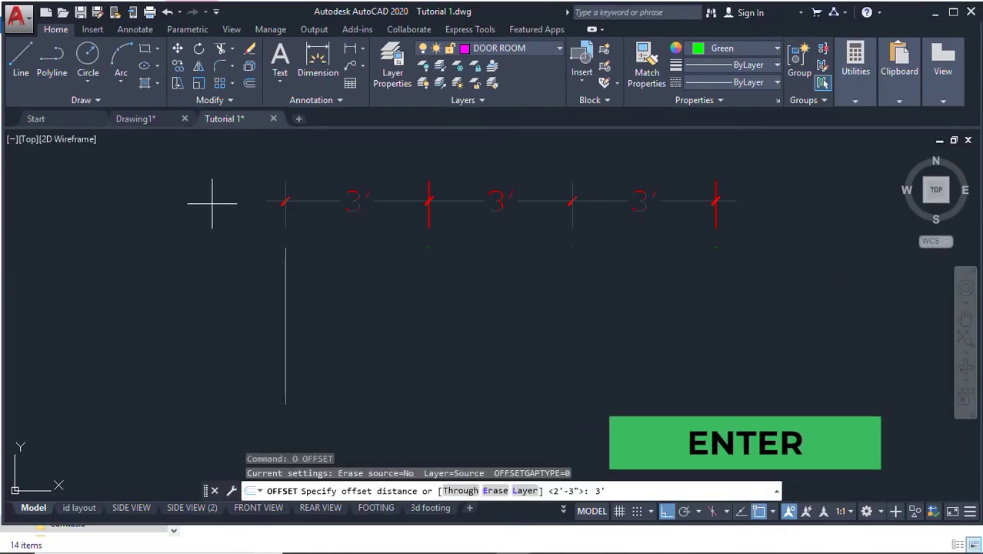
key("Return")
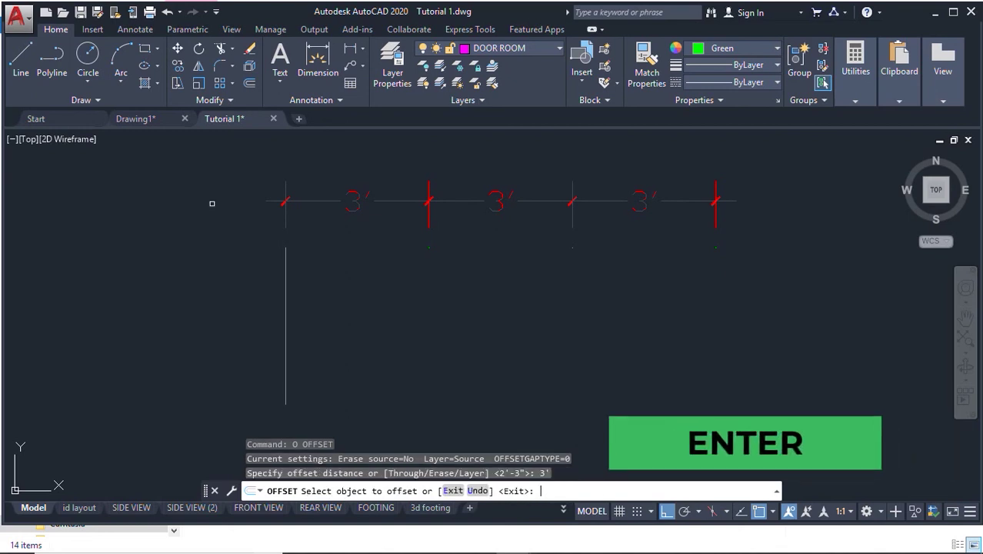
left_click(285, 306)
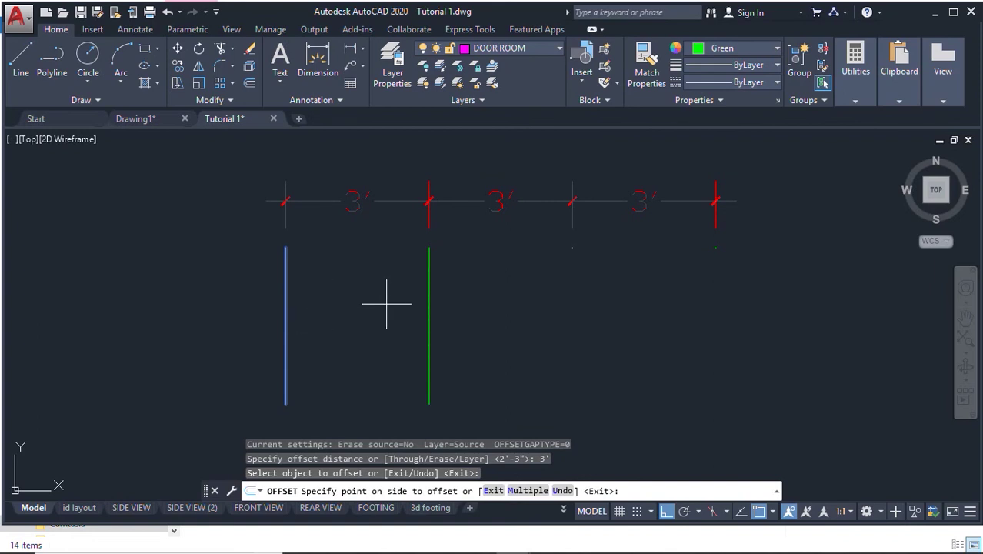
left_click(463, 313)
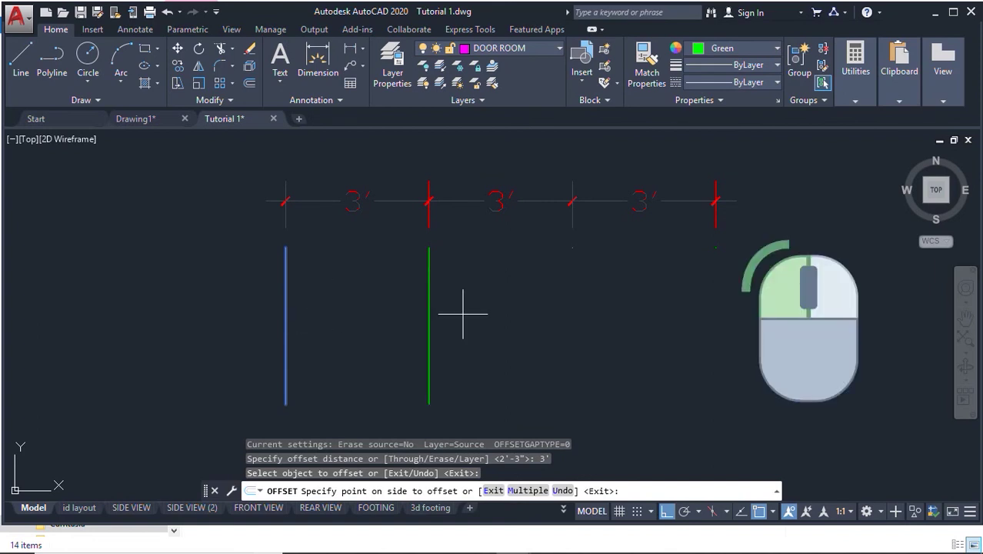
key("Escape")
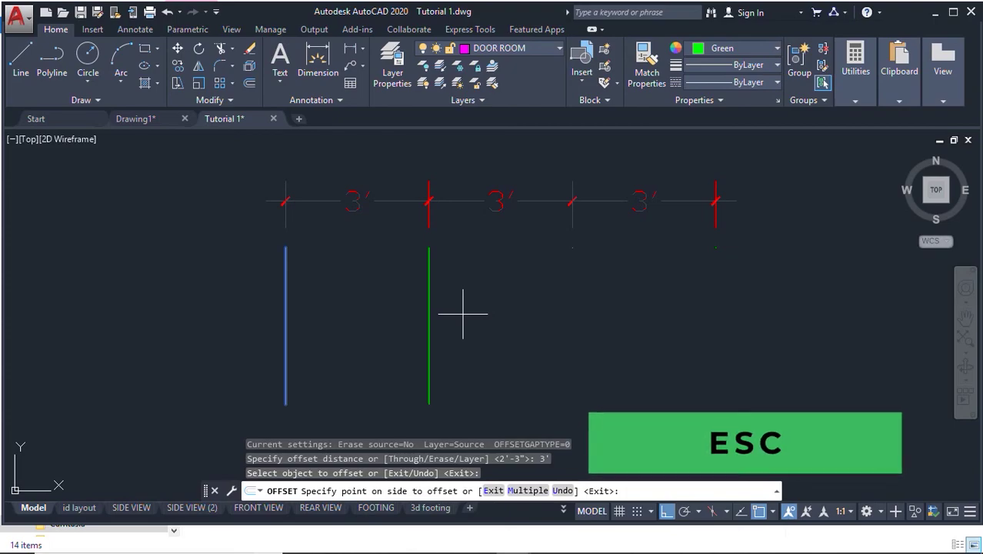